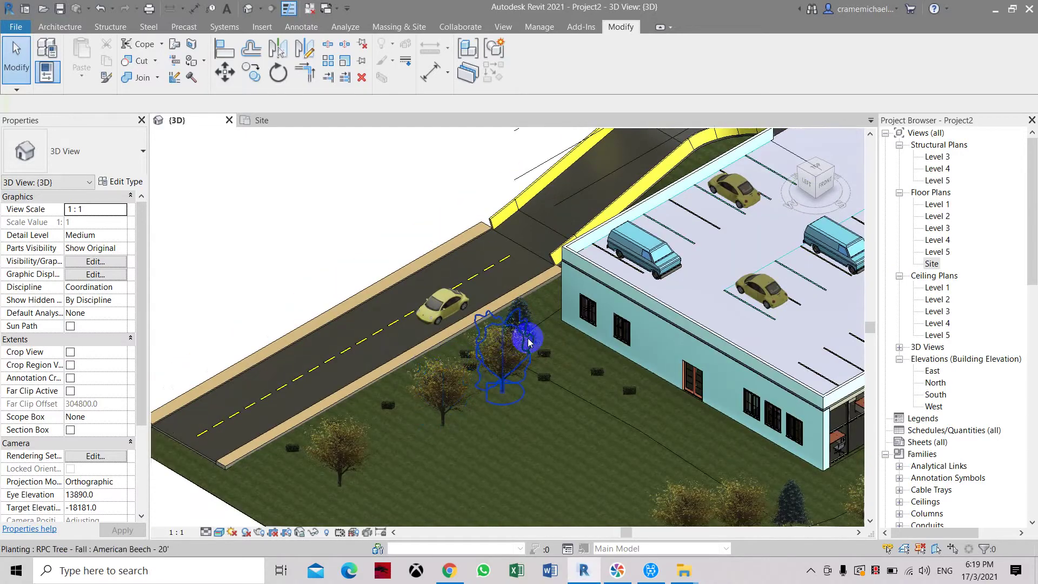
pyautogui.scroll(3, 621, 352)
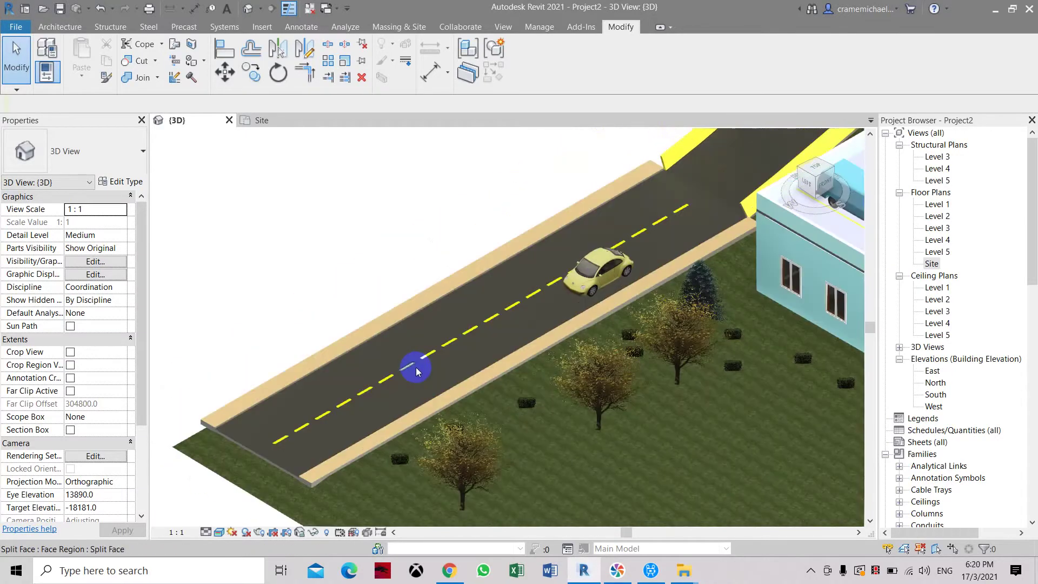
pyautogui.scroll(2, 417, 371)
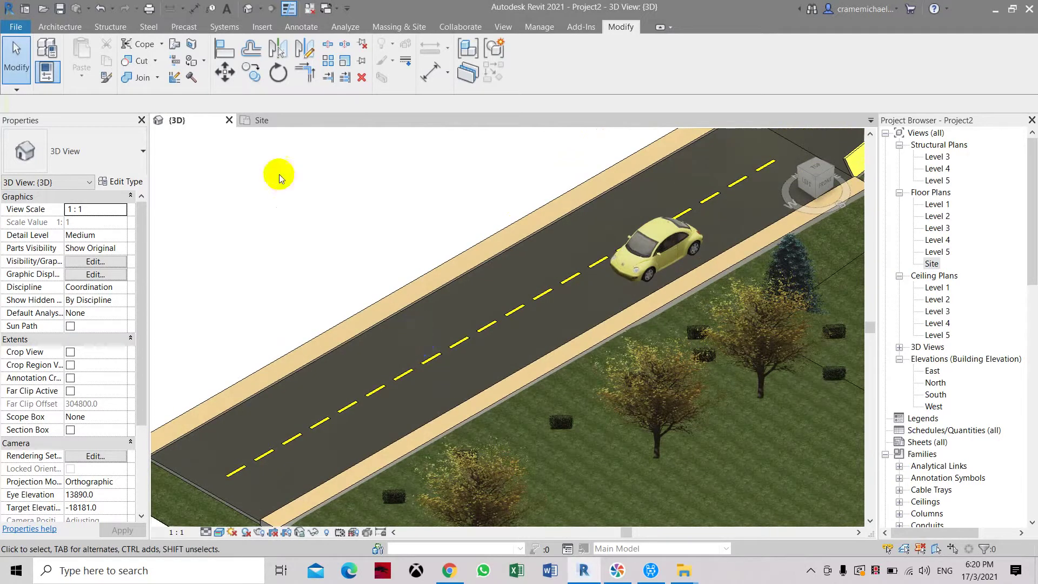
# Start placing a component from the Architecture tab's Component menu.
pyautogui.click(54, 27)
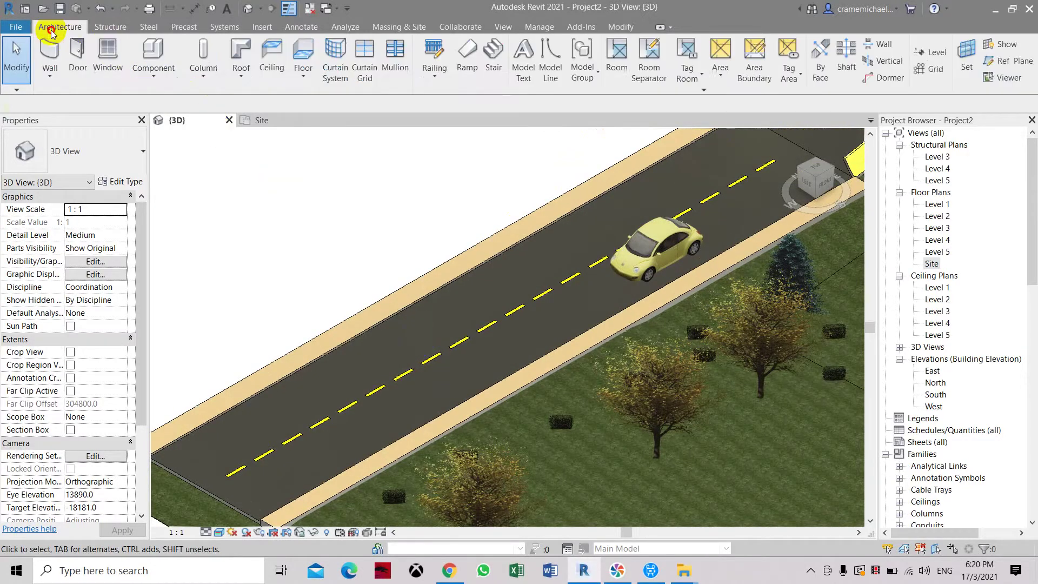
pyautogui.click(152, 75)
pyautogui.click(155, 99)
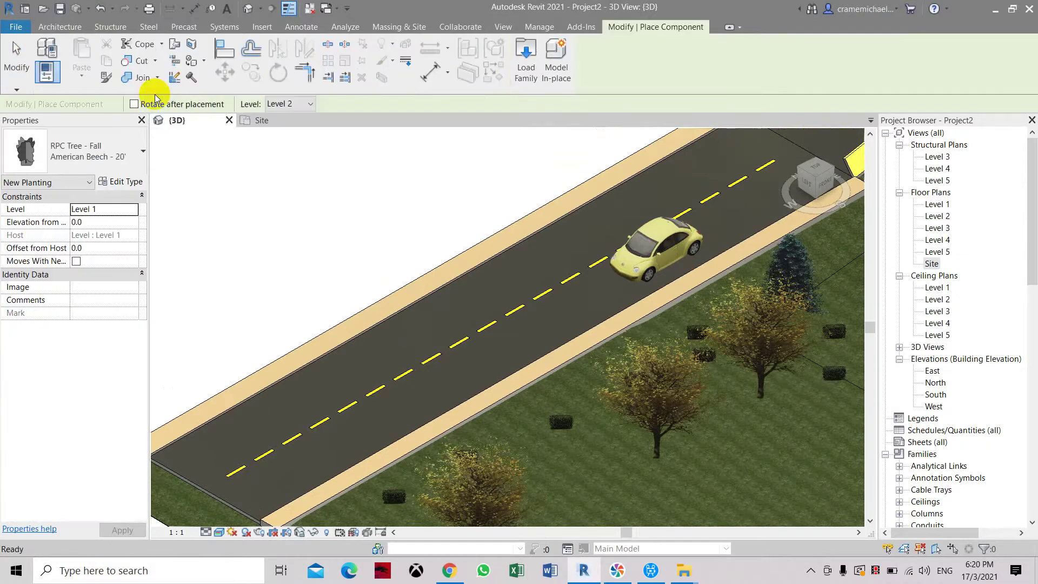
# Open the component type list and scroll down to Van : Delivery Van.
pyautogui.click(122, 162)
pyautogui.scroll(3, 87, 346)
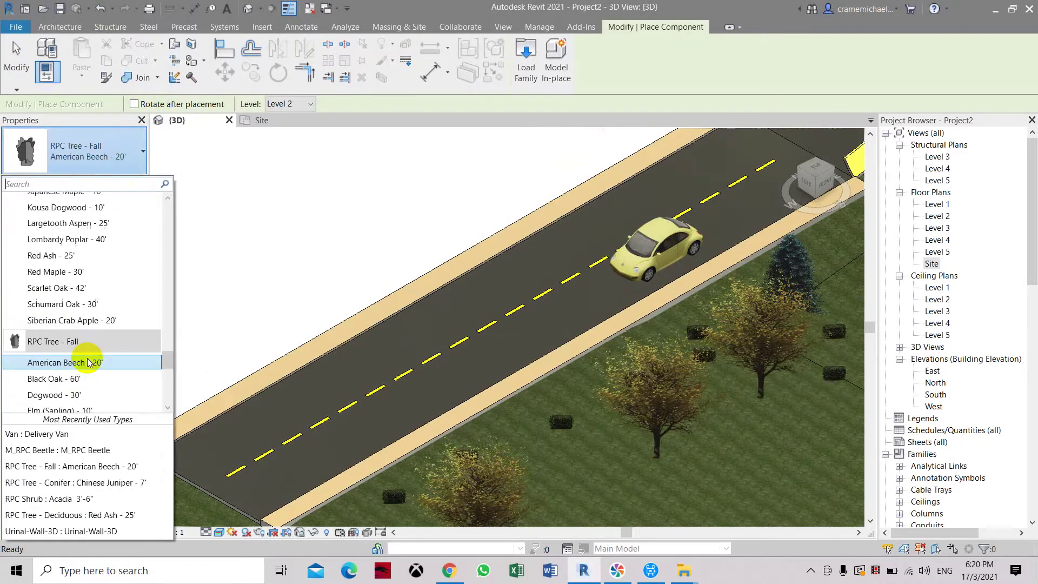
pyautogui.scroll(-3, 86, 354)
pyautogui.scroll(15, 87, 358)
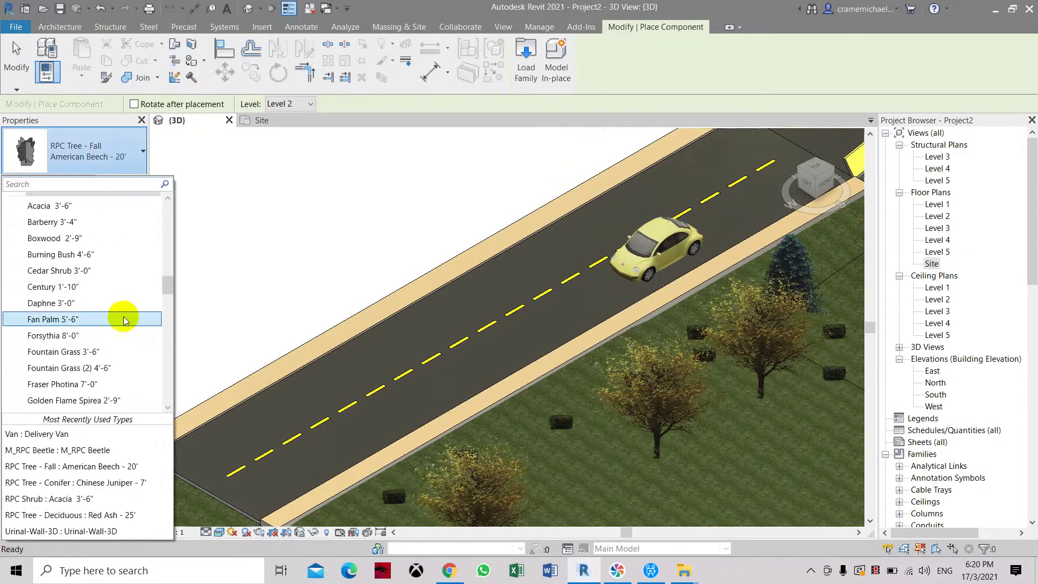
pyautogui.moveTo(164, 286); pyautogui.dragTo(183, 398)
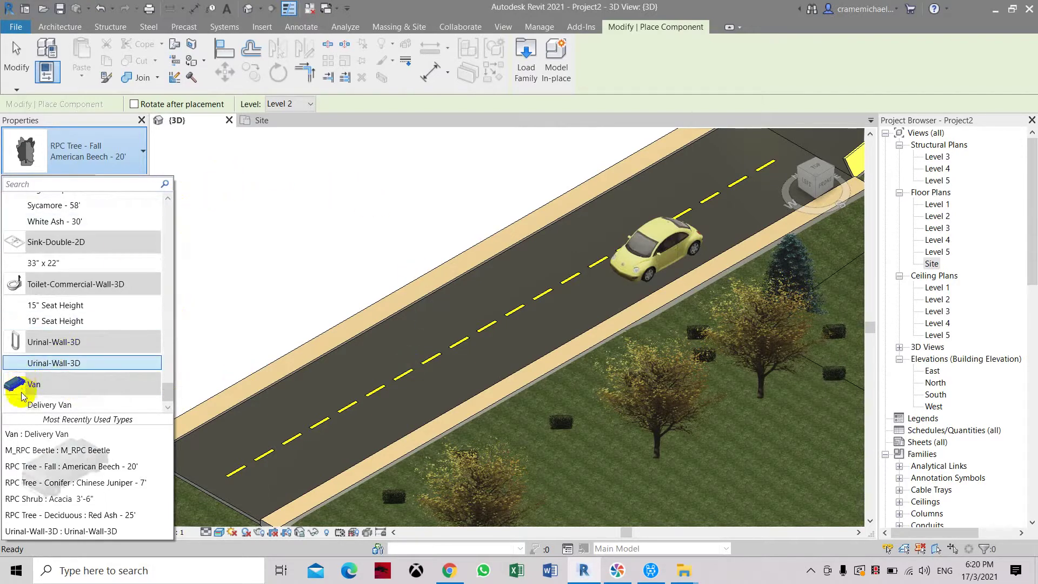
# Choose the Delivery Van type and place one van on the road.
pyautogui.click(96, 406)
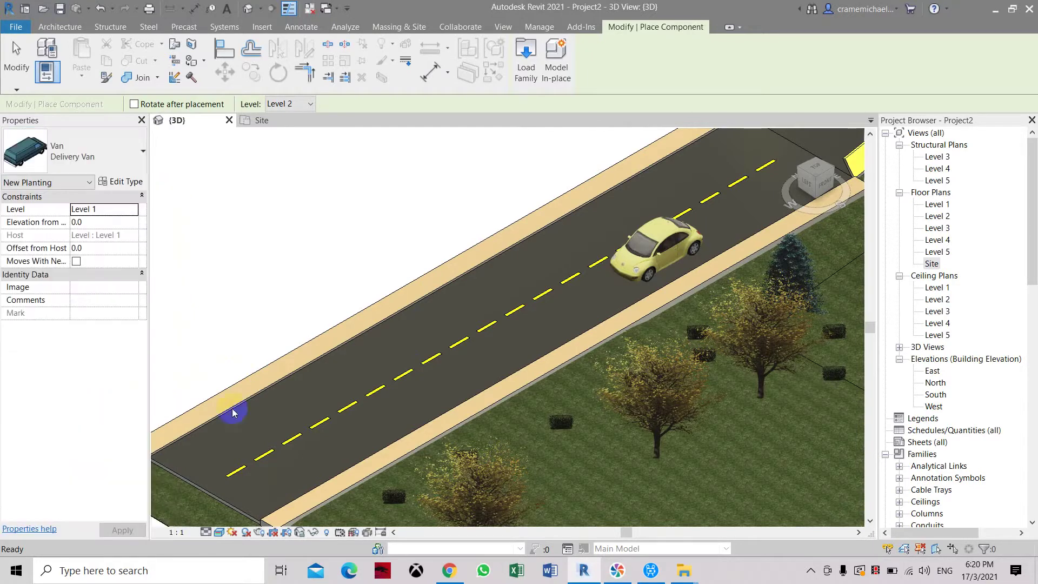
pyautogui.scroll(3, 490, 319)
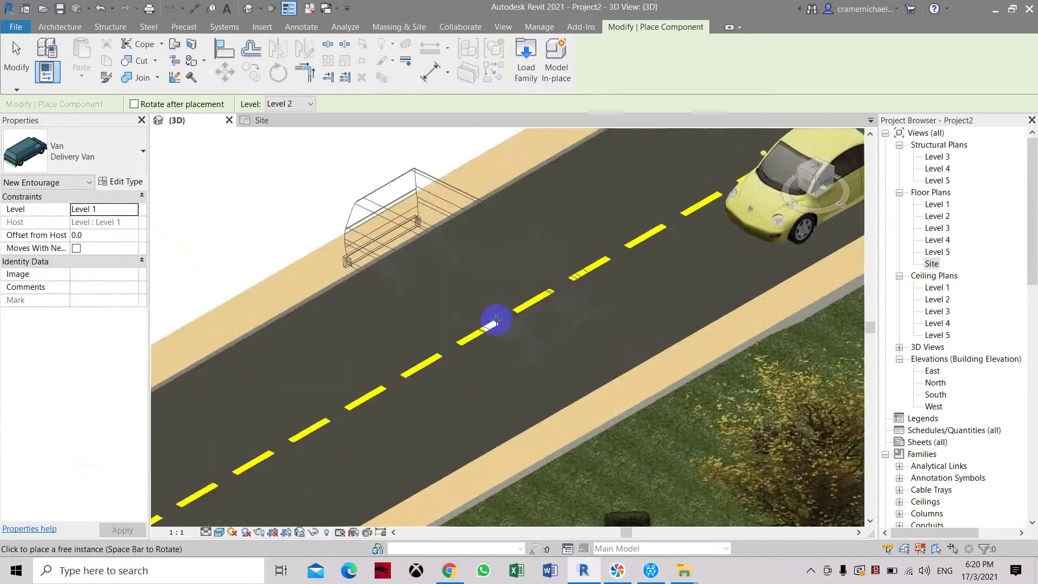
pyautogui.click(551, 328)
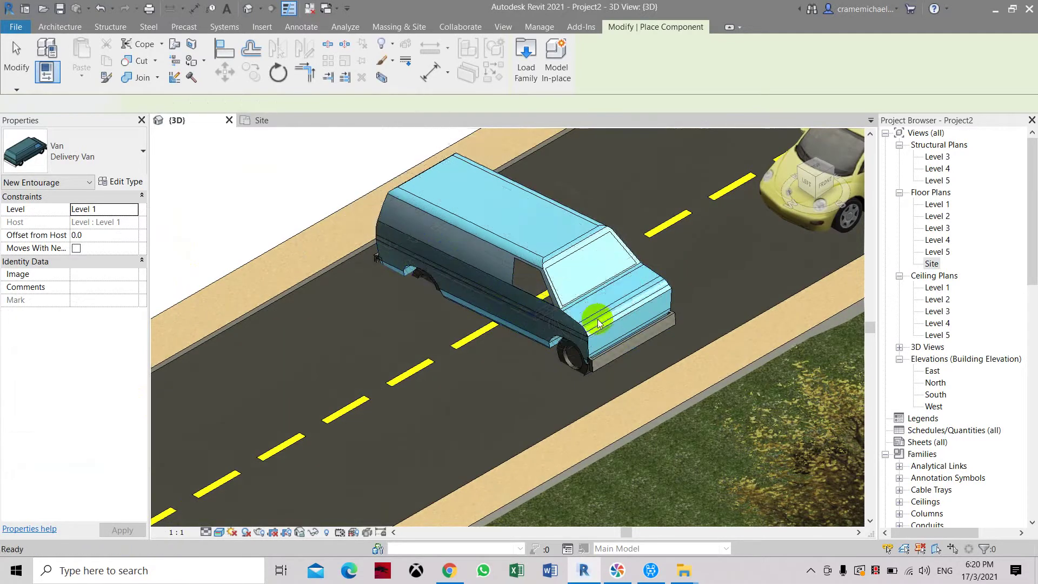
pyautogui.press('Escape')
pyautogui.press('Escape')
# Rotate the placed delivery van by 90° to run along the road.
pyautogui.click(614, 290)
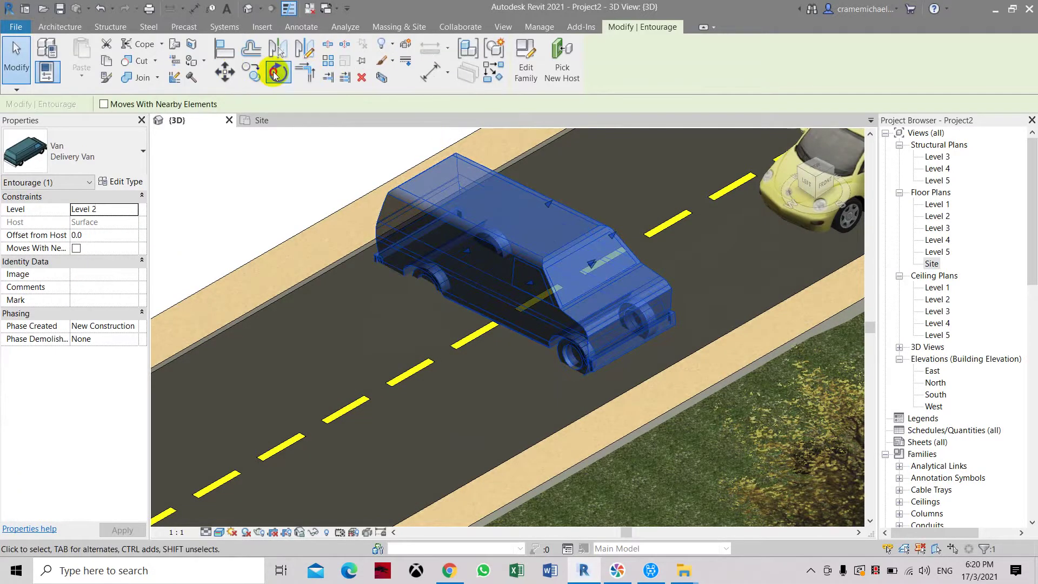
pyautogui.click(278, 72)
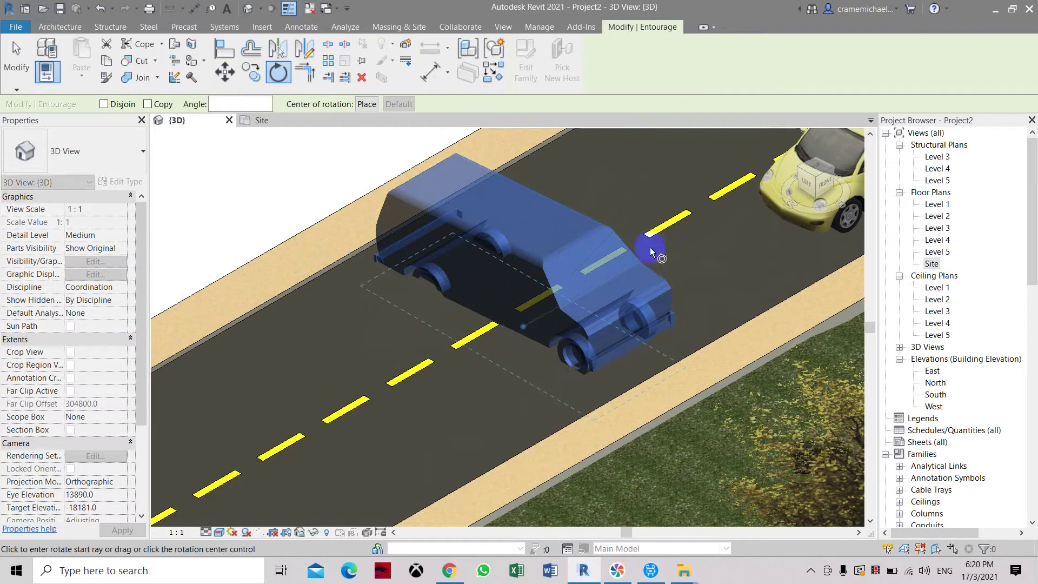
pyautogui.click(668, 251)
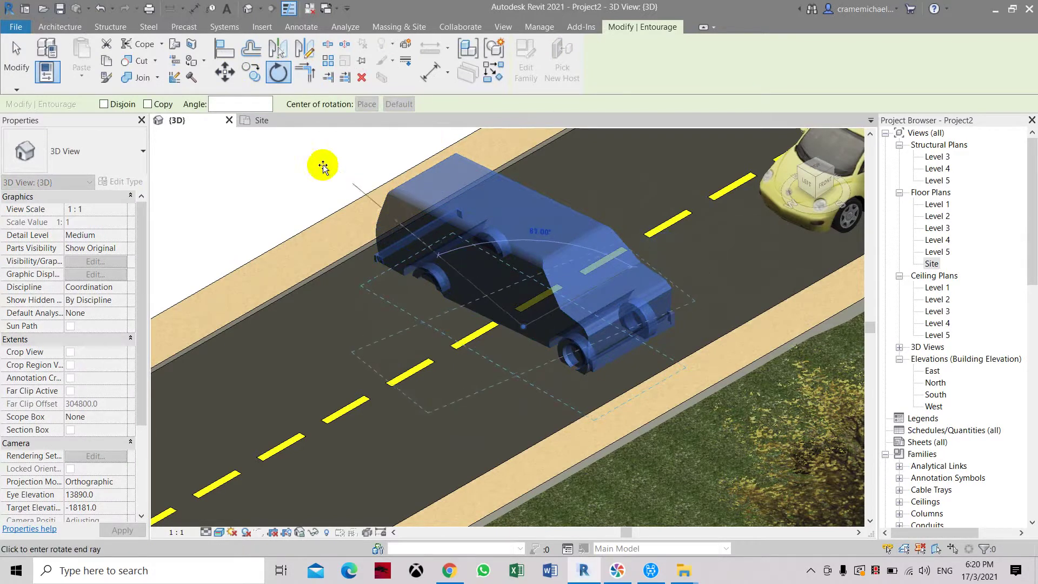
pyautogui.click(257, 101)
pyautogui.write('90')
pyautogui.press('Return')
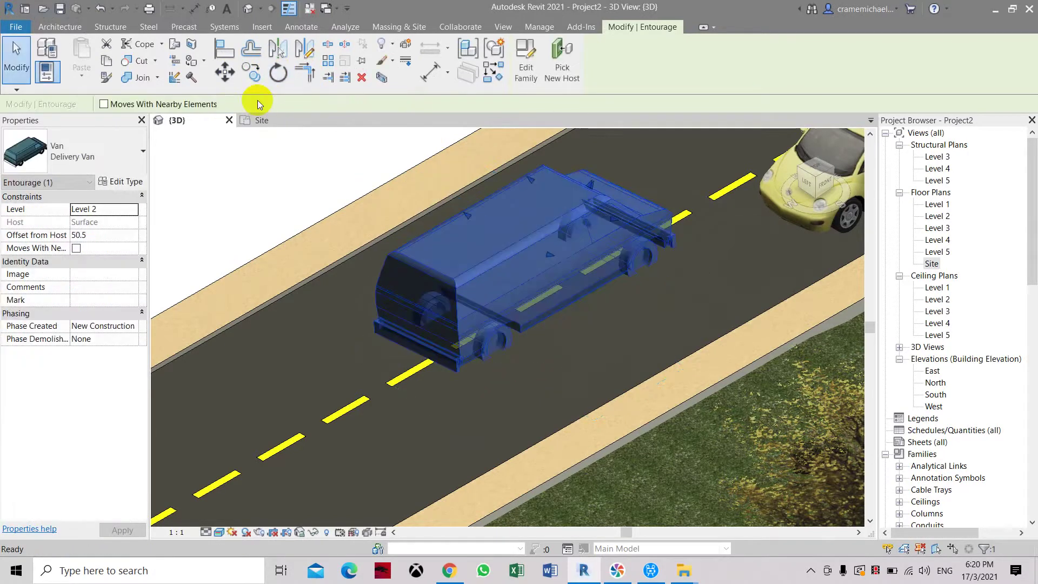
# Move the van further along the road behind the yellow car, then orbit the site.
pyautogui.click(224, 72)
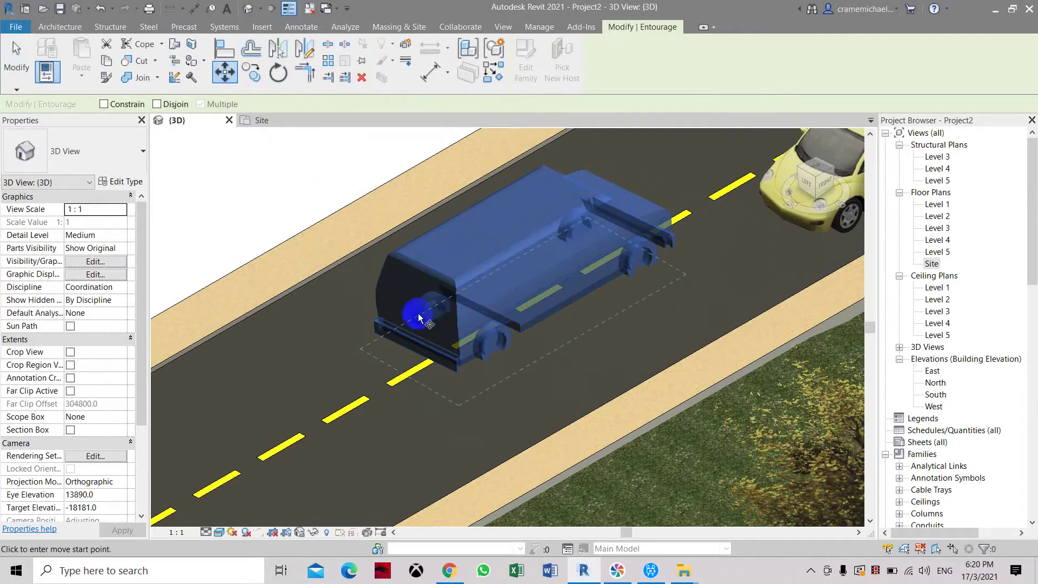
pyautogui.click(422, 327)
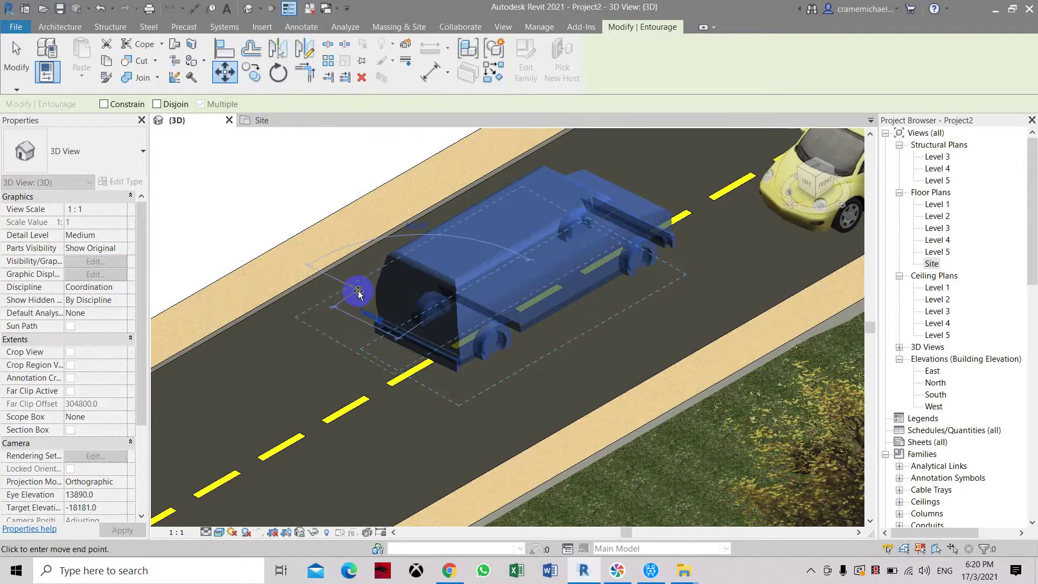
pyautogui.scroll(-1, 351, 295)
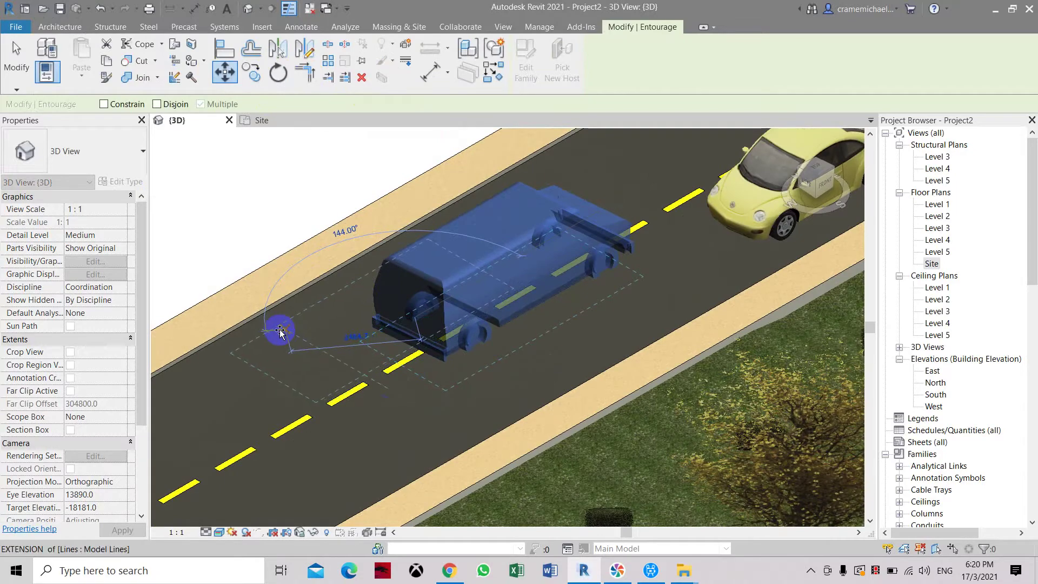
pyautogui.click(277, 329)
pyautogui.scroll(-4, 379, 335)
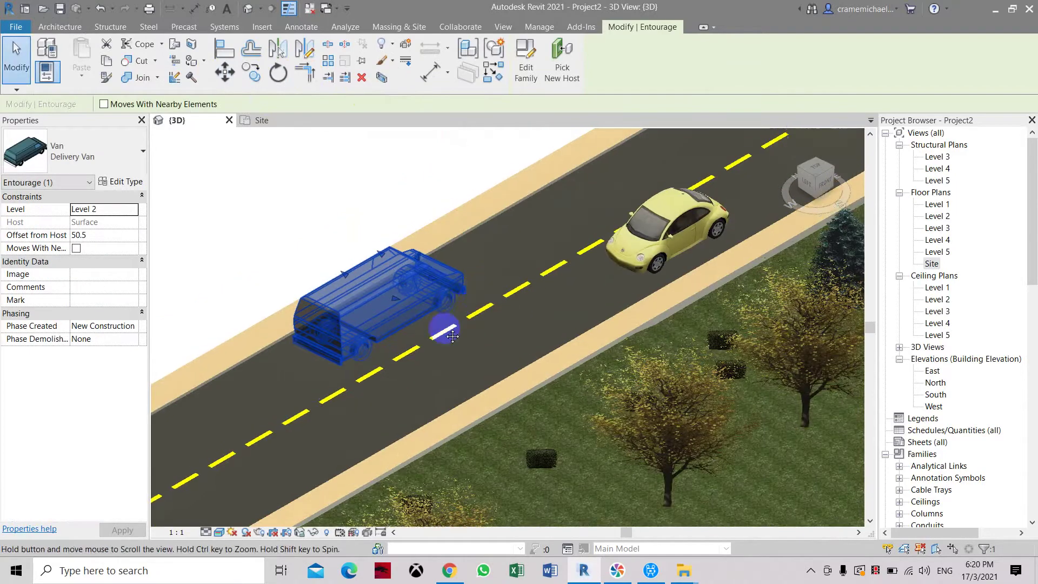
pyautogui.keyDown('shift'); pyautogui.moveTo(463, 280); pyautogui.dragTo(888, 293, button='middle'); pyautogui.keyUp('shift')
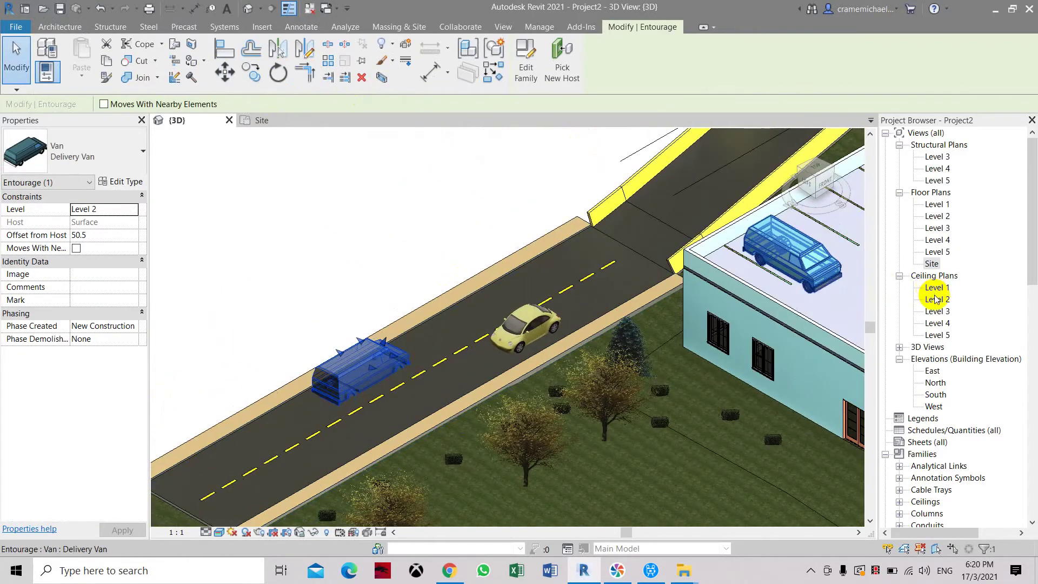
# Open the North elevation and zoom in on the delivery van.
pyautogui.doubleClick(933, 371)
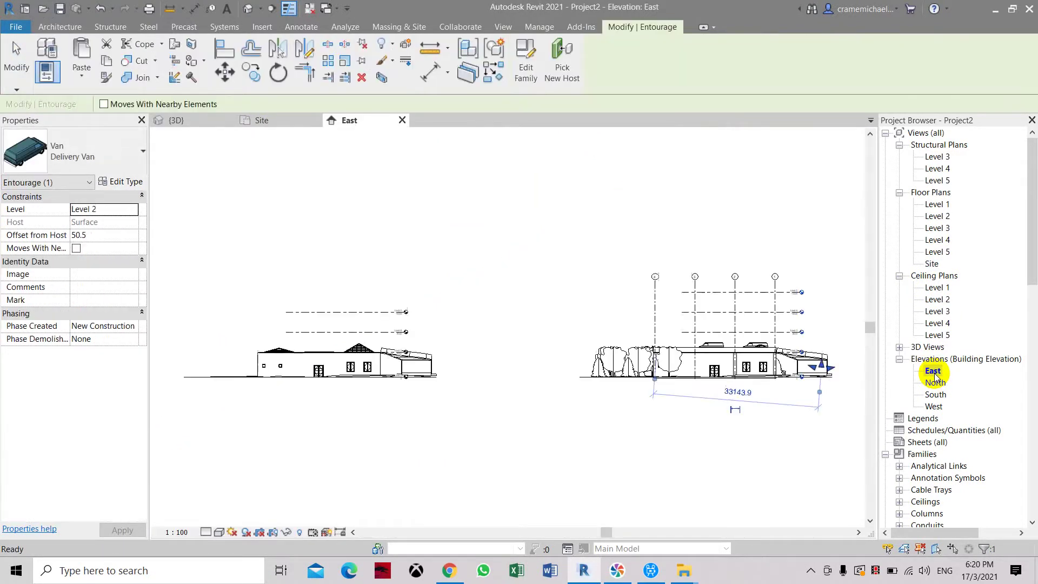
pyautogui.scroll(5, 833, 412)
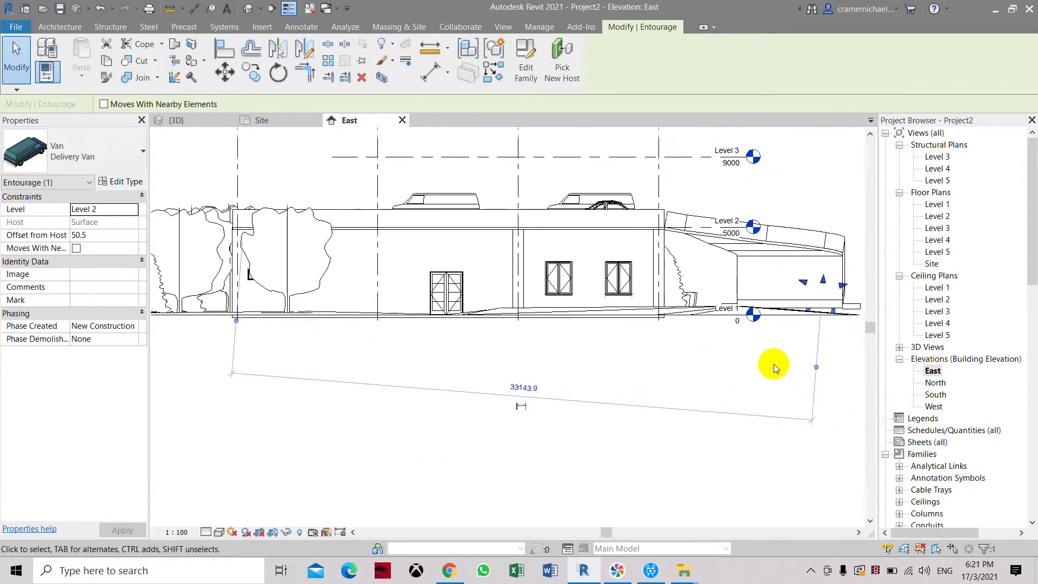
pyautogui.doubleClick(939, 383)
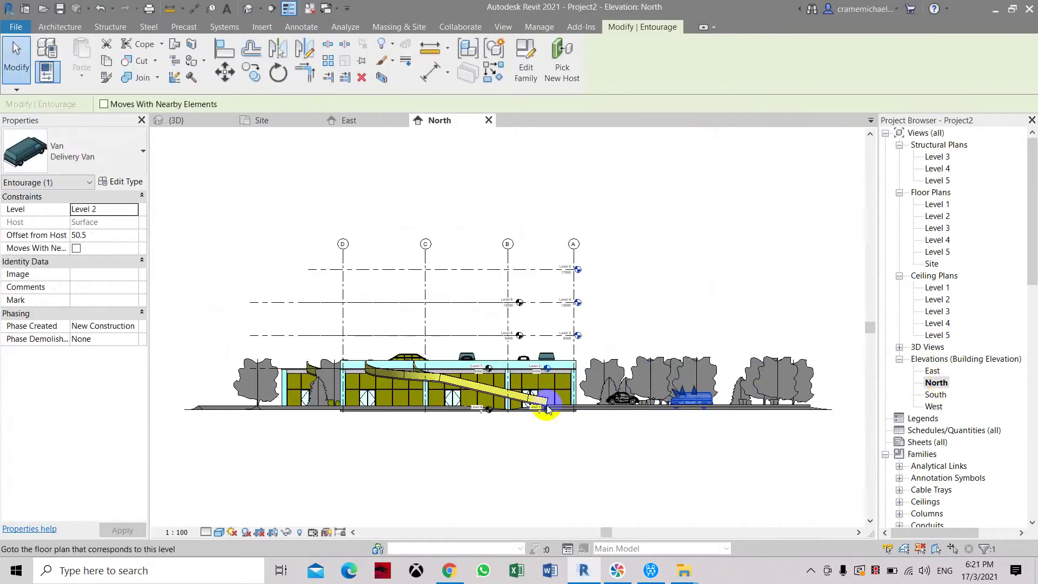
pyautogui.scroll(5, 638, 413)
pyautogui.moveTo(783, 404); pyautogui.dragTo(301, 349, button='middle')
pyautogui.scroll(2, 335, 325)
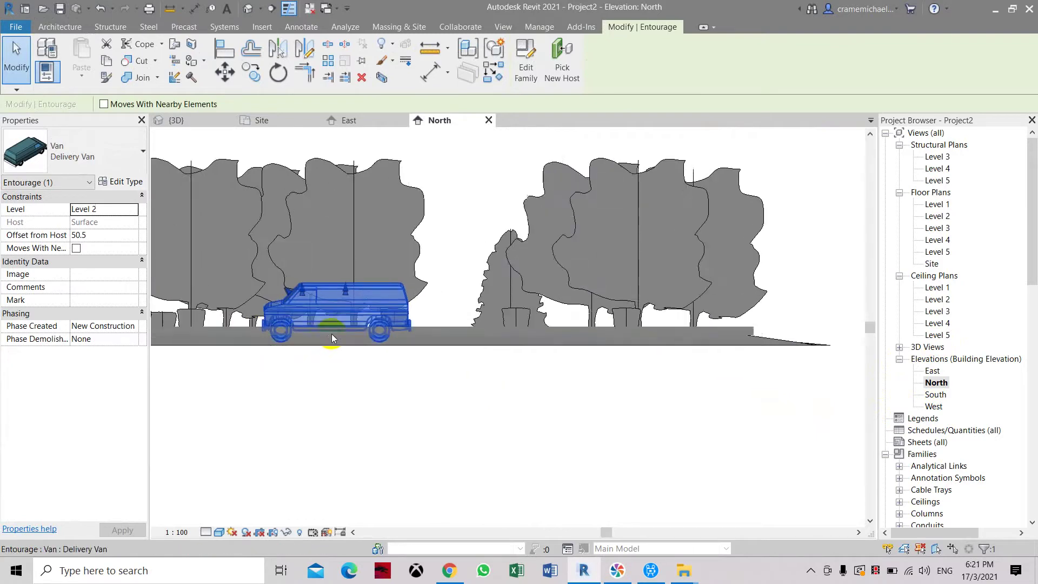
pyautogui.scroll(3, 360, 292)
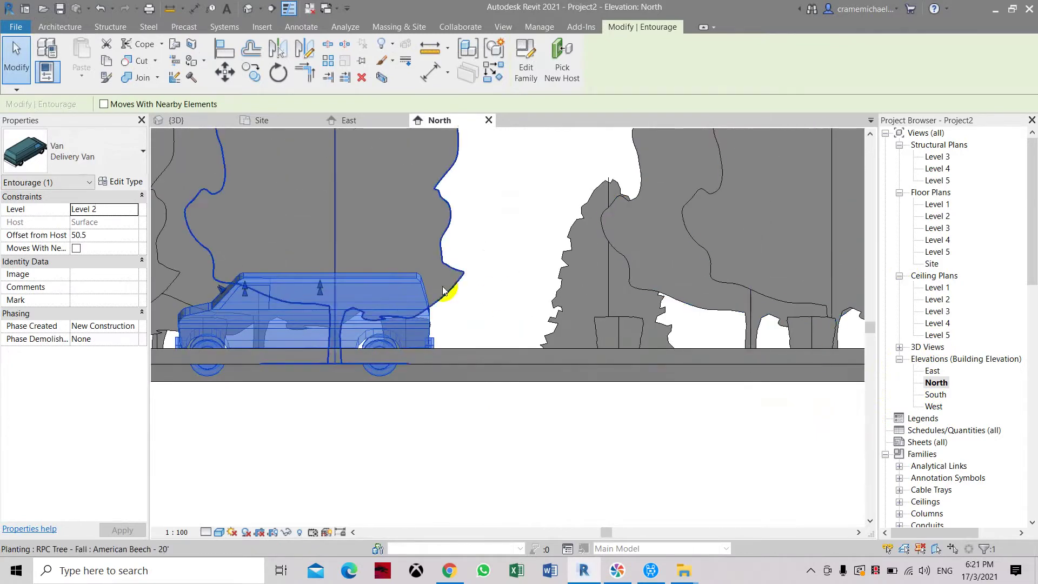
pyautogui.moveTo(265, 241); pyautogui.dragTo(386, 241, button='middle')
pyautogui.scroll(2, 385, 241)
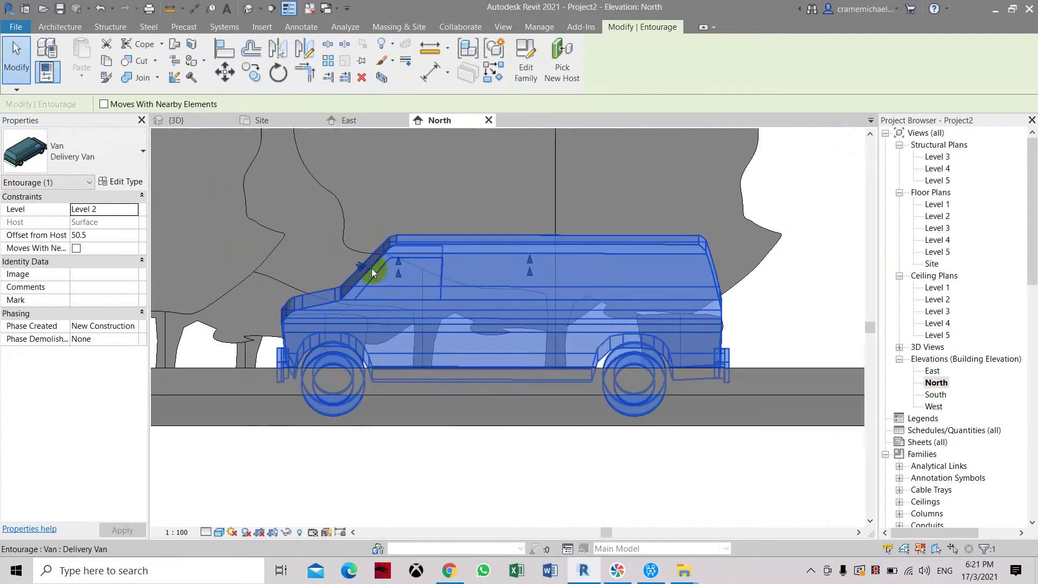
pyautogui.scroll(1, 433, 216)
pyautogui.scroll(2, 331, 412)
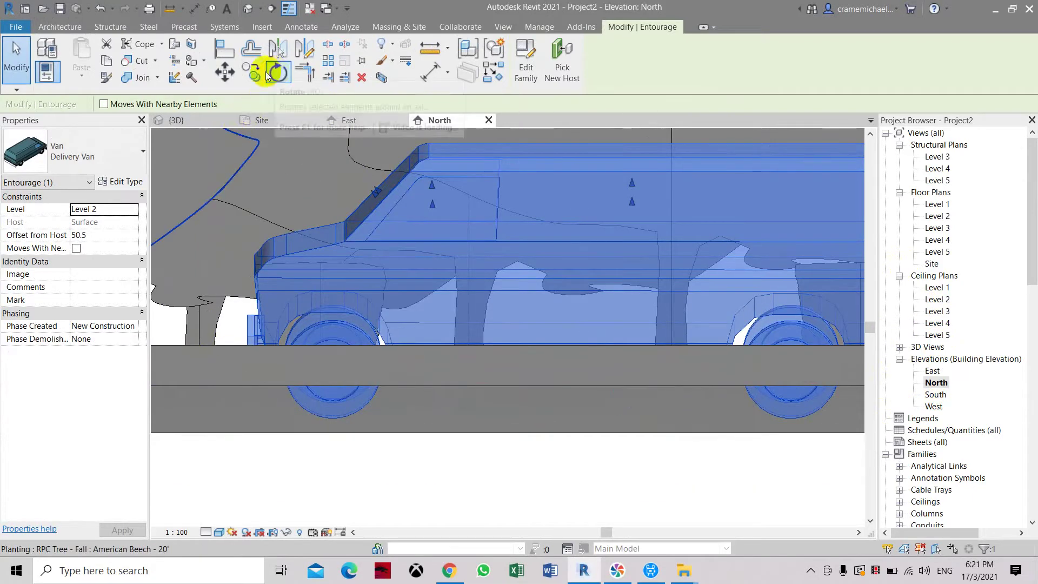
# Move the van 600 vertically from its front wheel so it sits on the road surface.
pyautogui.click(224, 70)
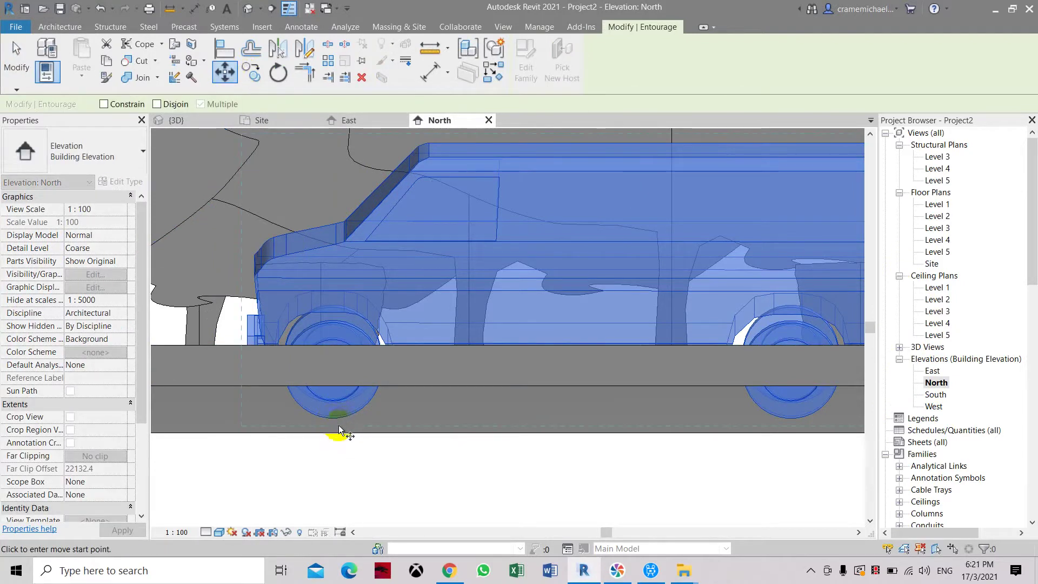
pyautogui.click(336, 421)
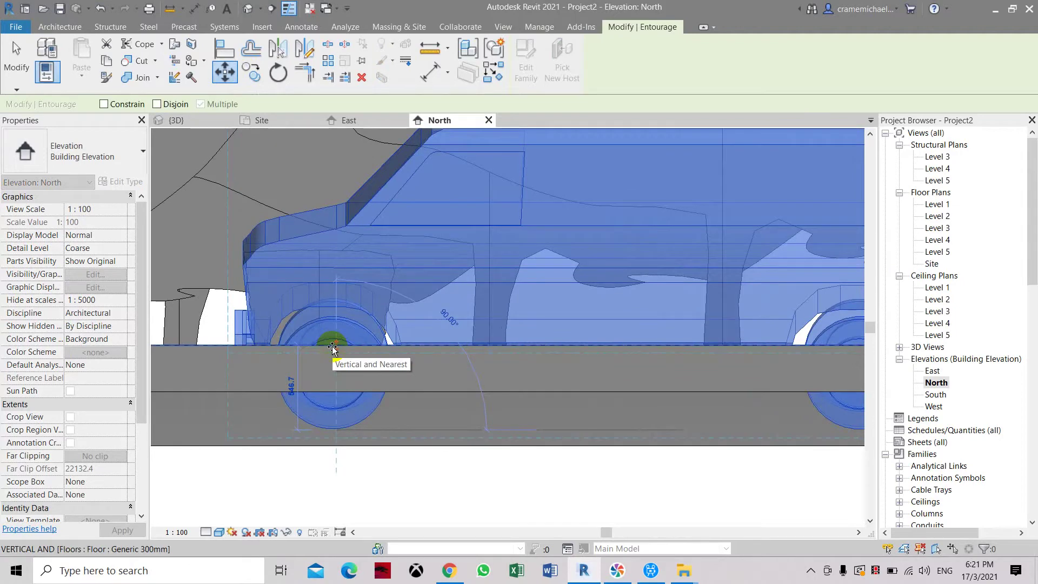
pyautogui.write('600')
pyautogui.press('Return')
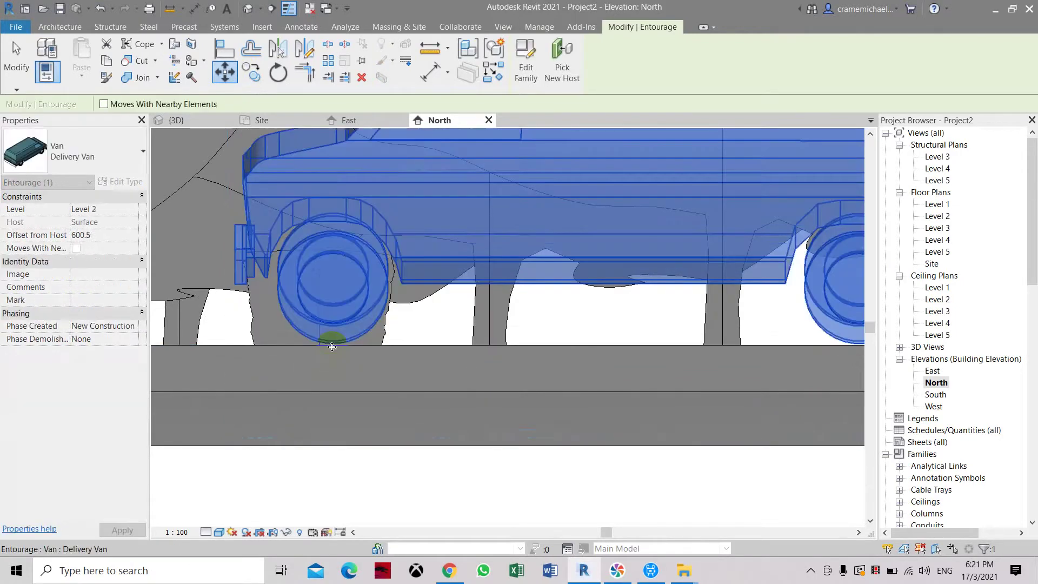
pyautogui.press('Escape')
# Select the delivery van in the elevation and zoom to check its position.
pyautogui.scroll(-6, 521, 366)
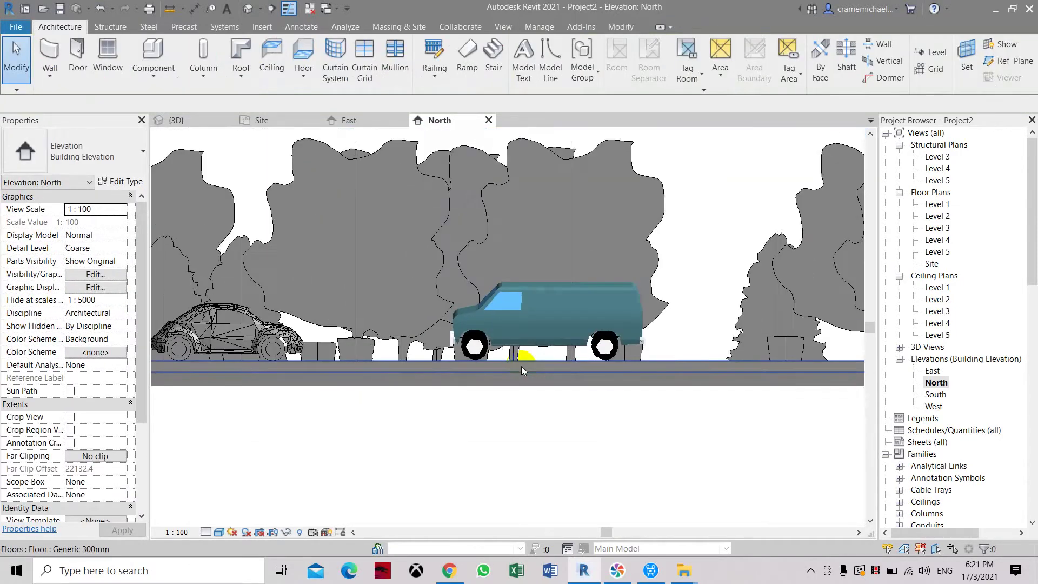
pyautogui.scroll(5, 491, 368)
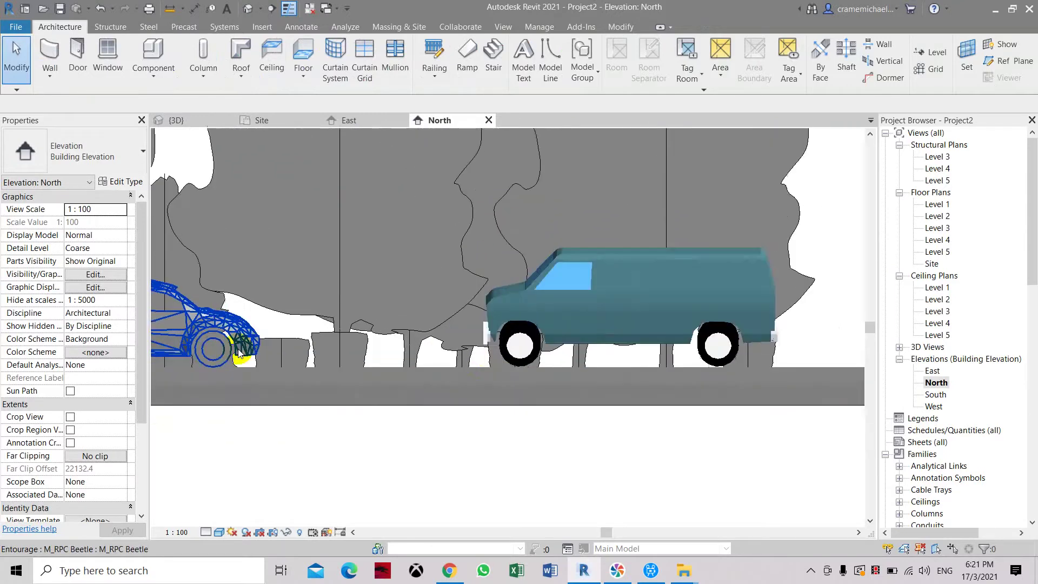
pyautogui.click(558, 349)
pyautogui.scroll(3, 552, 344)
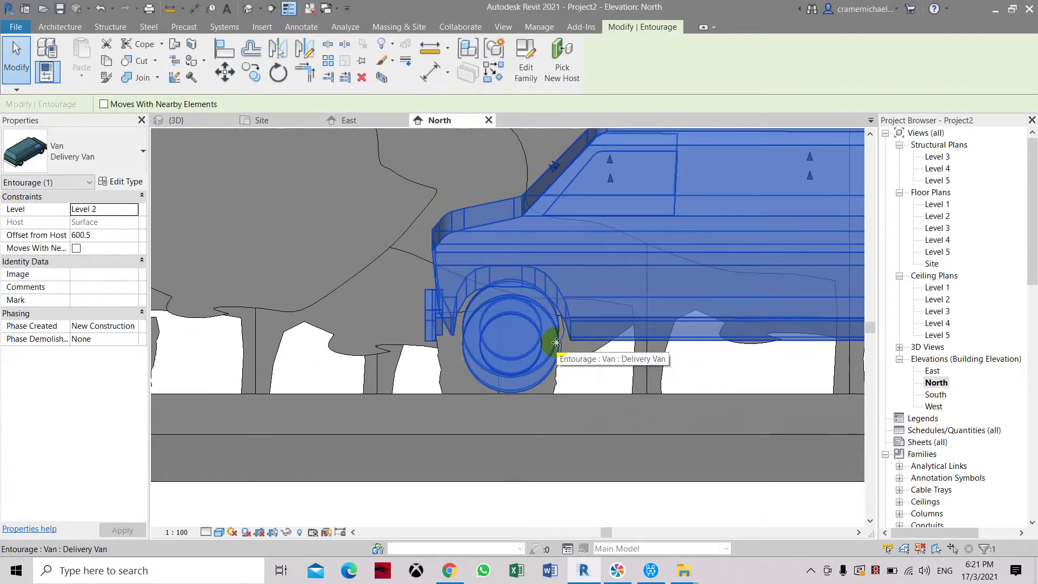
pyautogui.scroll(-4, 530, 325)
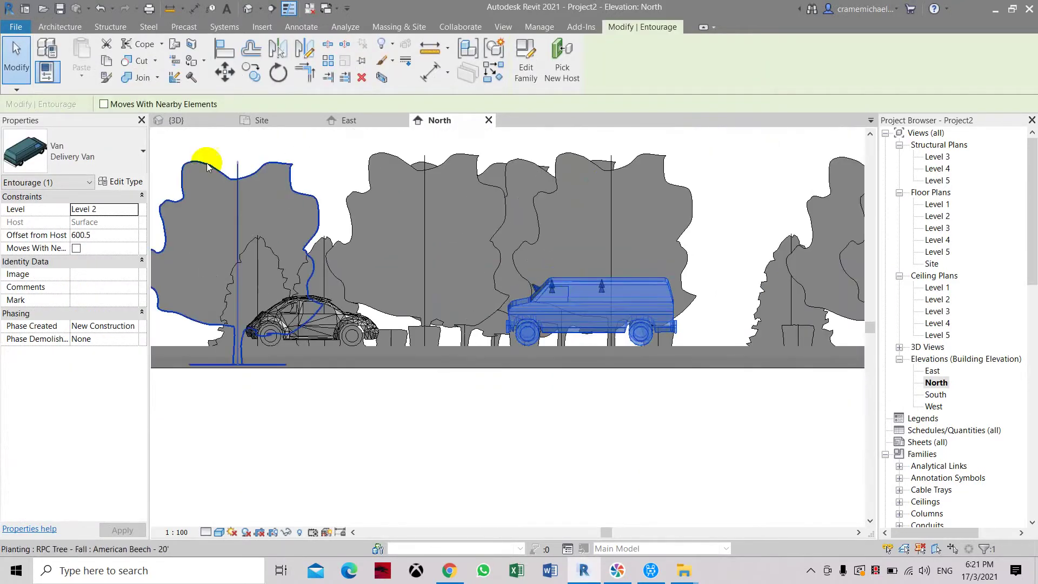
# Back in the 3D view, rotate the delivery van to lie parallel to the road.
pyautogui.click(248, 8)
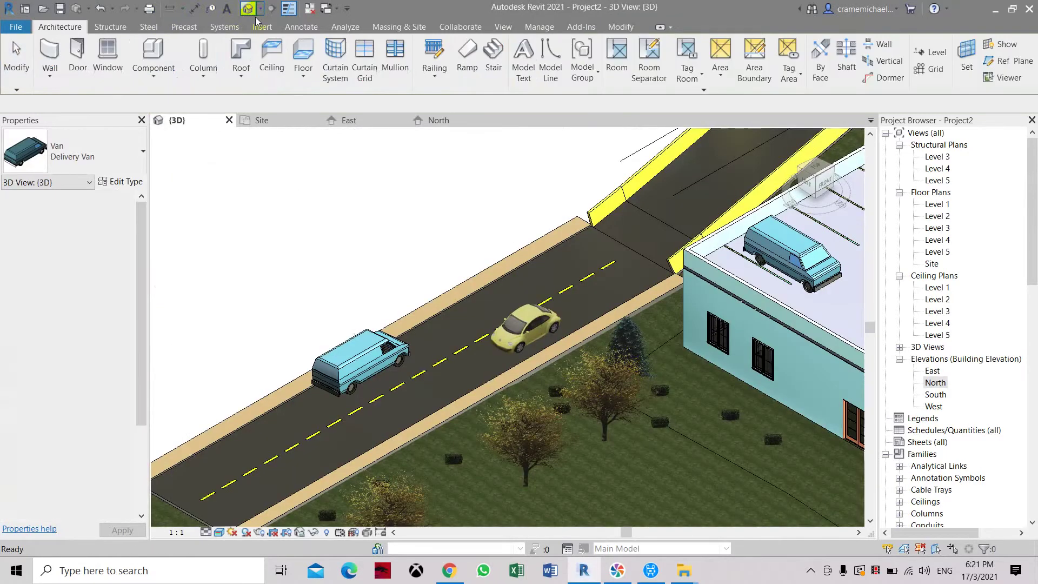
pyautogui.scroll(3, 435, 352)
pyautogui.click(351, 350)
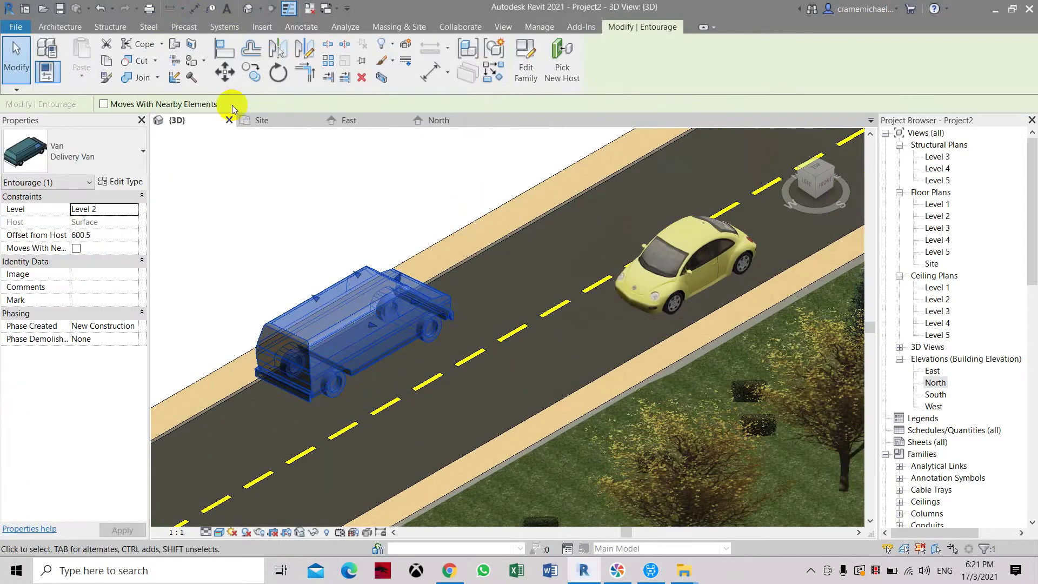
pyautogui.click(225, 72)
pyautogui.click(379, 331)
pyautogui.scroll(-2, 380, 331)
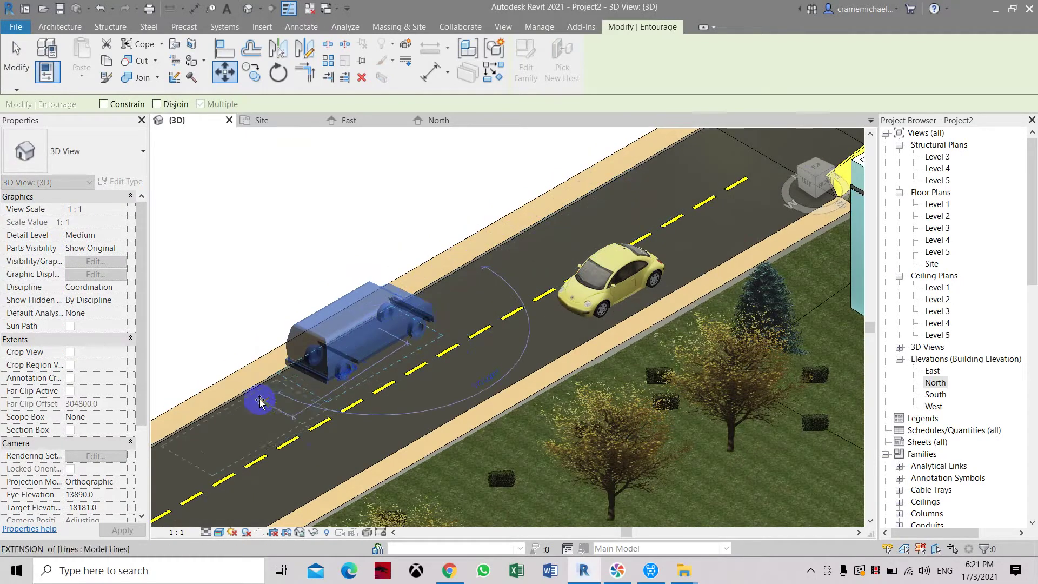
pyautogui.scroll(2, 248, 405)
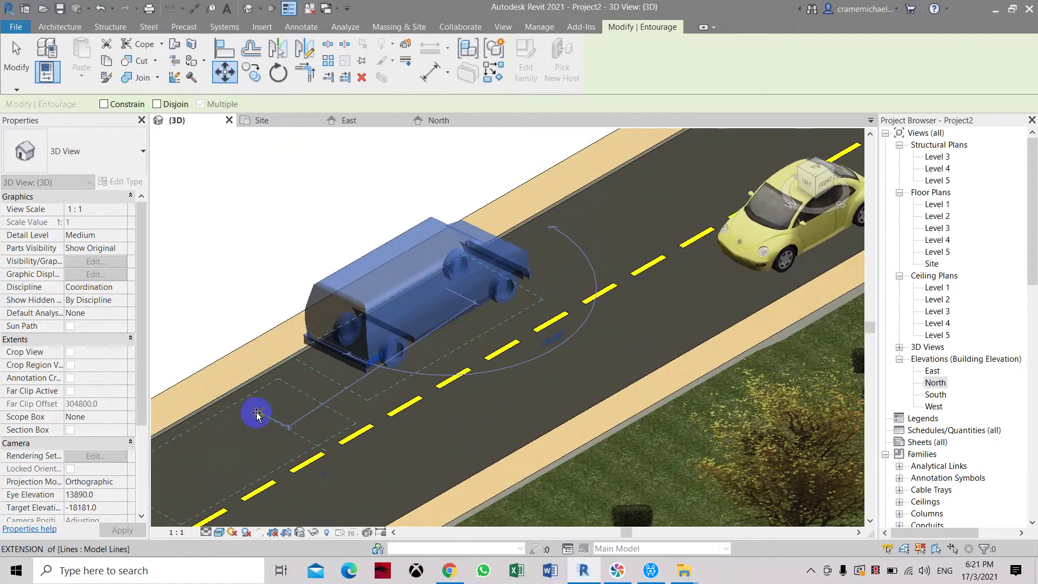
pyautogui.click(255, 412)
pyautogui.scroll(-3, 359, 336)
# Clear the selection, pan to the parking building and inclined ramp, and select the ramp.
pyautogui.click(443, 318)
pyautogui.scroll(-1, 444, 222)
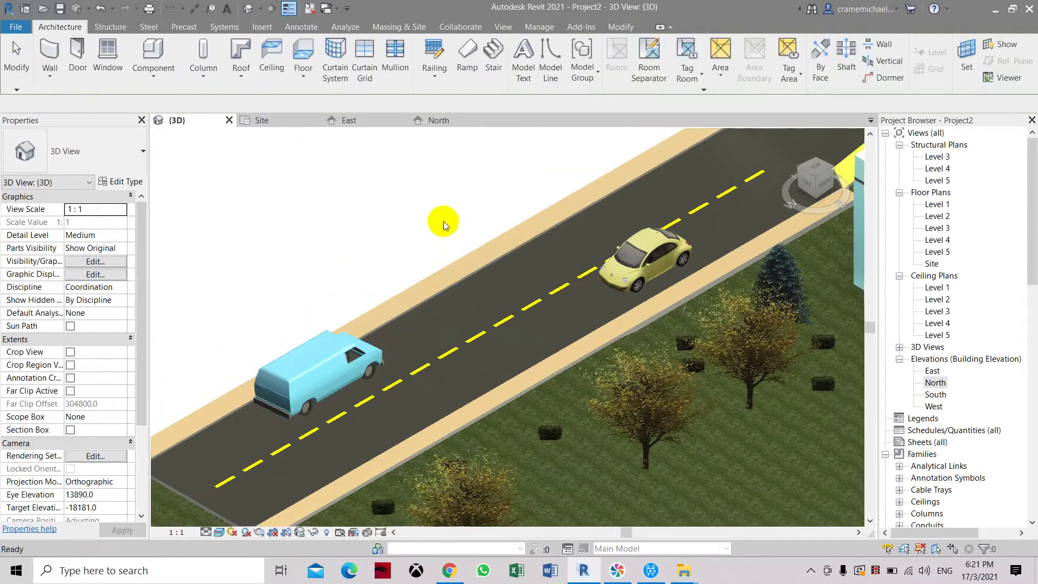
pyautogui.moveTo(388, 225); pyautogui.dragTo(464, 261, button='middle')
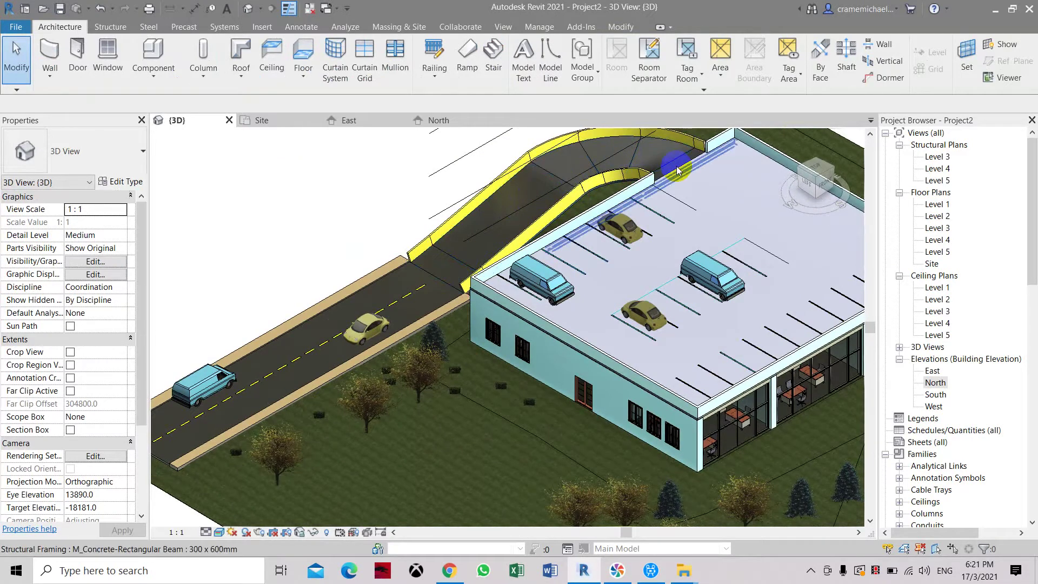
pyautogui.scroll(5, 673, 193)
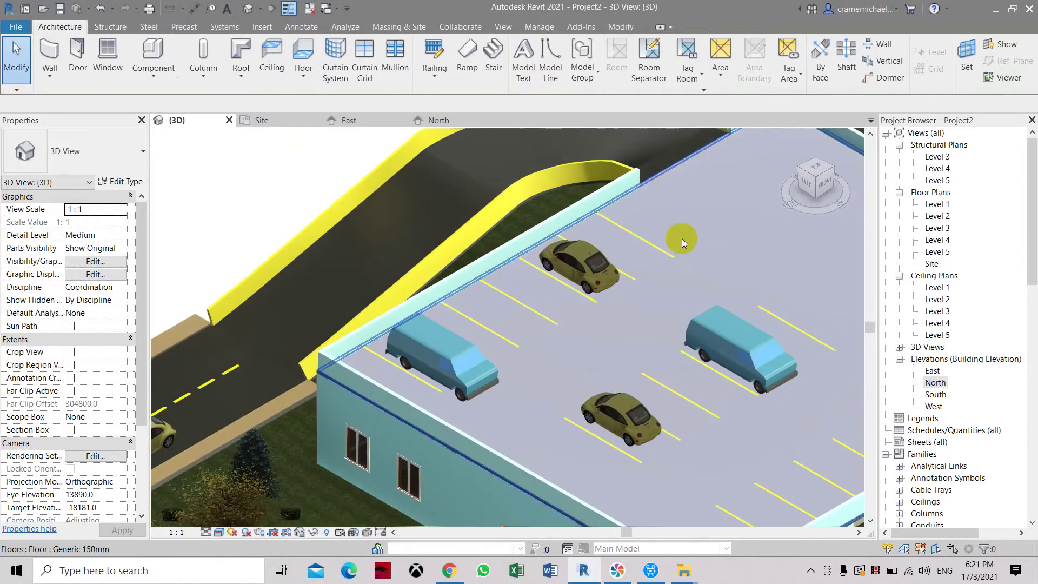
pyautogui.moveTo(684, 239); pyautogui.dragTo(744, 262, button='middle')
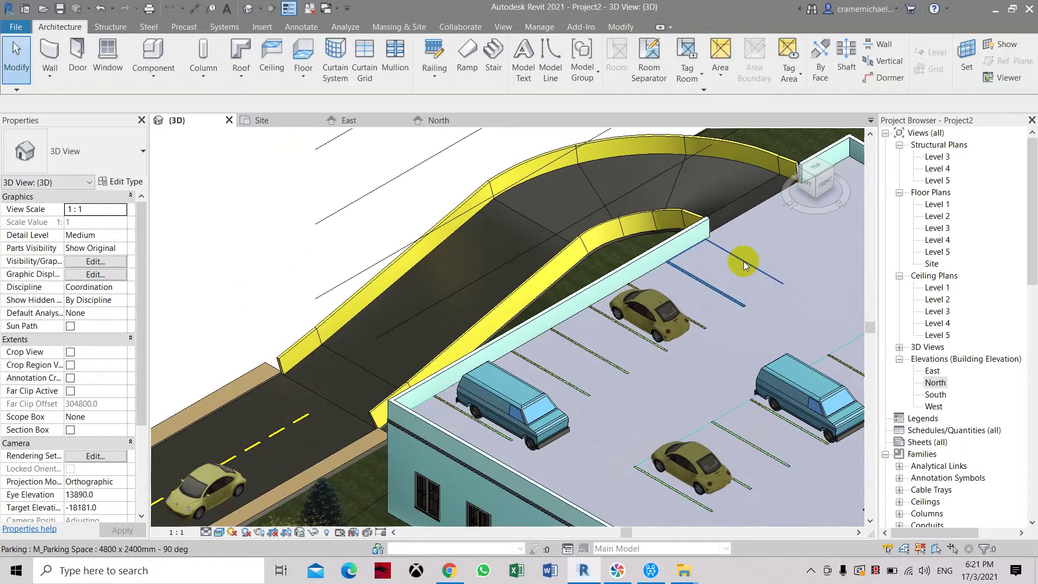
pyautogui.click(409, 339)
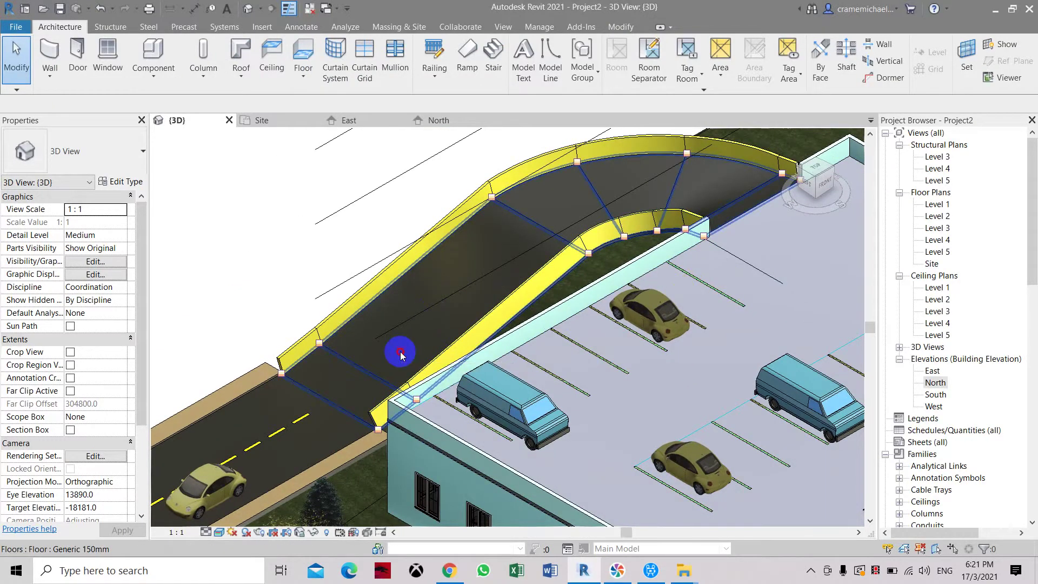
# Select the ramp floor slab and open Work Plane Set from the Architecture tab.
pyautogui.click(400, 353)
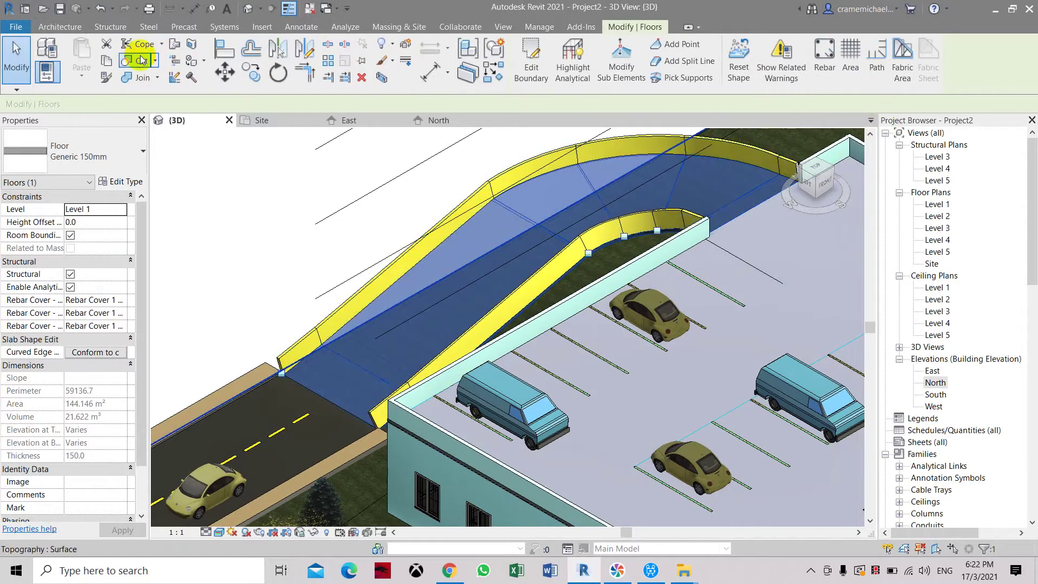
pyautogui.click(60, 26)
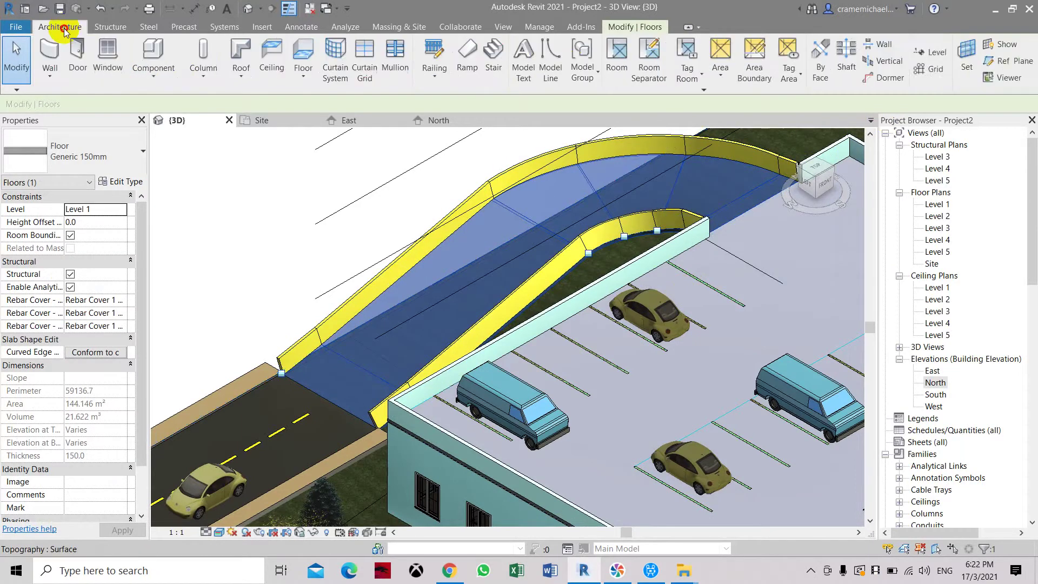
pyautogui.click(974, 56)
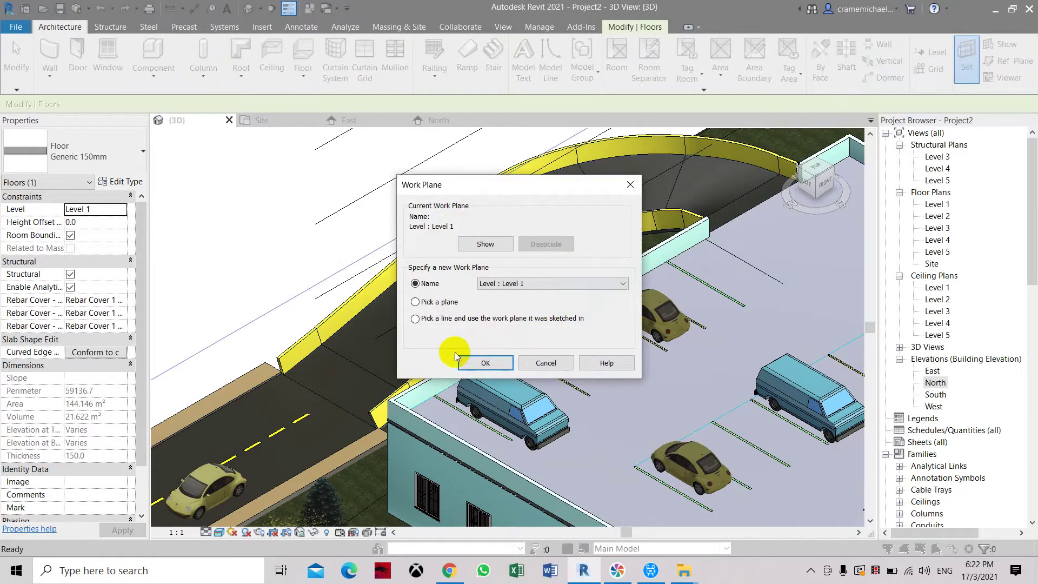
# Choose 'Pick a line and use the work plane it was sketched in' and pick a ramp line.
pyautogui.click(416, 318)
pyautogui.click(486, 363)
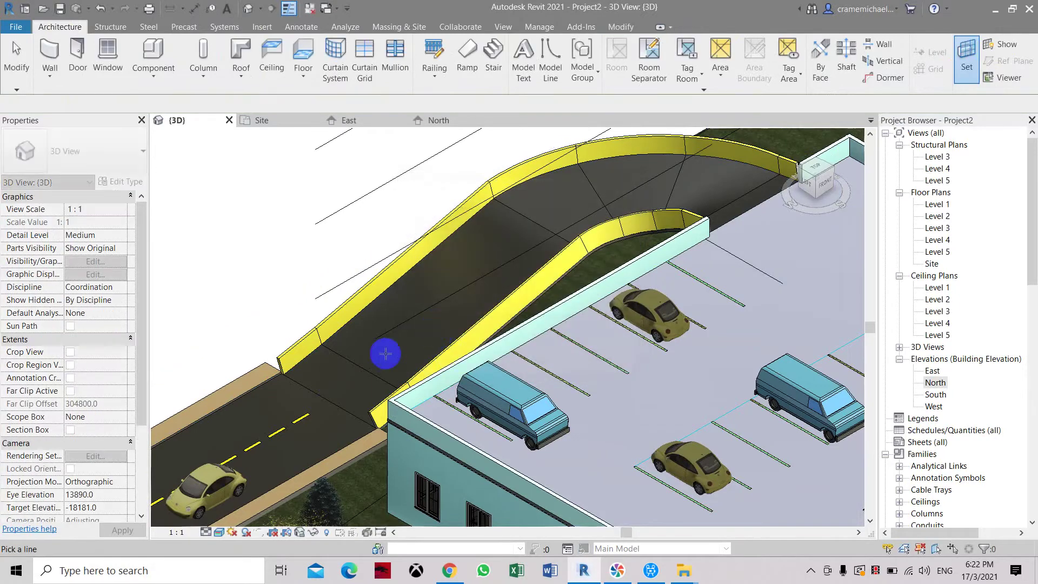
pyautogui.scroll(2, 346, 364)
pyautogui.scroll(5, 332, 322)
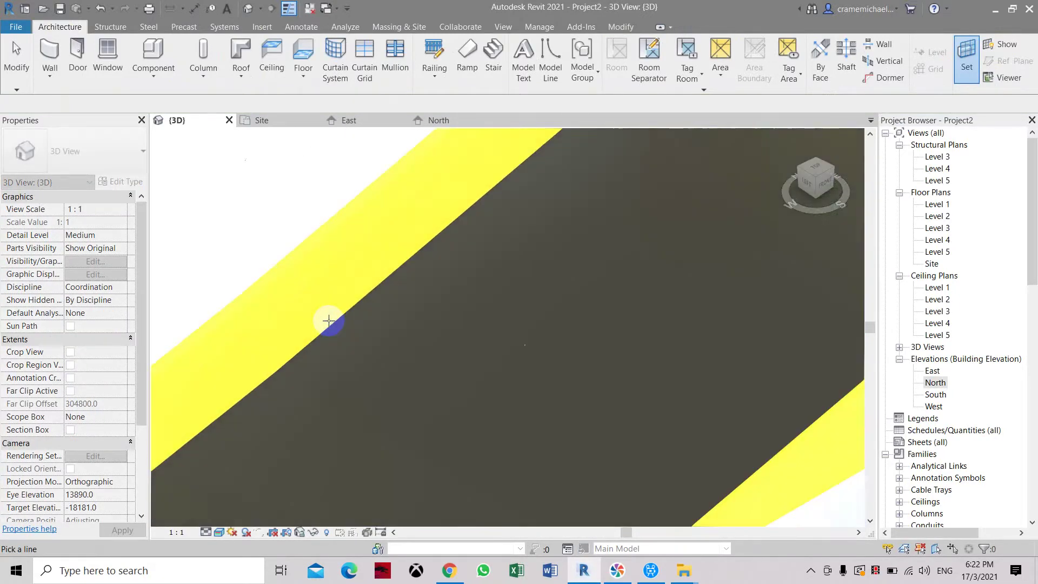
pyautogui.click(538, 332)
# Reframe the view over the ramp and parking deck and select the ramp floor.
pyautogui.scroll(-6, 538, 332)
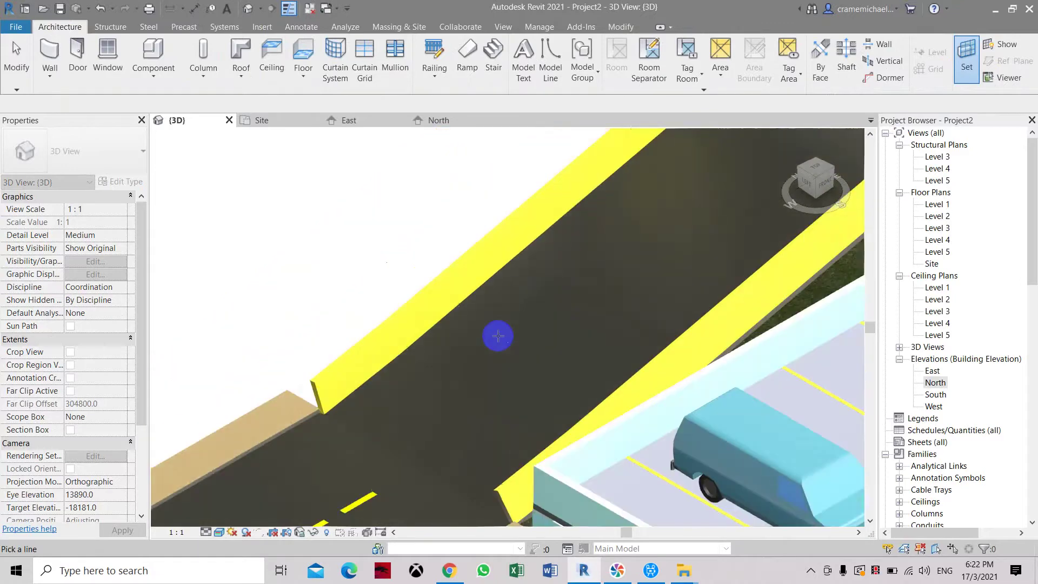
pyautogui.moveTo(672, 275); pyautogui.dragTo(745, 266, button='middle')
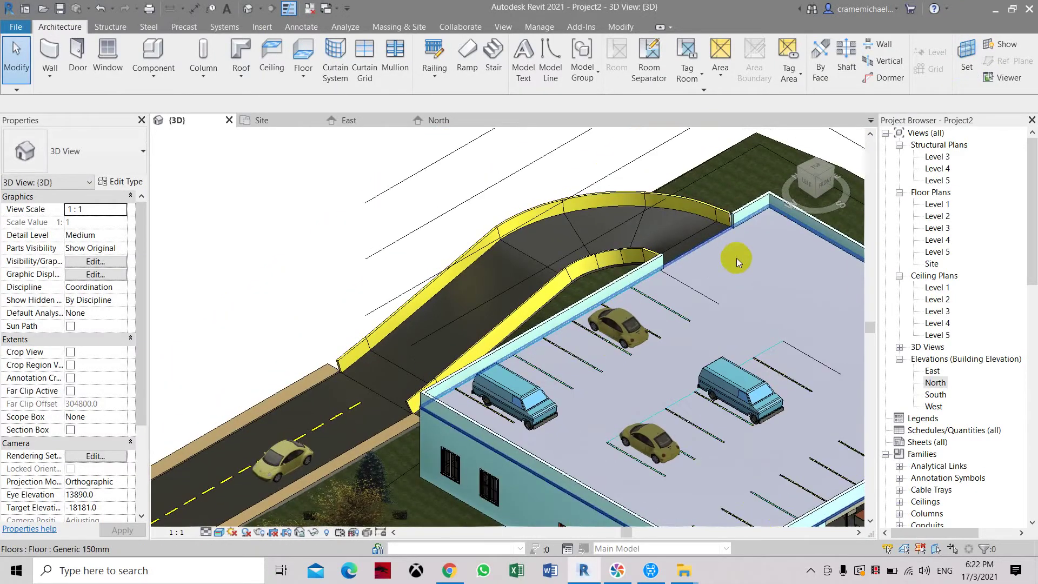
pyautogui.click(439, 349)
pyautogui.scroll(5, 440, 349)
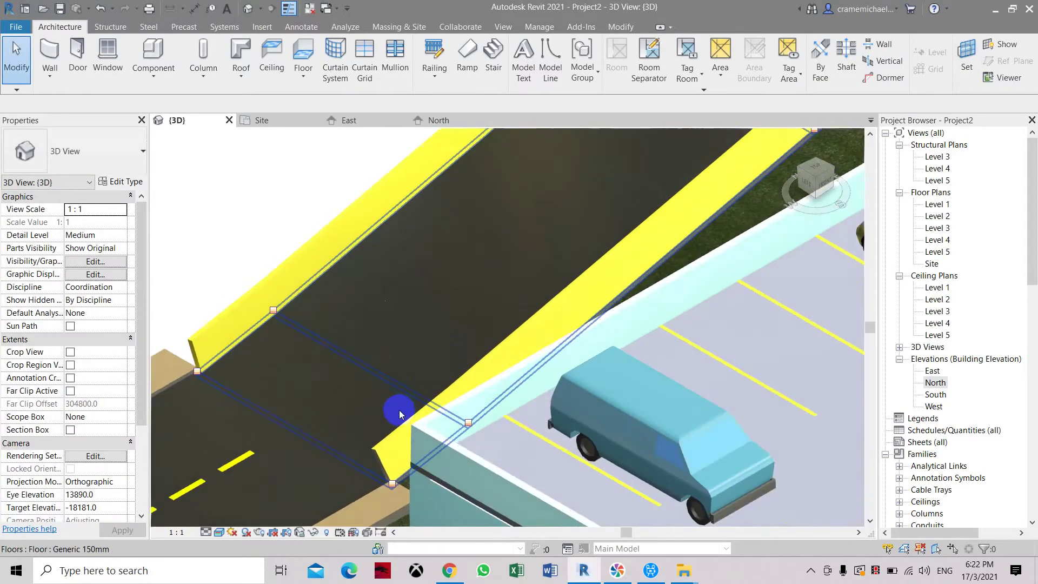
pyautogui.scroll(-4, 520, 302)
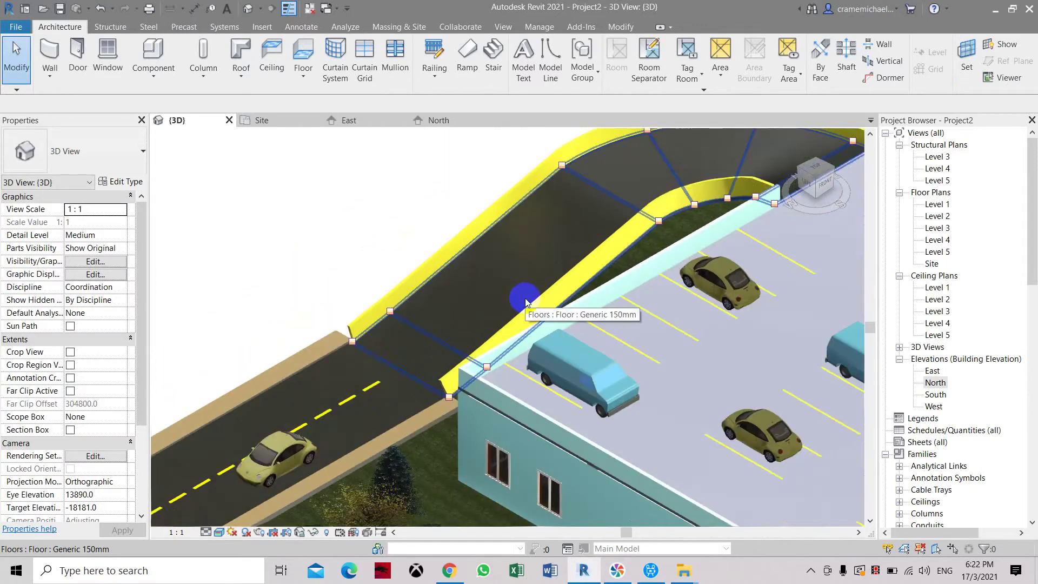
pyautogui.click(614, 205)
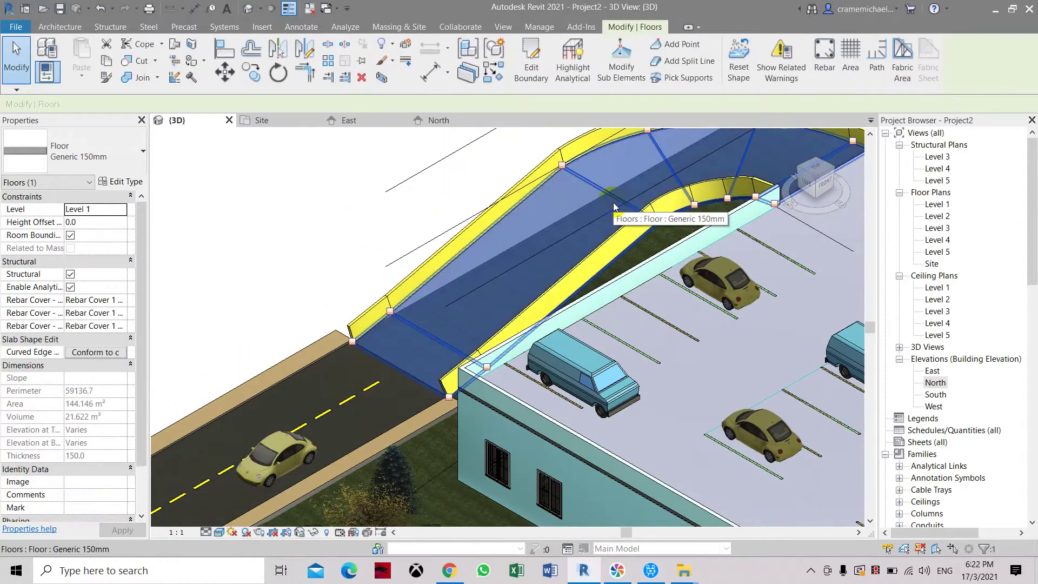
pyautogui.moveTo(614, 205); pyautogui.dragTo(695, 193, button='middle')
pyautogui.scroll(2, 695, 193)
pyautogui.scroll(-4, 540, 281)
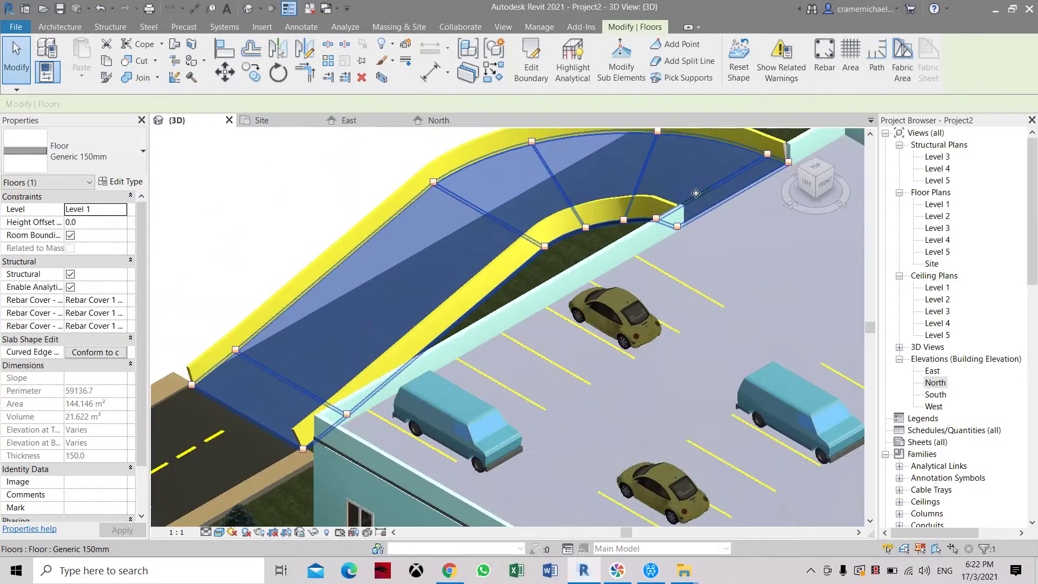
pyautogui.scroll(4, 394, 386)
pyautogui.scroll(4, 394, 386)
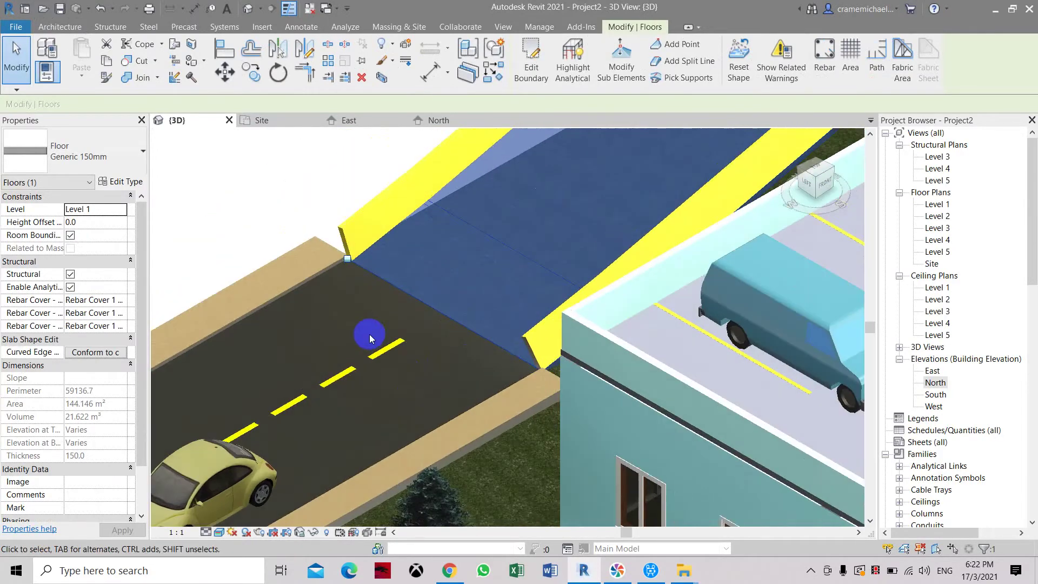
pyautogui.scroll(-2, 502, 300)
pyautogui.moveTo(475, 366); pyautogui.dragTo(456, 405, button='middle')
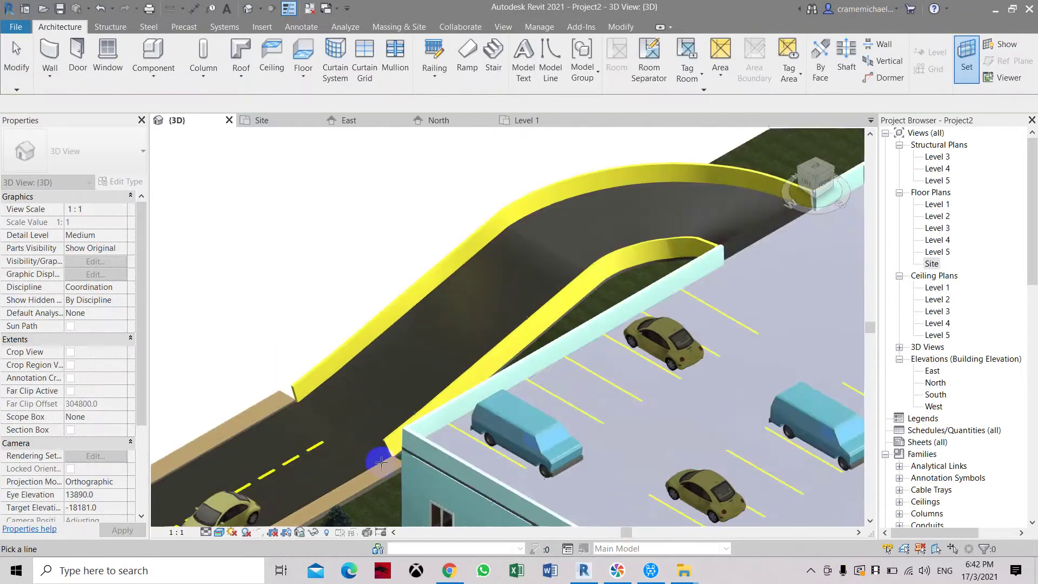
# Zoom in and out over the 3D view to locate the ramp's edge line.
pyautogui.scroll(3, 313, 434)
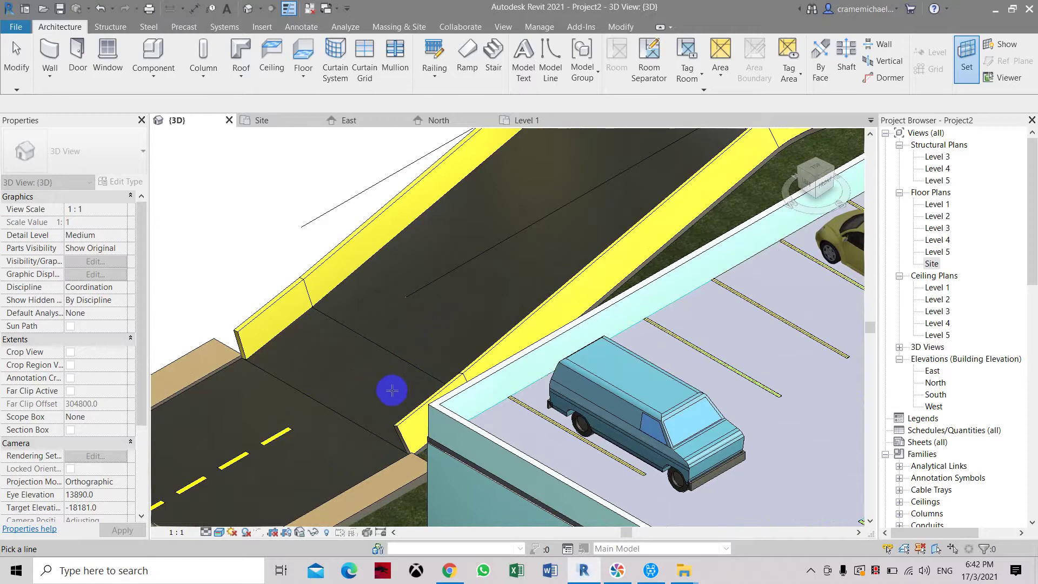
pyautogui.scroll(-3, 392, 390)
pyautogui.scroll(2, 516, 271)
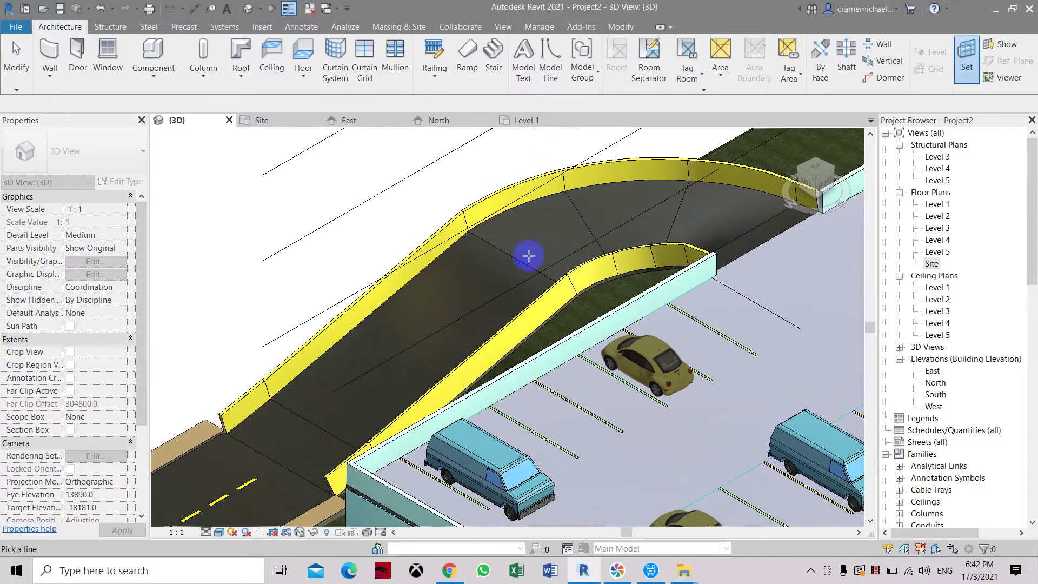
pyautogui.scroll(2, 529, 256)
pyautogui.scroll(-2, 529, 256)
pyautogui.scroll(-2, 514, 272)
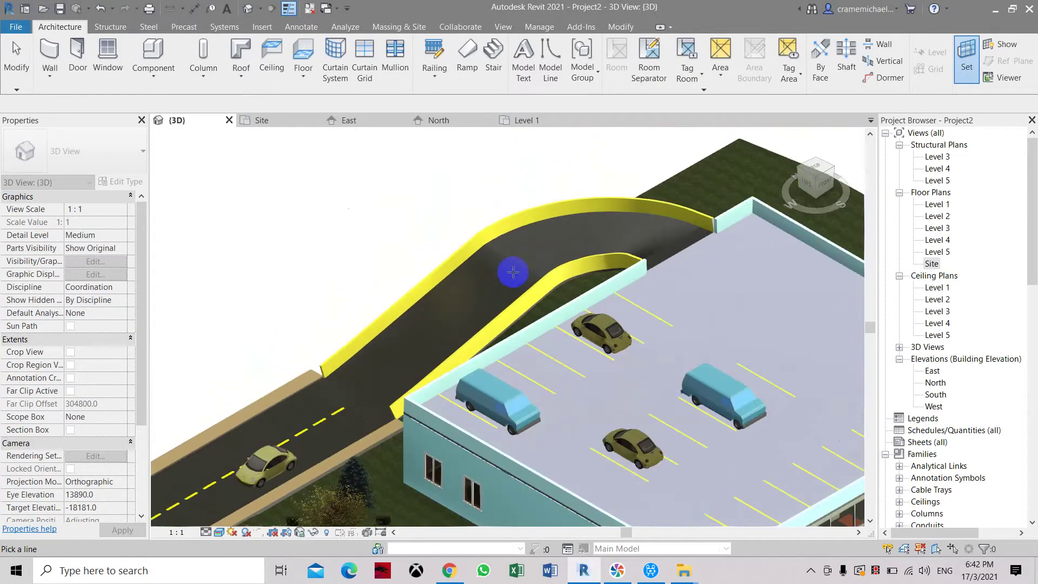
pyautogui.scroll(1, 514, 272)
pyautogui.scroll(-1, 513, 272)
pyautogui.scroll(1, 347, 413)
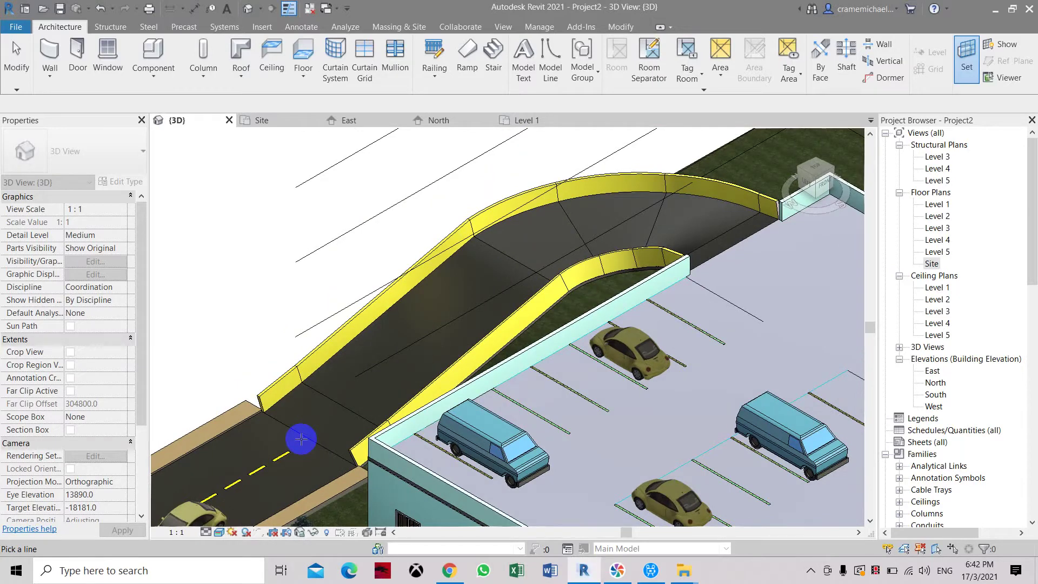
pyautogui.scroll(1, 301, 439)
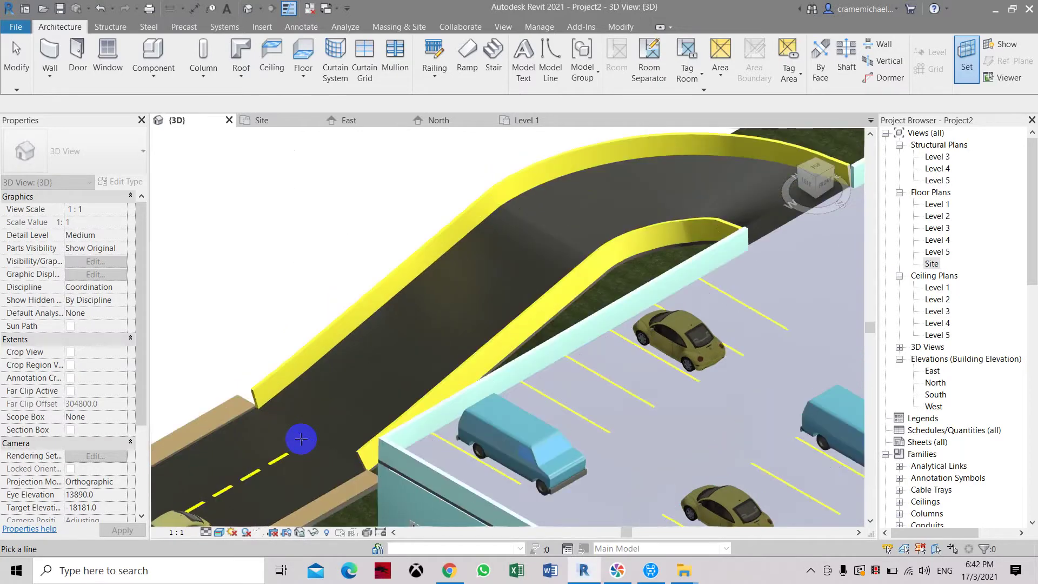
pyautogui.click(1019, 76)
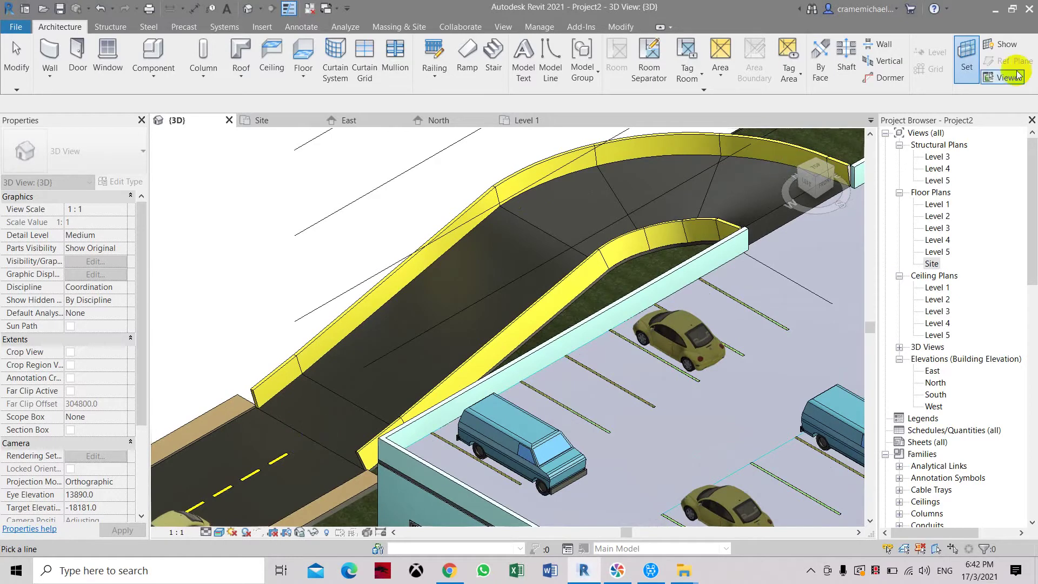
# Make the ramp floor the work plane by picking its plane.
pyautogui.click(967, 46)
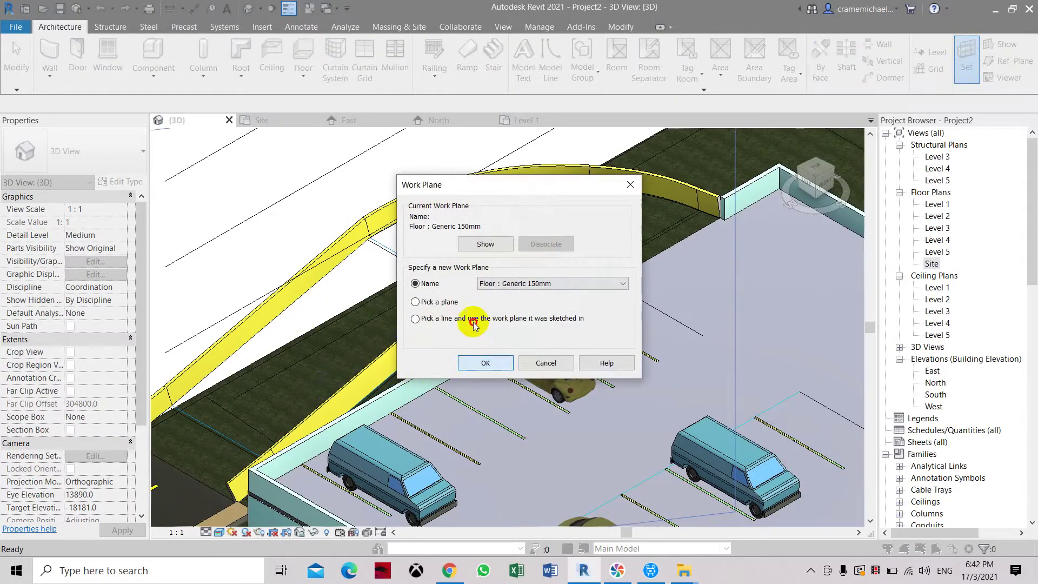
pyautogui.click(485, 363)
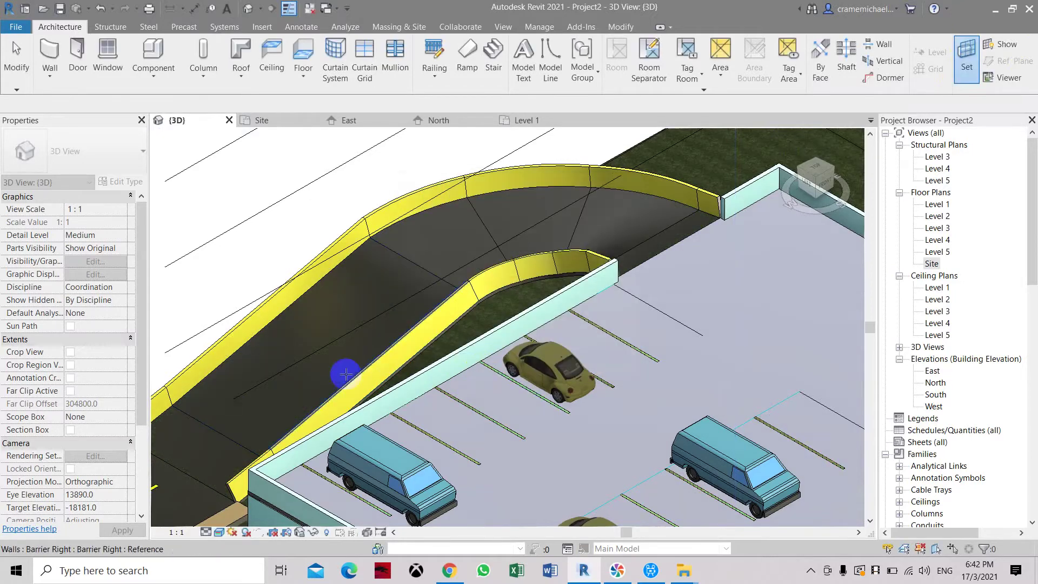
pyautogui.click(204, 447)
# Reframe over the ramp and choose the Site floor plan in the Project Browser.
pyautogui.moveTo(204, 447); pyautogui.dragTo(404, 336, button='middle')
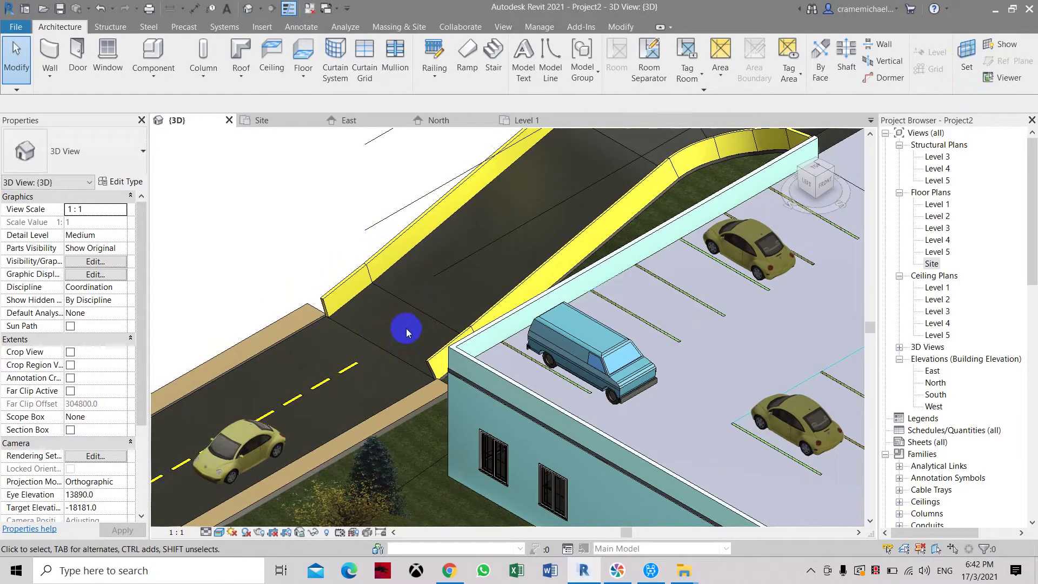
pyautogui.rightClick(937, 241)
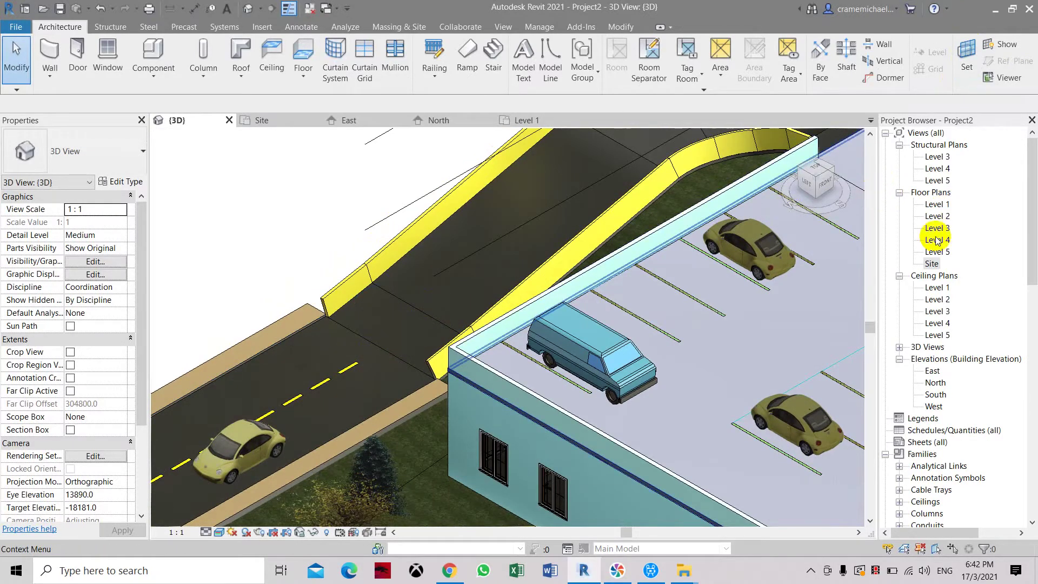
pyautogui.click(933, 263)
# Open the Site plan, zoom to the straight road, and start then cancel a model line at its edge.
pyautogui.doubleClick(932, 263)
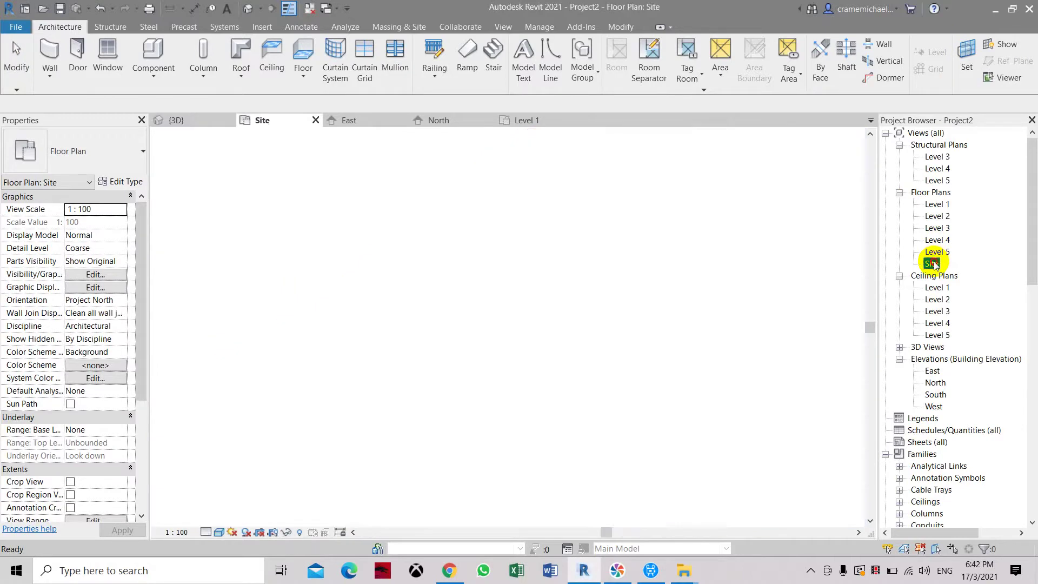
pyautogui.click(544, 57)
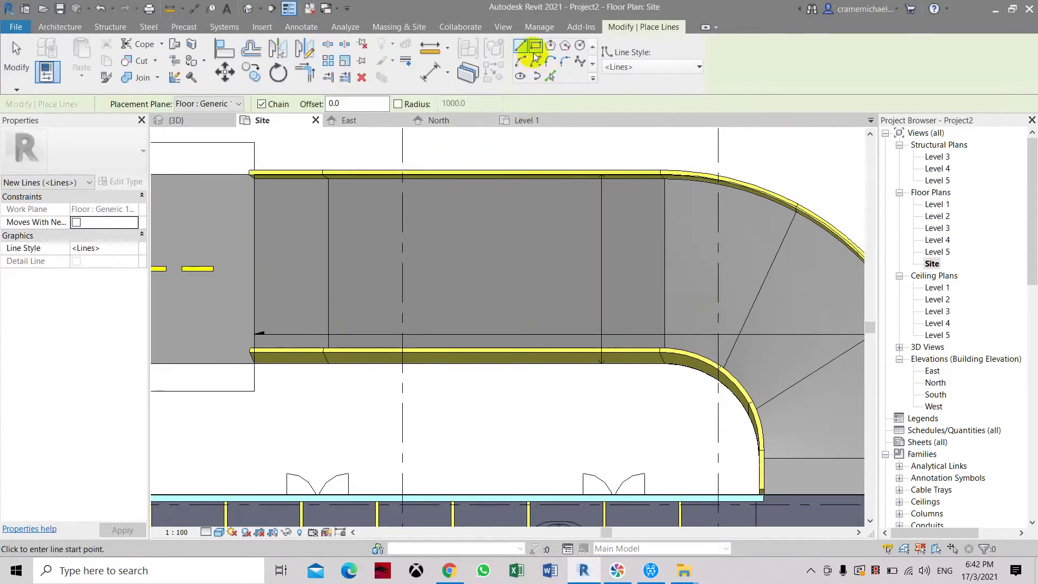
pyautogui.moveTo(406, 274); pyautogui.dragTo(557, 292, button='middle')
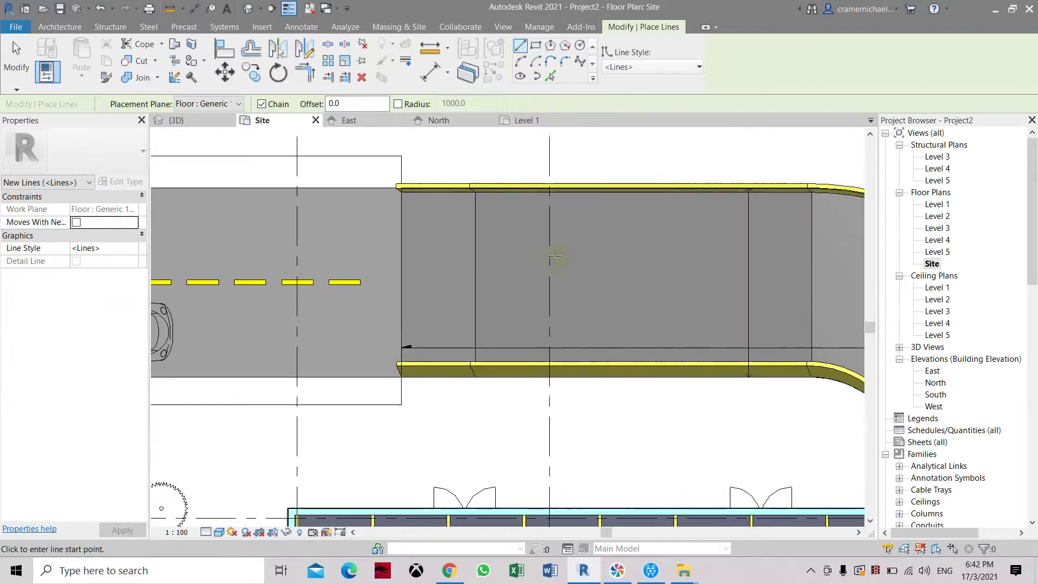
pyautogui.scroll(2, 550, 151)
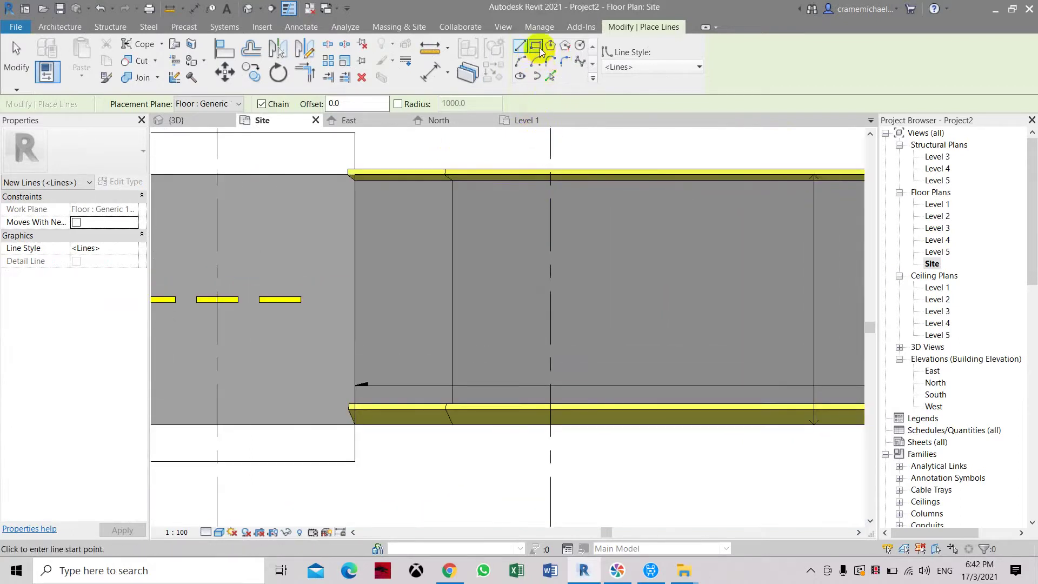
pyautogui.click(357, 299)
pyautogui.scroll(2, 456, 300)
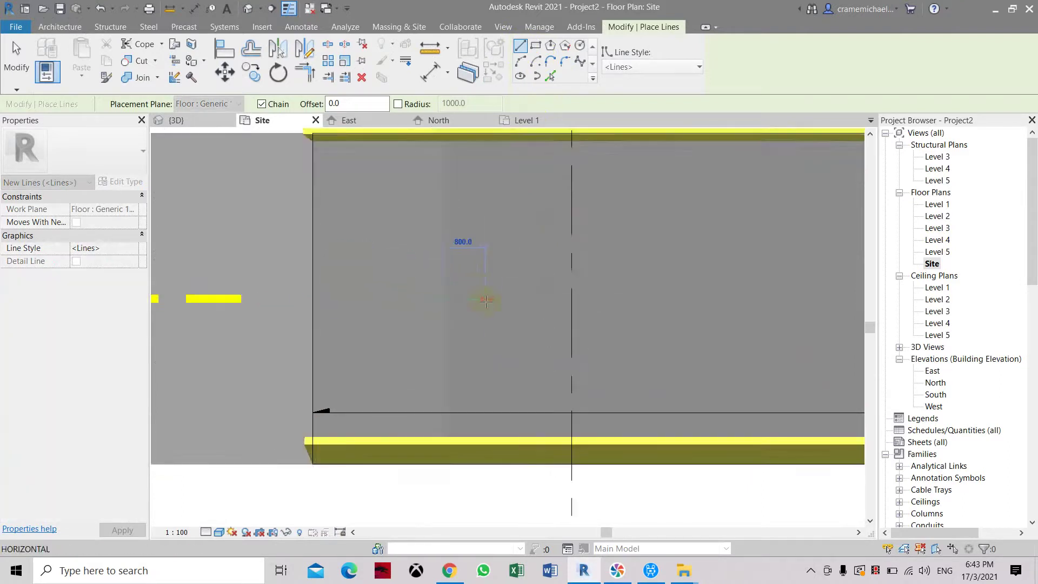
pyautogui.press('Escape')
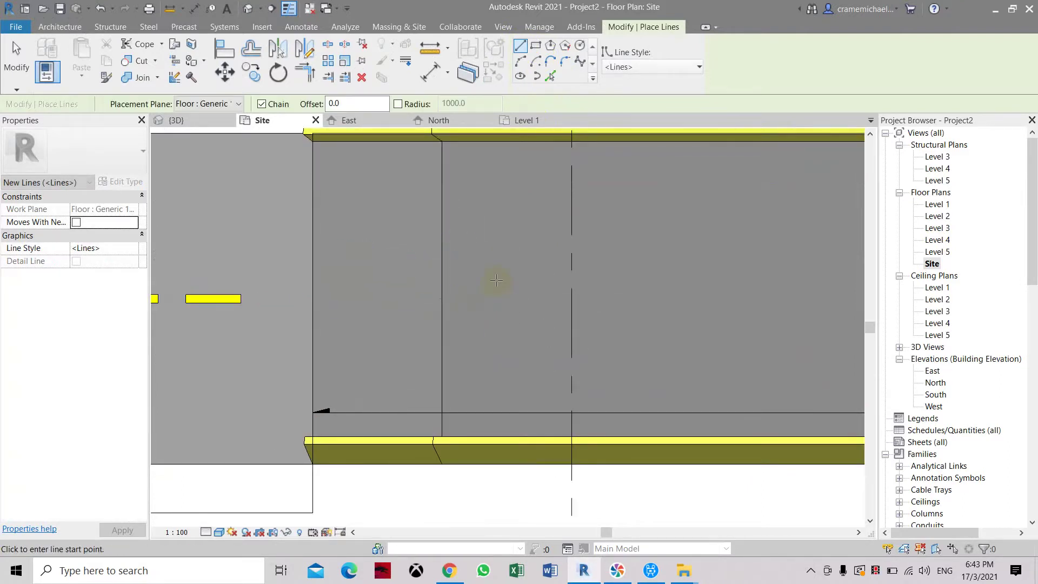
pyautogui.scroll(-1, 493, 283)
# Set the work plane by picking the road floor with Pick a plane.
pyautogui.click(60, 26)
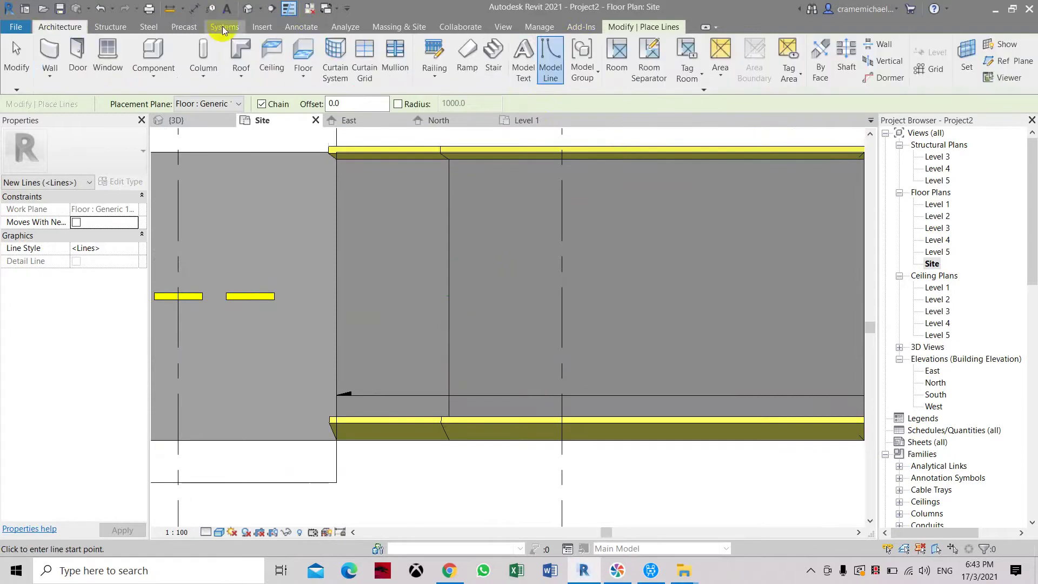
pyautogui.click(967, 59)
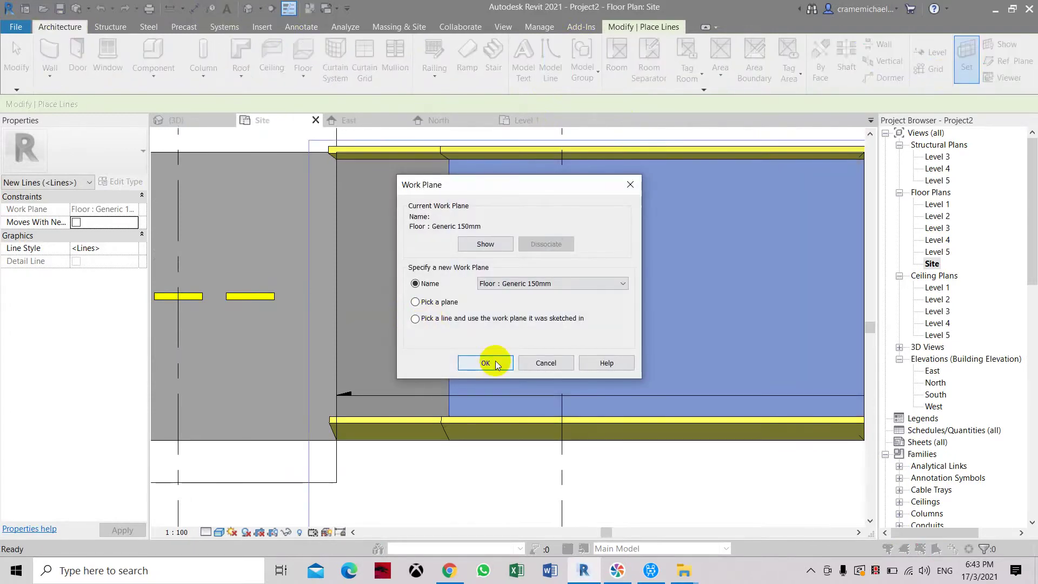
pyautogui.click(439, 302)
pyautogui.click(485, 363)
pyautogui.click(417, 336)
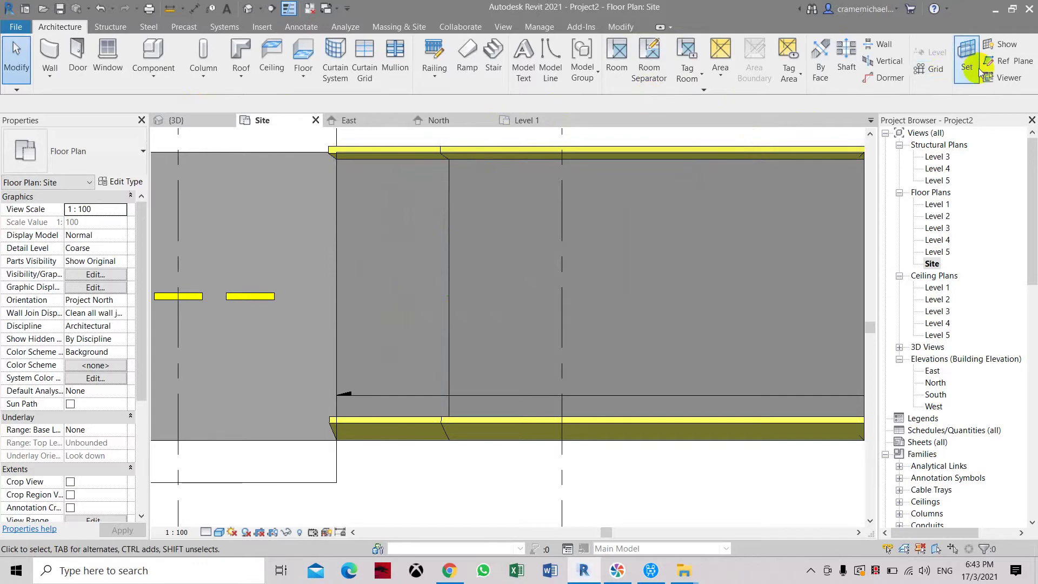
# Confirm Floor : Generic 150mm as the current work plane and clear the model line selection.
pyautogui.click(967, 61)
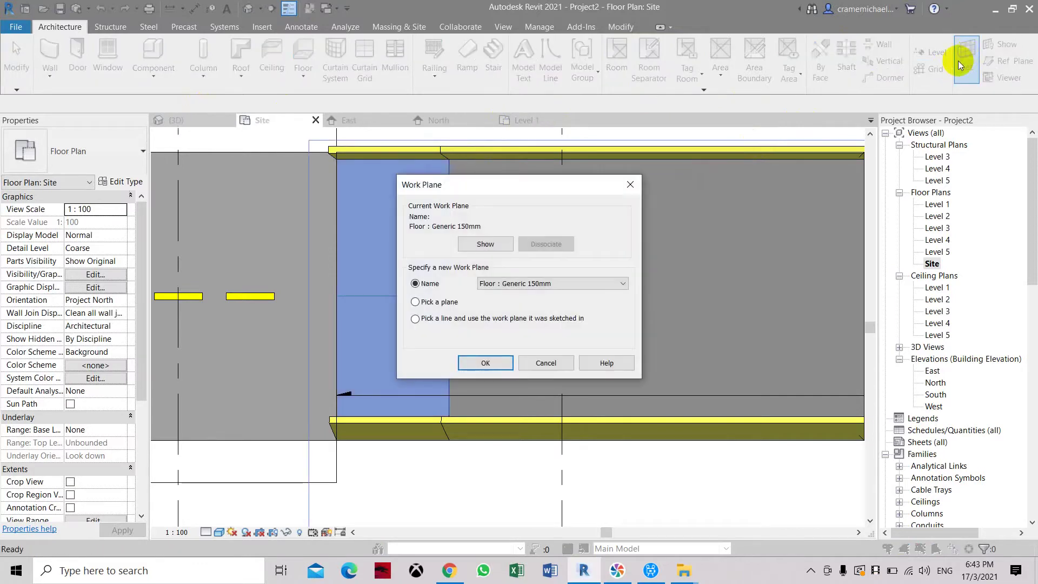
pyautogui.click(485, 362)
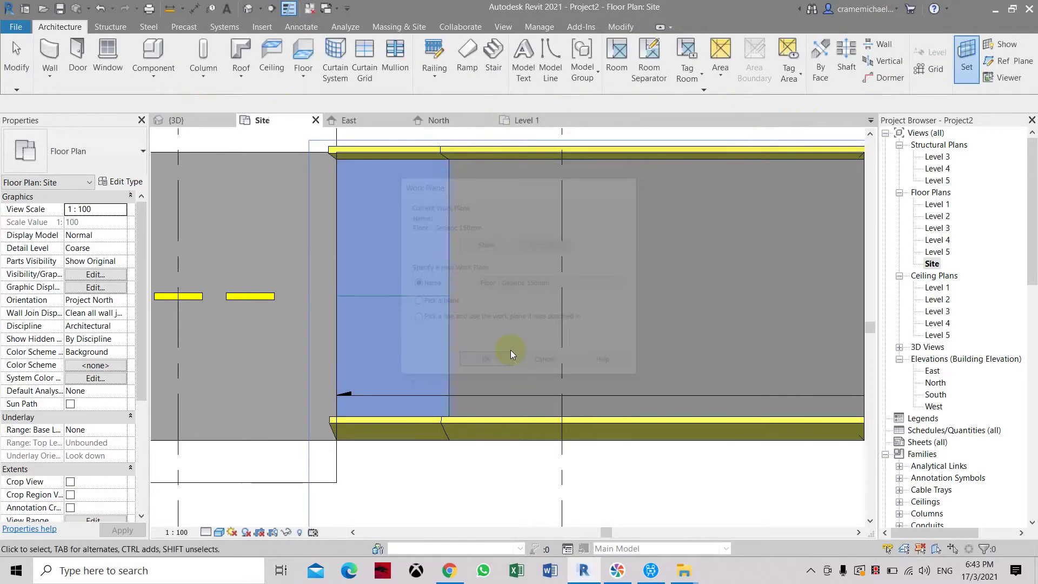
pyautogui.moveTo(308, 273); pyautogui.dragTo(521, 326)
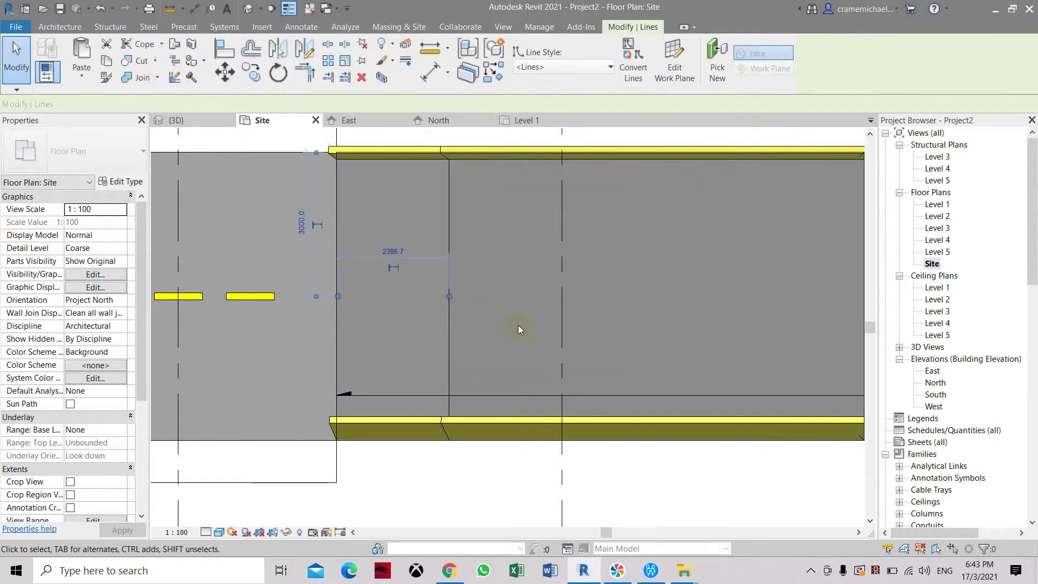
pyautogui.press('Escape')
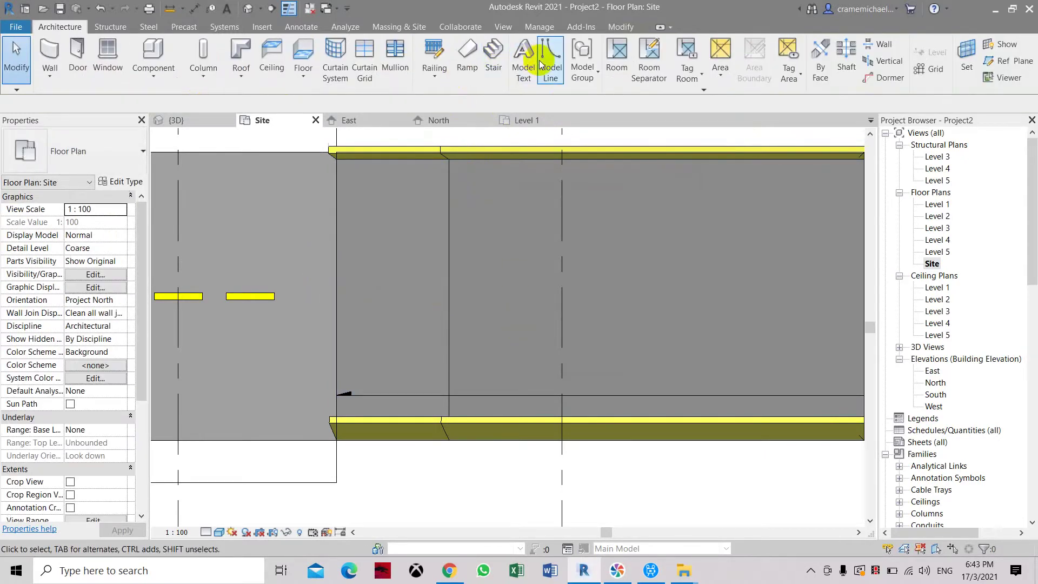
# Draw a model line along the road's centreline.
pyautogui.click(550, 59)
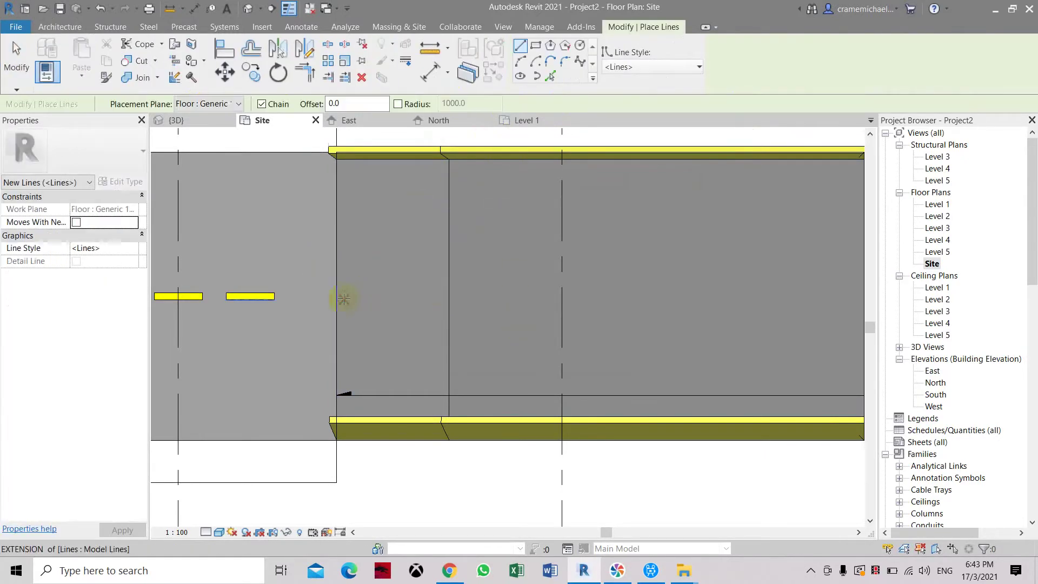
pyautogui.click(336, 296)
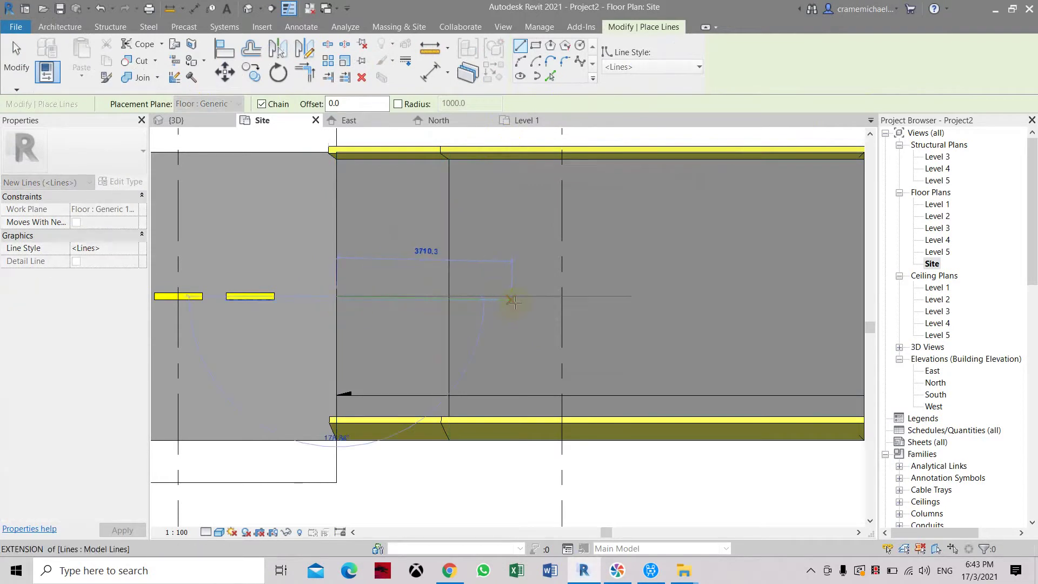
pyautogui.click(449, 297)
pyautogui.press('Escape')
pyautogui.press('Escape')
pyautogui.scroll(1, 384, 332)
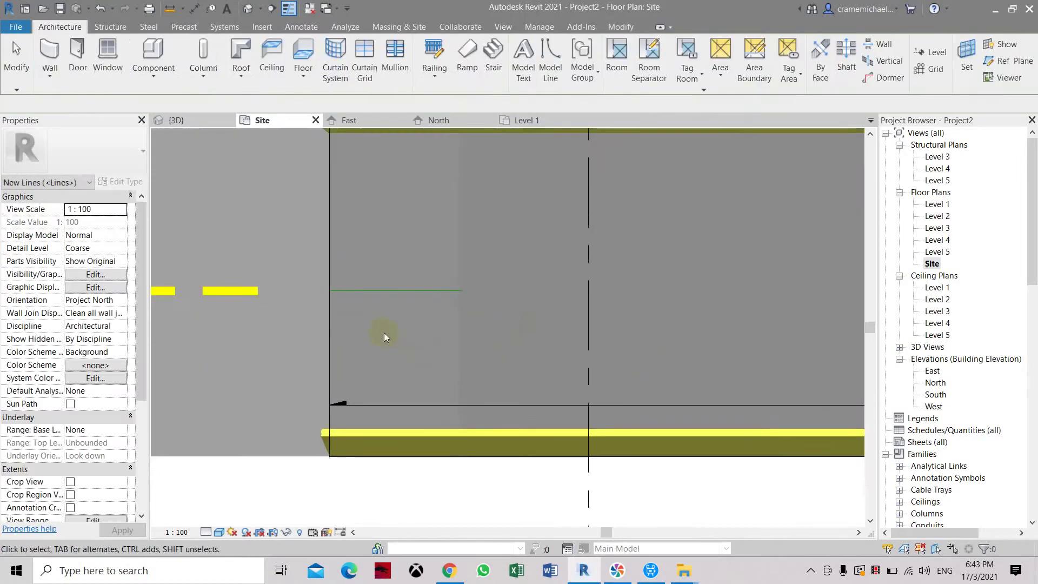
pyautogui.press('Escape')
pyautogui.scroll(2, 384, 324)
pyautogui.scroll(-1, 507, 168)
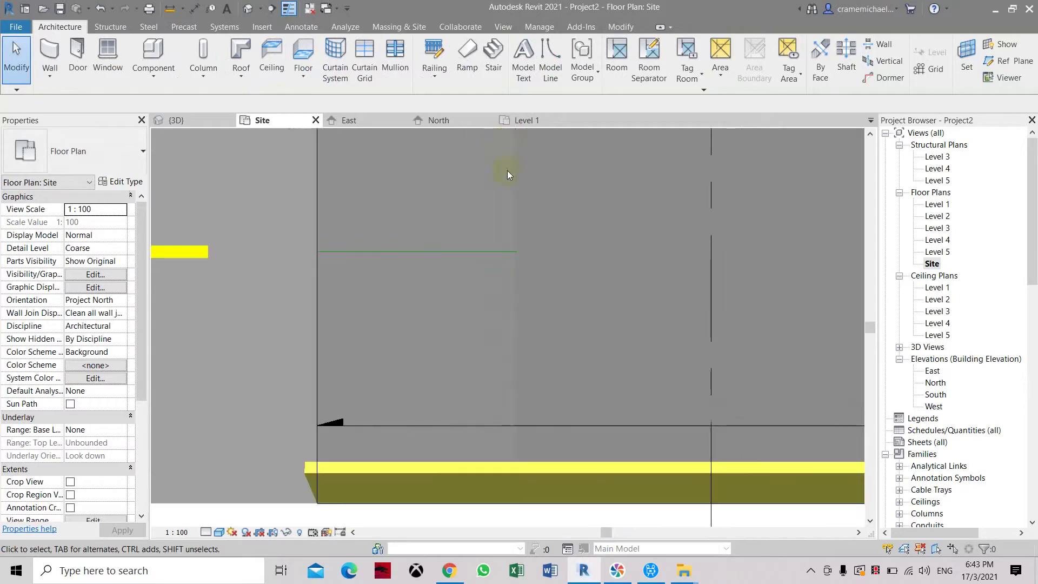
# Draw a 1000 × 150 rectangle of model lines just above the centreline.
pyautogui.click(551, 60)
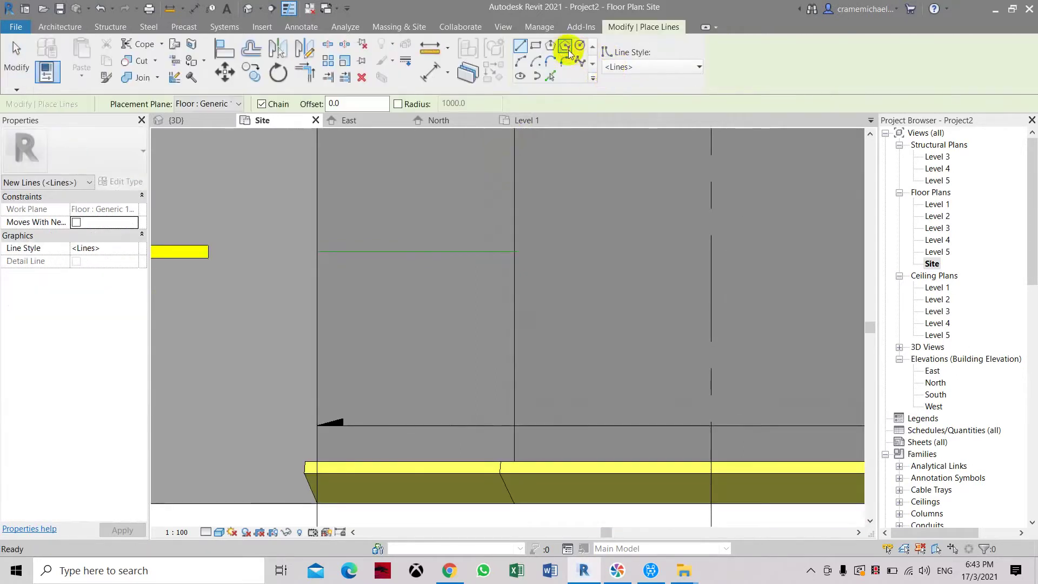
pyautogui.click(536, 46)
pyautogui.click(367, 224)
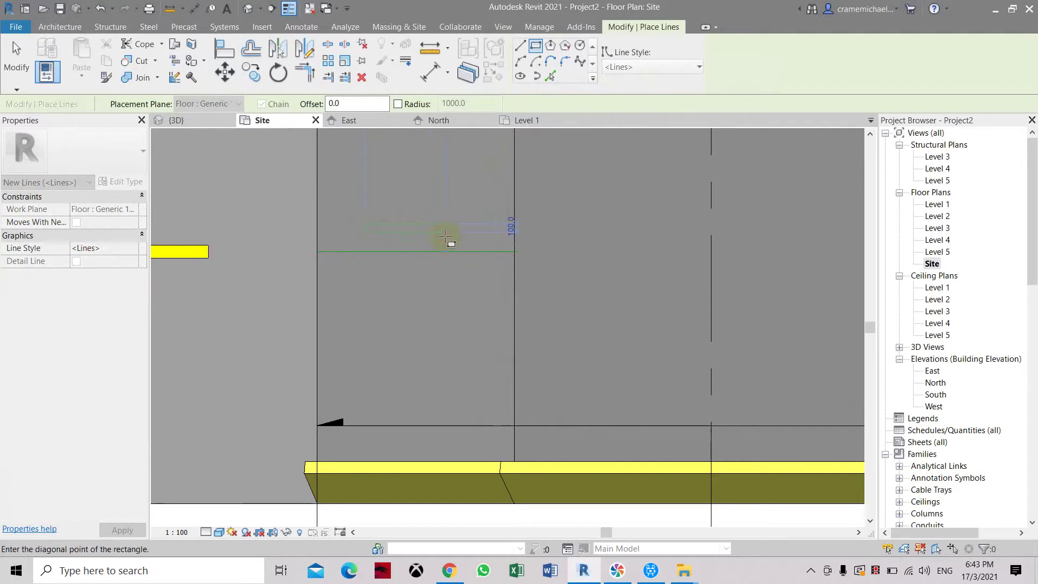
pyautogui.scroll(-1, 445, 236)
pyautogui.scroll(3, 445, 236)
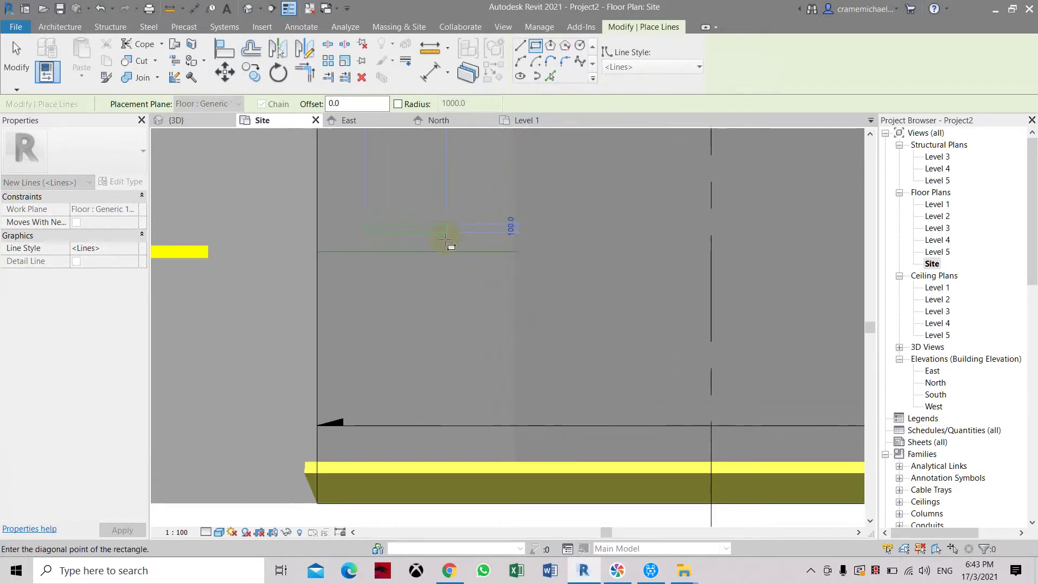
pyautogui.scroll(1, 445, 238)
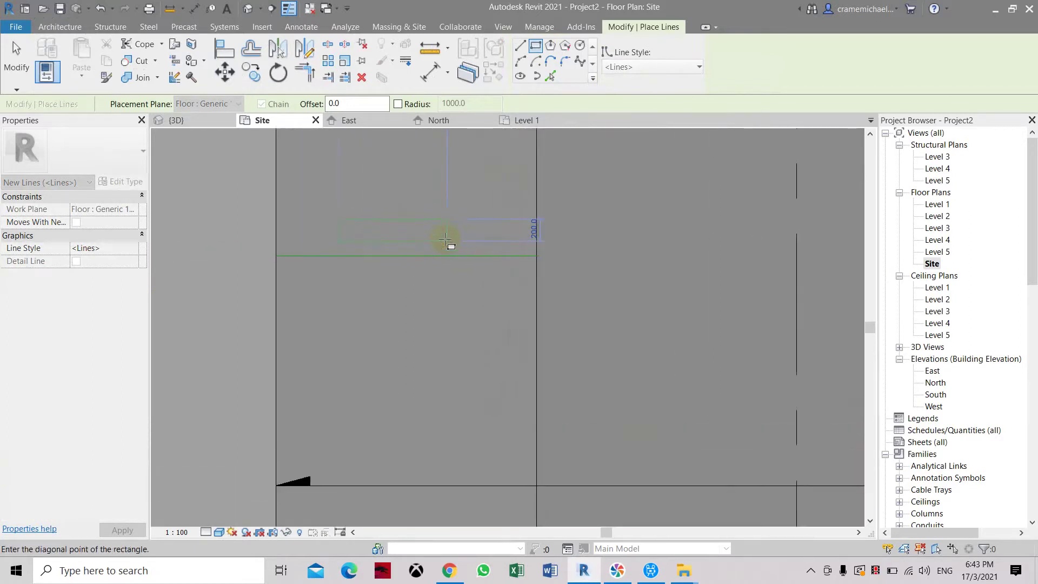
pyautogui.click(448, 240)
pyautogui.click(483, 233)
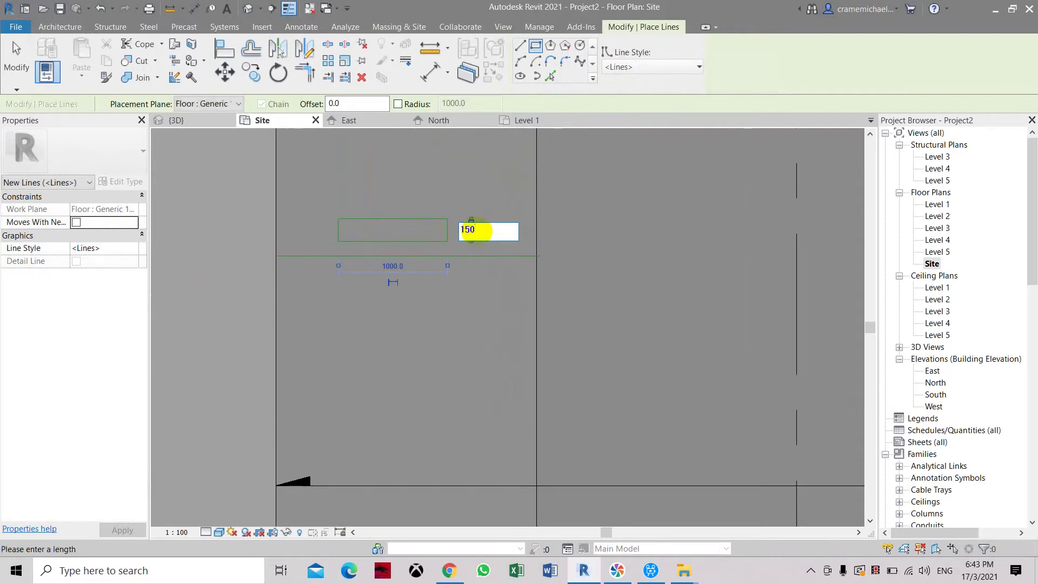
pyautogui.press('Return')
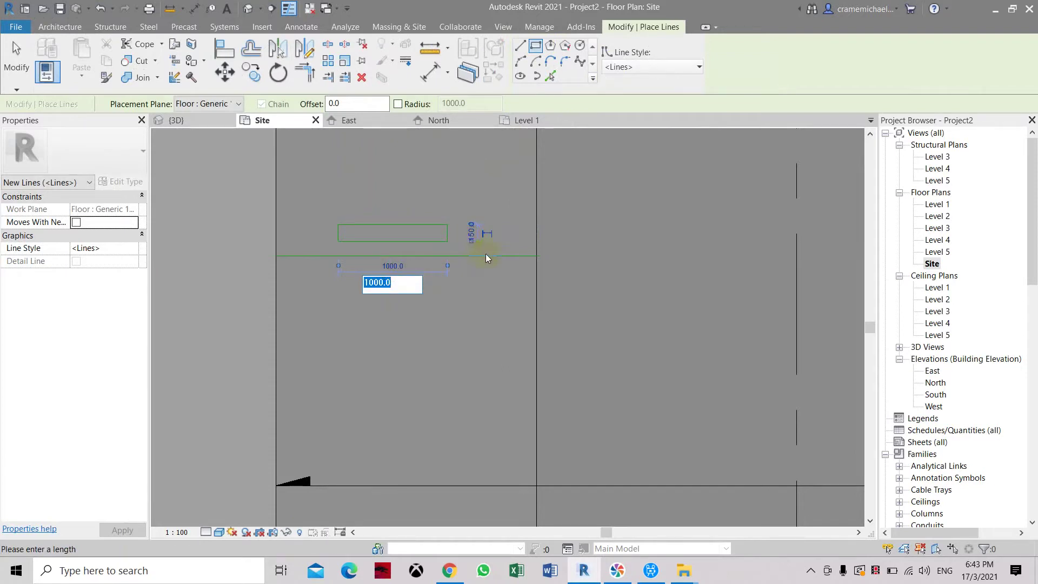
pyautogui.press('Return')
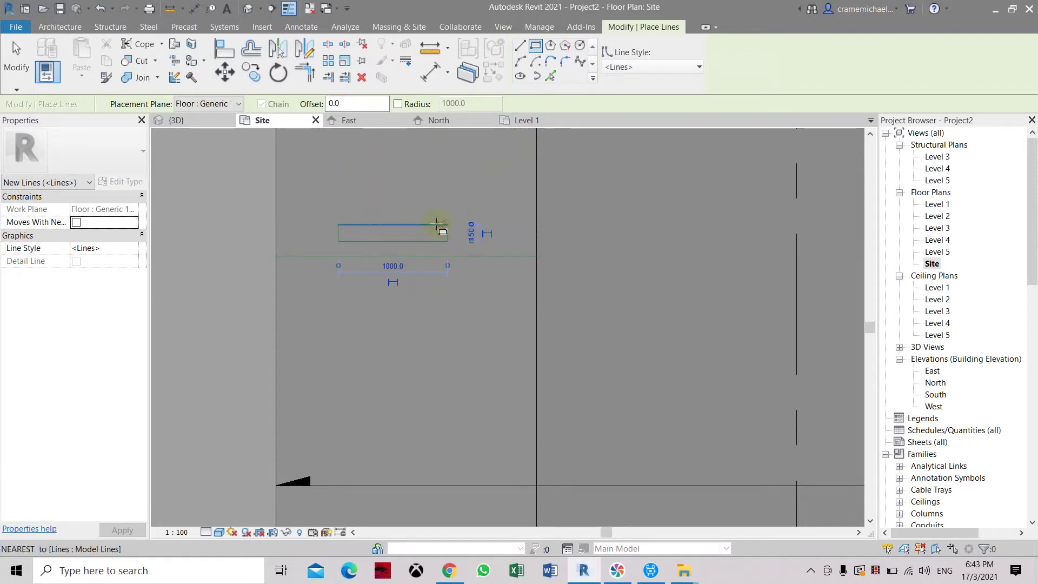
pyautogui.click(341, 210)
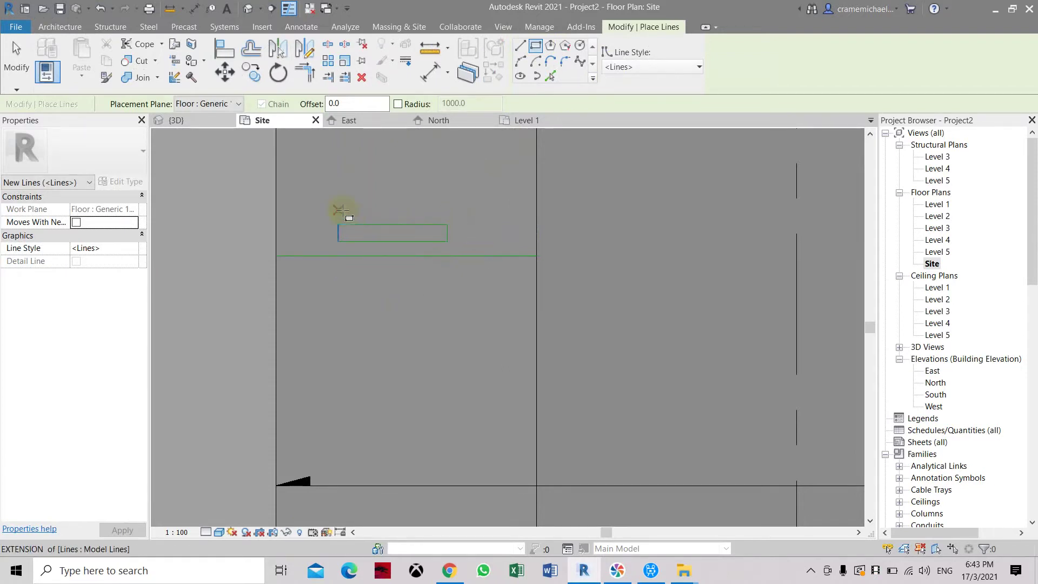
# Move the dash rectangle onto the road centreline and delete the leftover guide line.
pyautogui.click(222, 73)
pyautogui.moveTo(329, 208); pyautogui.dragTo(480, 254)
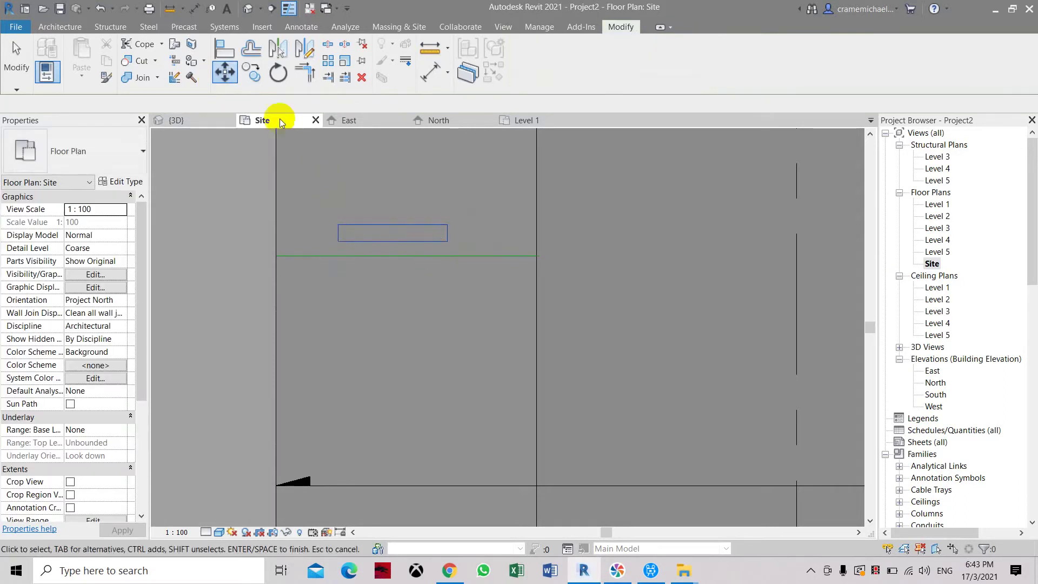
pyautogui.click(251, 73)
pyautogui.scroll(2, 450, 231)
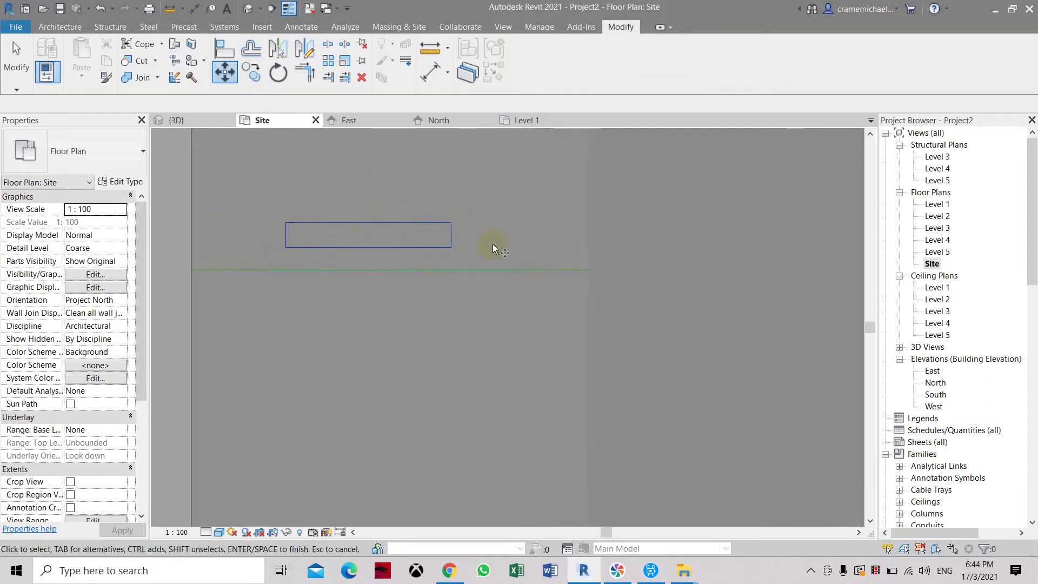
pyautogui.scroll(-2, 492, 244)
pyautogui.scroll(3, 341, 243)
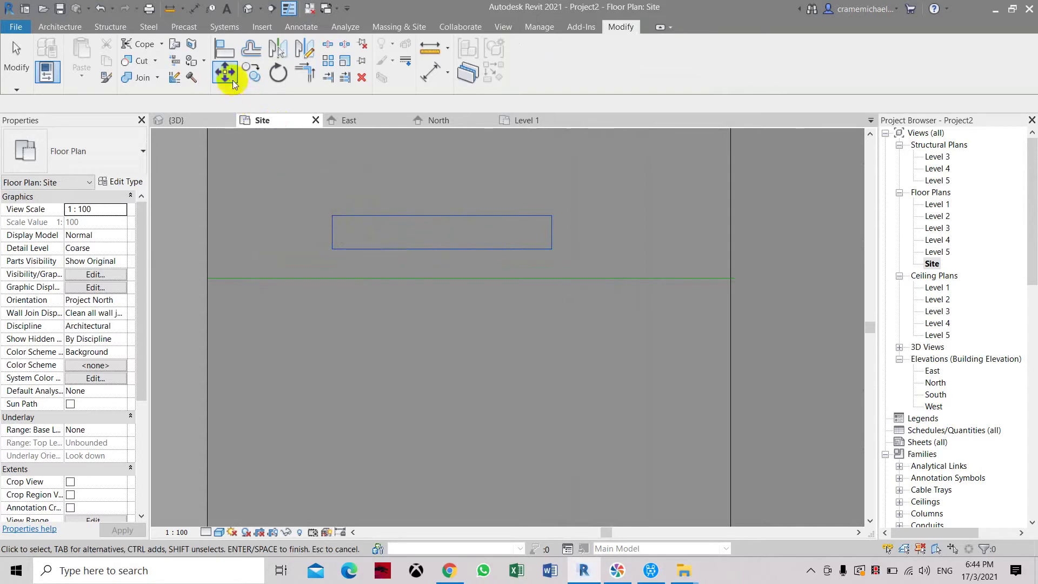
pyautogui.click(225, 71)
pyautogui.click(330, 232)
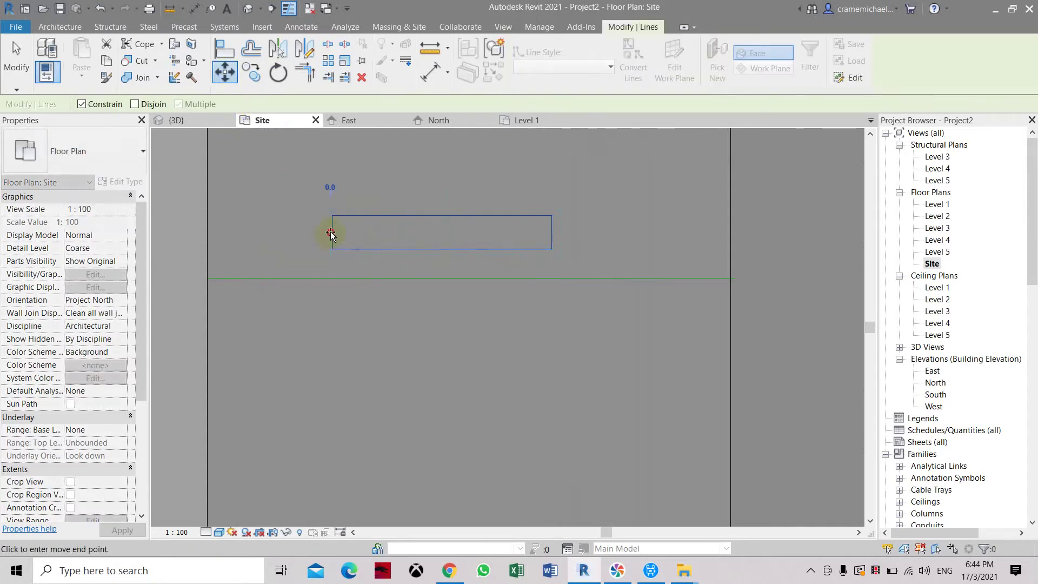
pyautogui.click(333, 278)
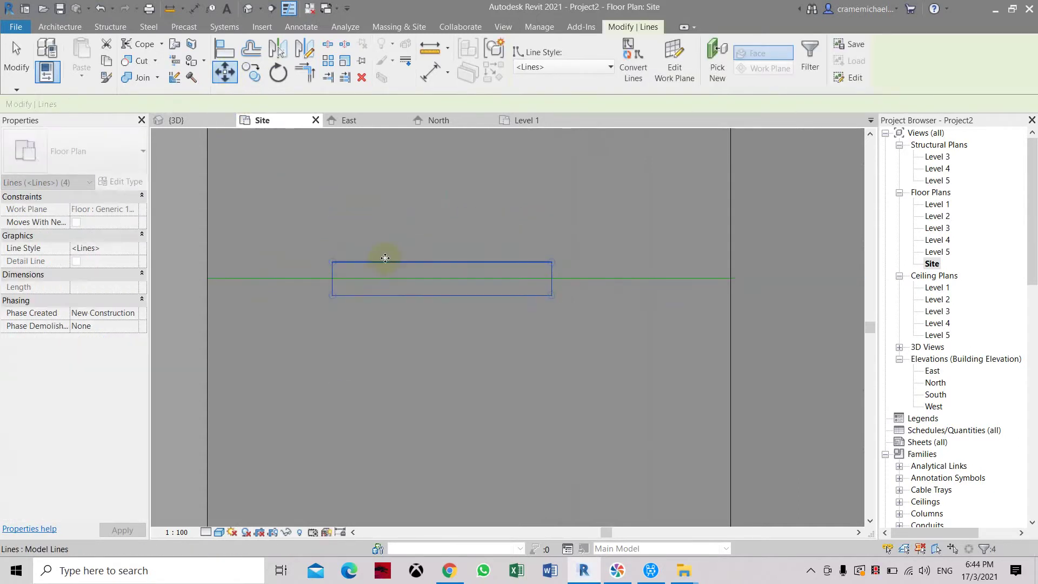
pyautogui.press('Escape')
pyautogui.click(285, 278)
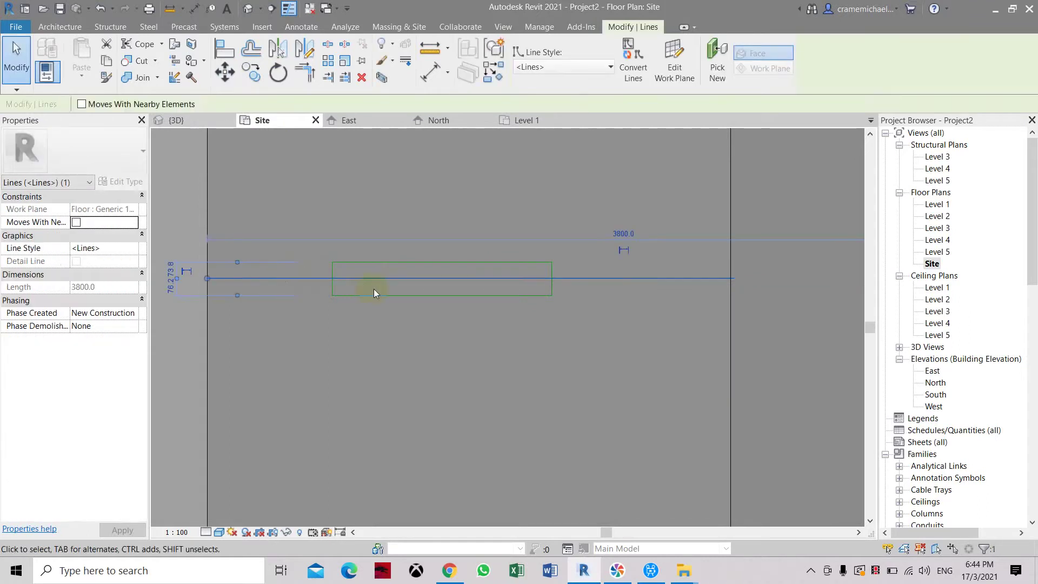
pyautogui.press('Delete')
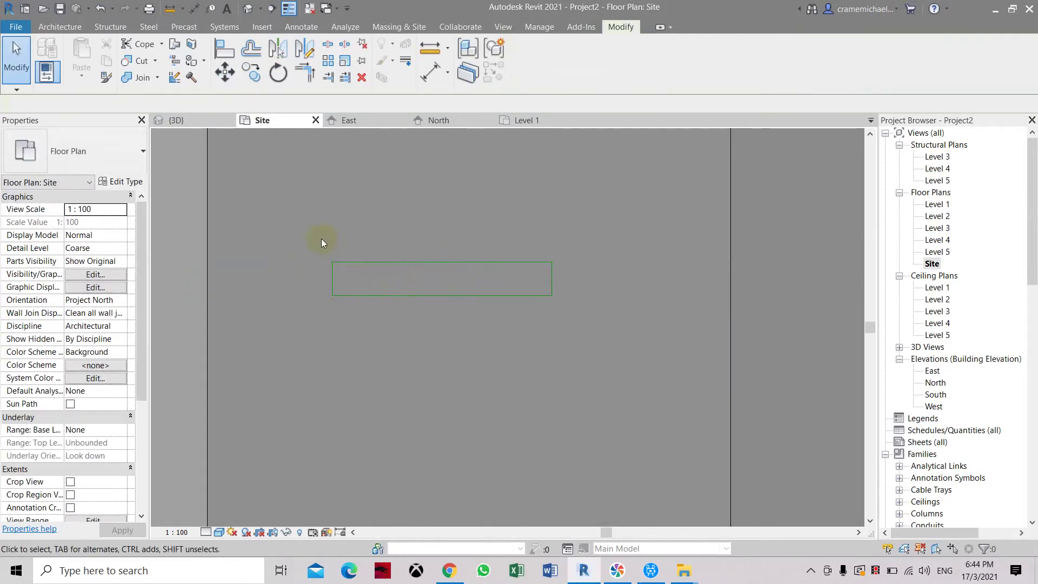
# Shift the rectangle further along the centreline, in line with the existing yellow dashes.
pyautogui.scroll(-2, 371, 249)
pyautogui.moveTo(332, 248); pyautogui.dragTo(498, 302)
pyautogui.click(227, 70)
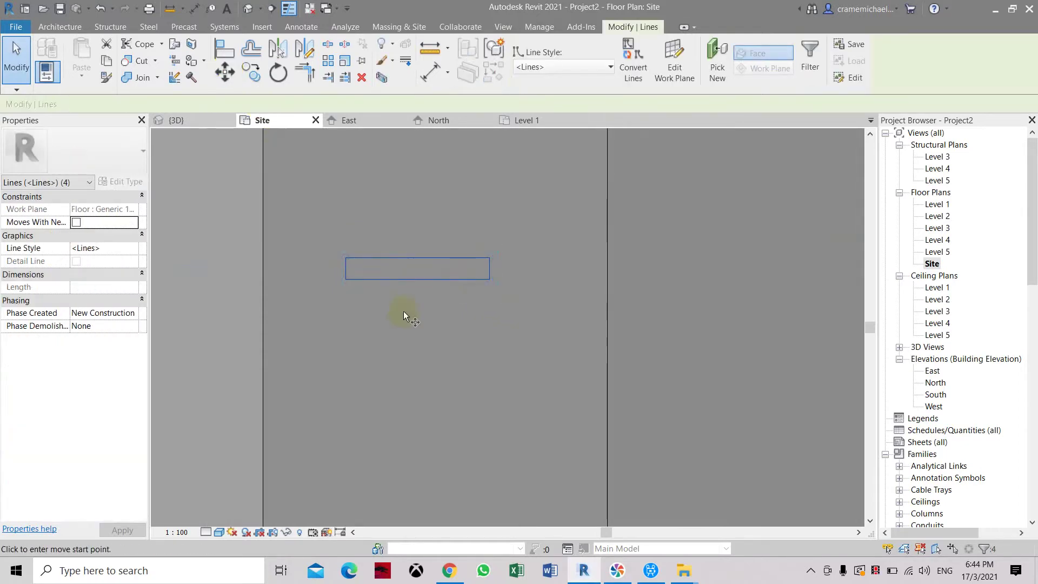
pyautogui.click(404, 300)
pyautogui.click(432, 298)
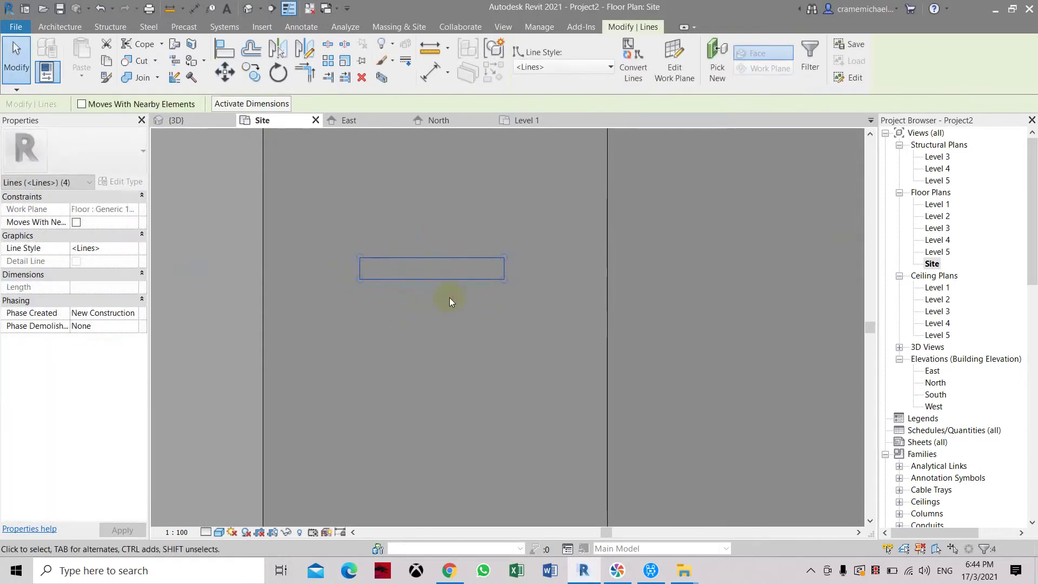
pyautogui.click(591, 280)
pyautogui.scroll(-2, 595, 275)
pyautogui.scroll(-1, 592, 278)
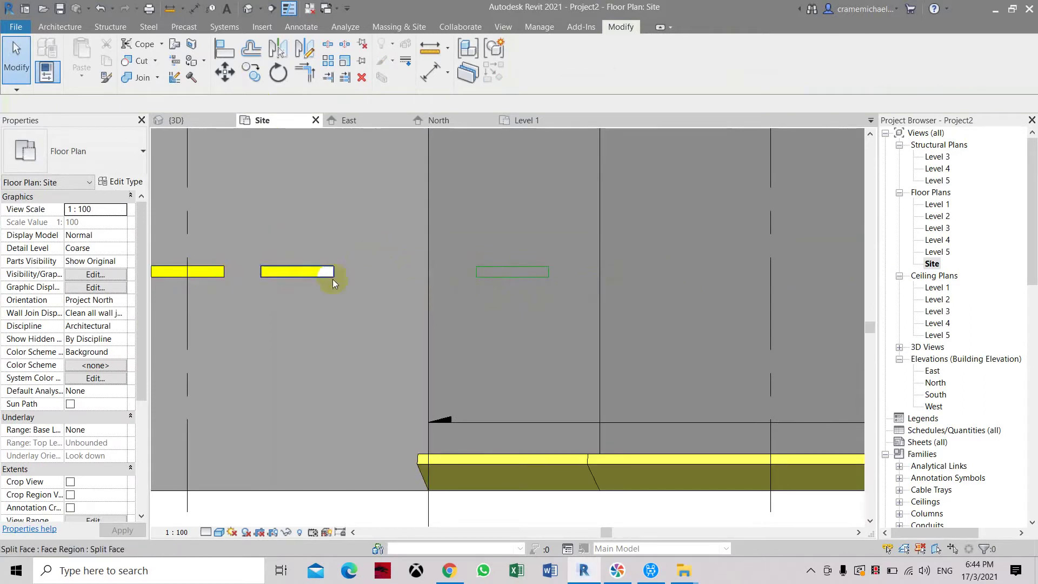
pyautogui.scroll(3, 544, 271)
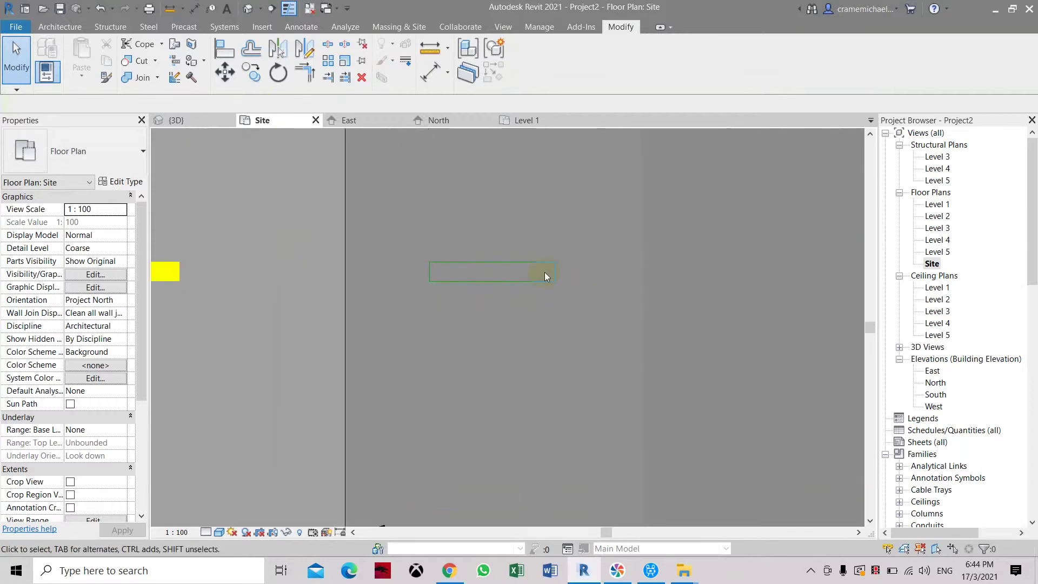
pyautogui.scroll(1, 544, 272)
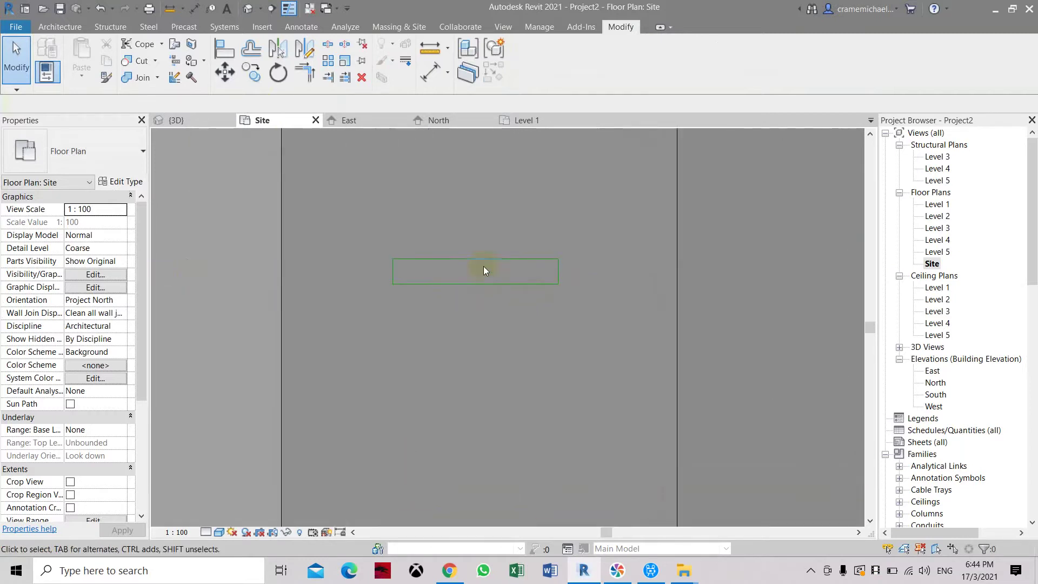
pyautogui.click(190, 44)
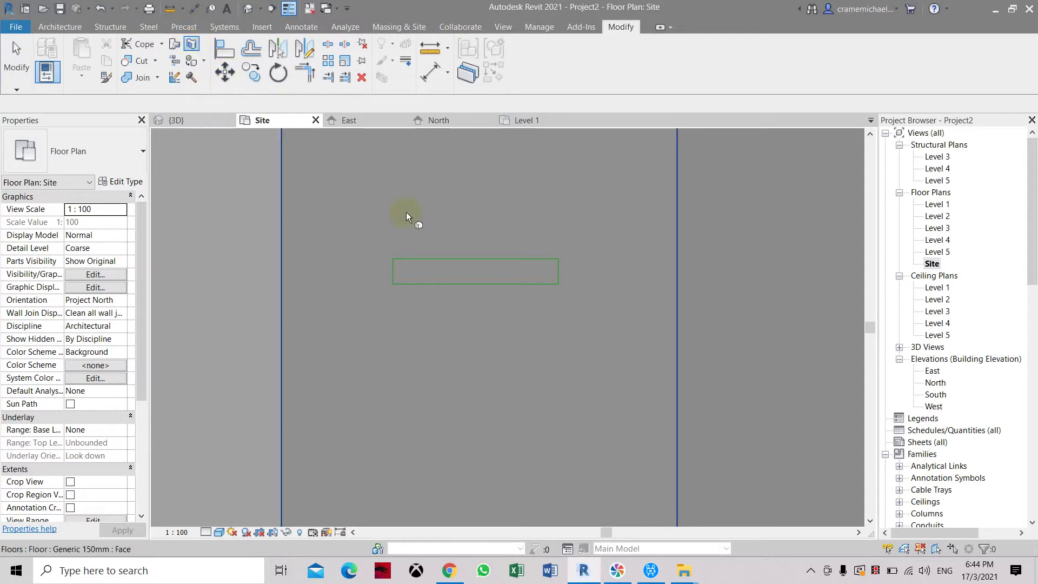
# Split the road floor face with a rectangular boundary around the dash outline.
pyautogui.click(432, 268)
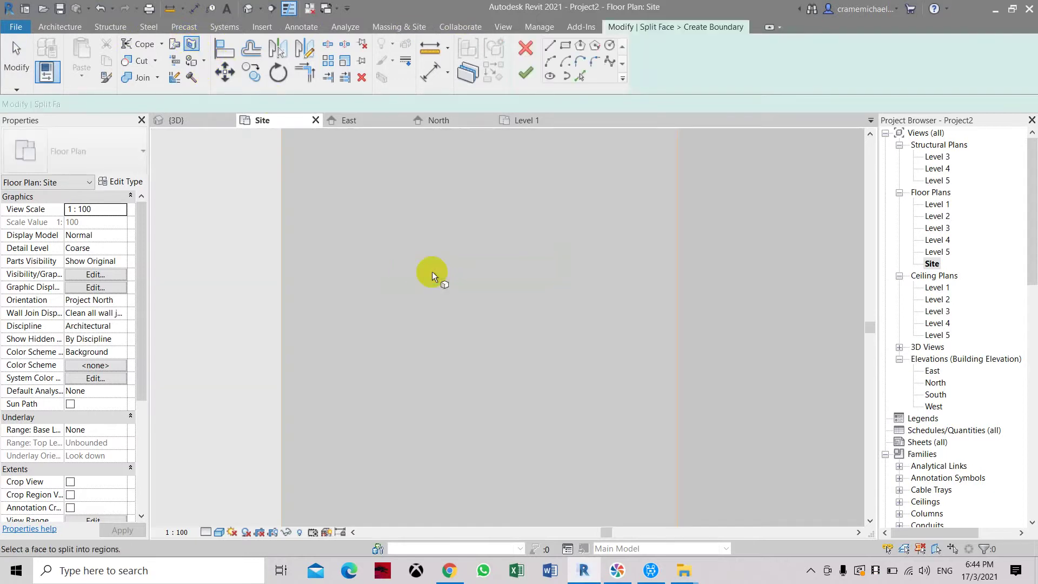
pyautogui.click(566, 47)
pyautogui.click(393, 261)
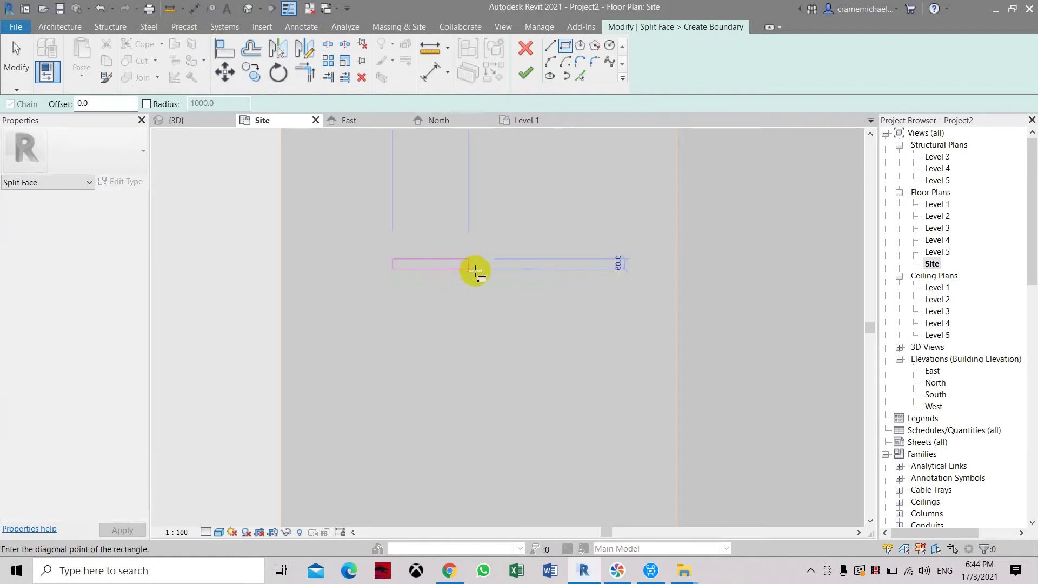
pyautogui.click(559, 284)
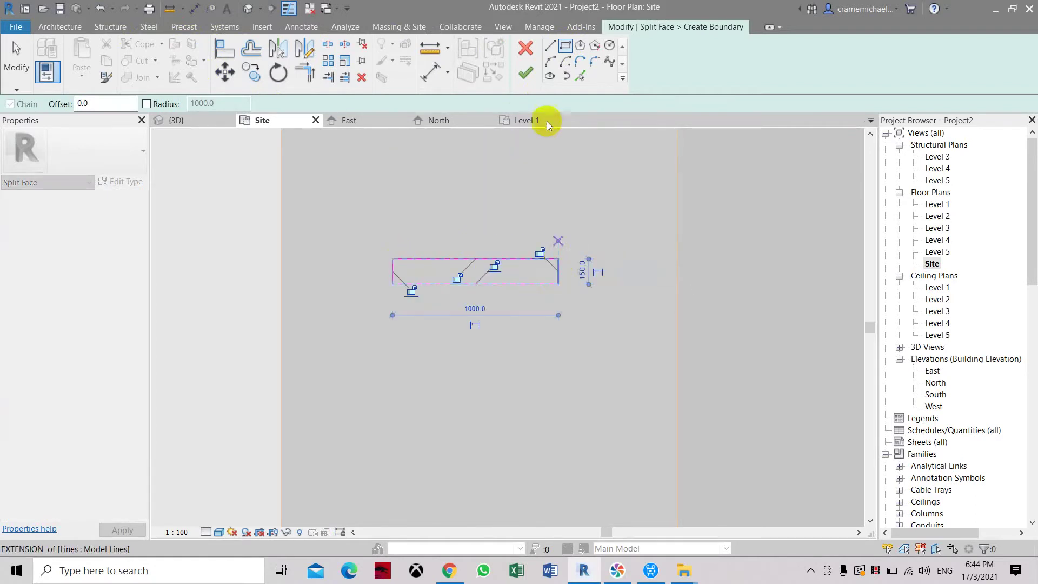
pyautogui.click(524, 76)
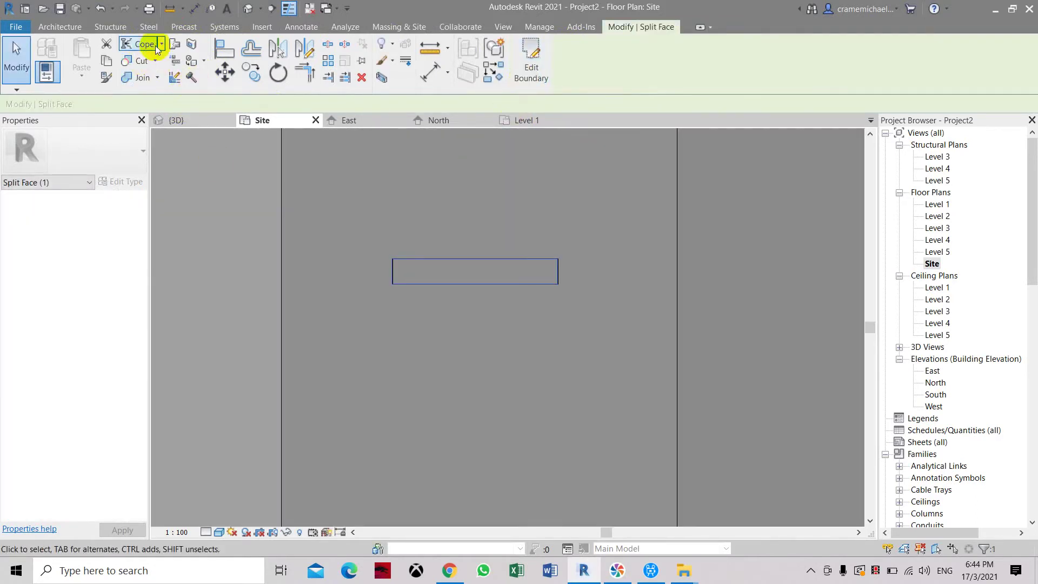
# Paint the split dash region with the Yellow material.
pyautogui.click(203, 61)
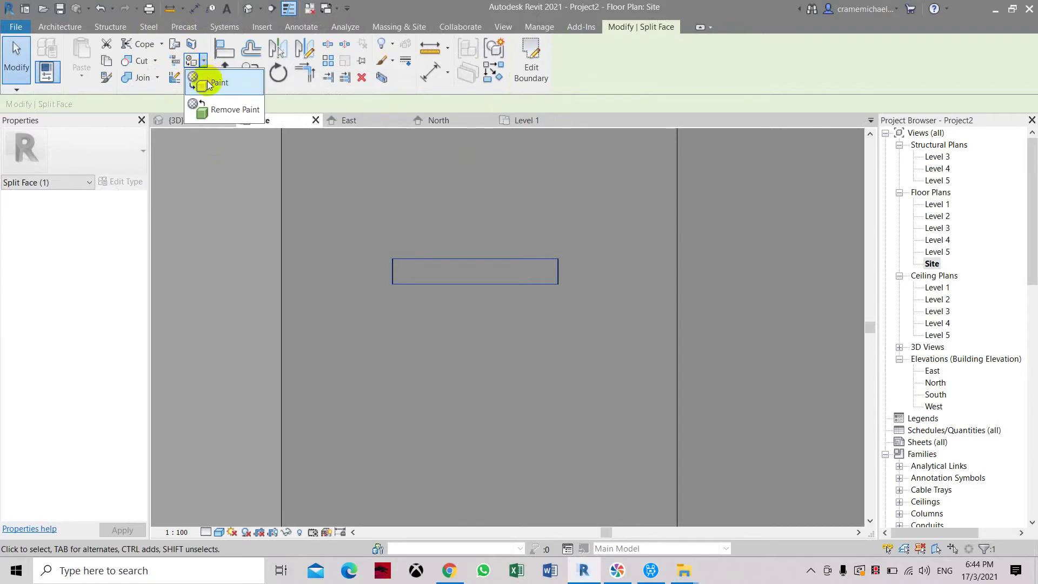
pyautogui.click(208, 83)
pyautogui.click(156, 422)
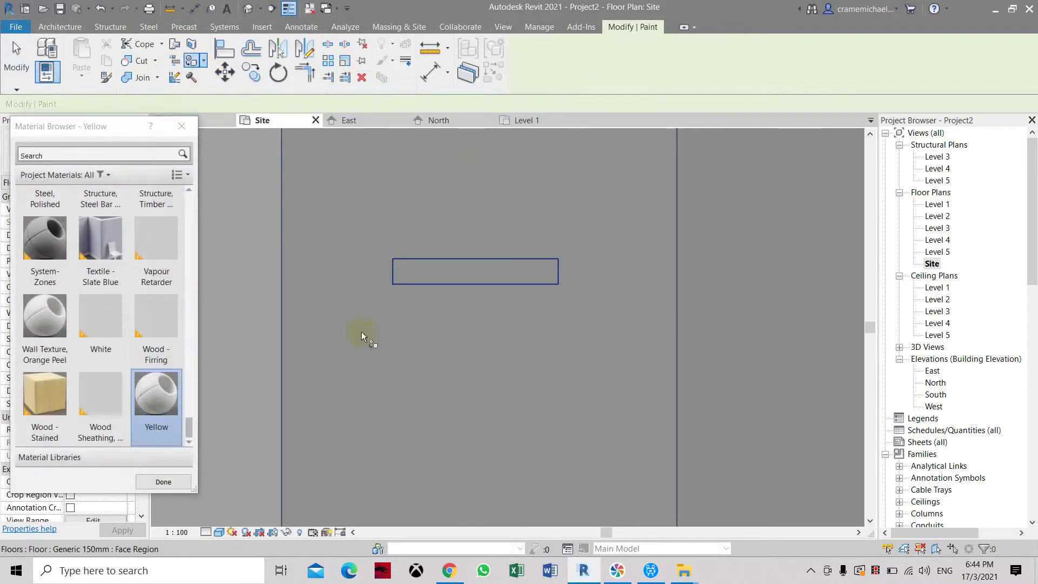
pyautogui.scroll(2, 430, 273)
pyautogui.click(431, 273)
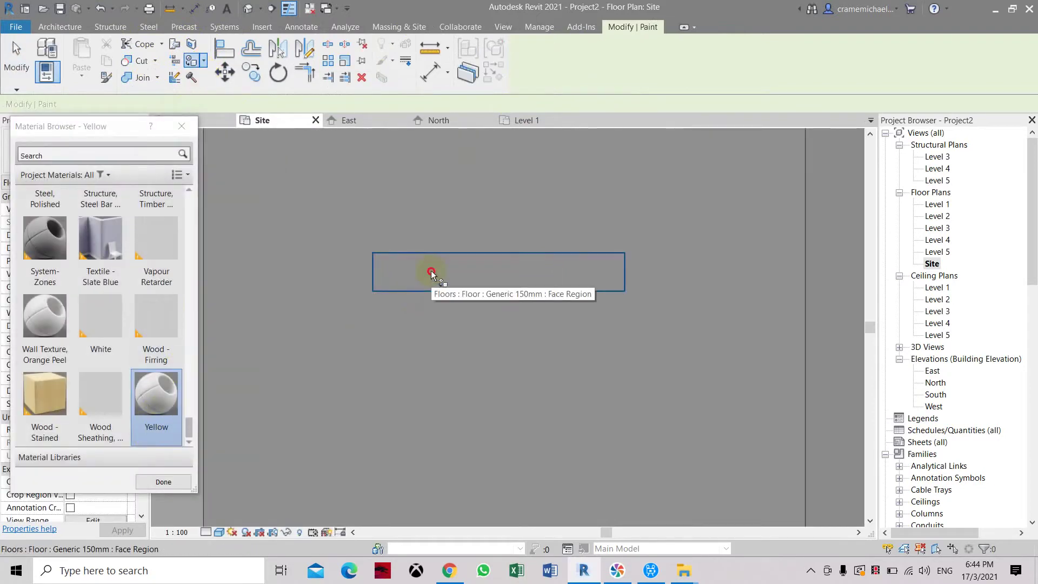
pyautogui.scroll(-5, 431, 273)
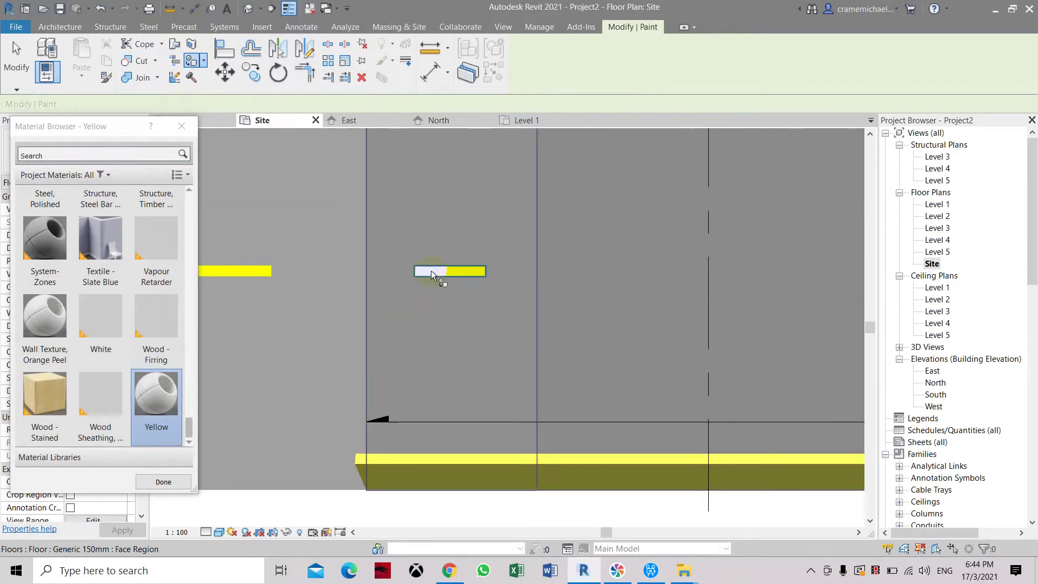
pyautogui.scroll(-1, 561, 273)
pyautogui.moveTo(560, 274); pyautogui.dragTo(451, 285, button='middle')
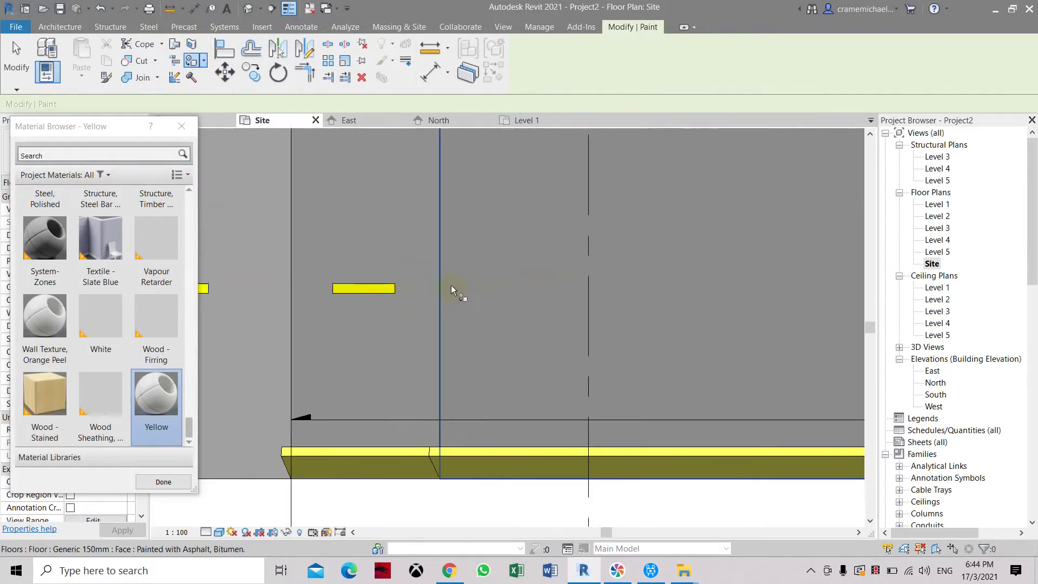
pyautogui.click(181, 126)
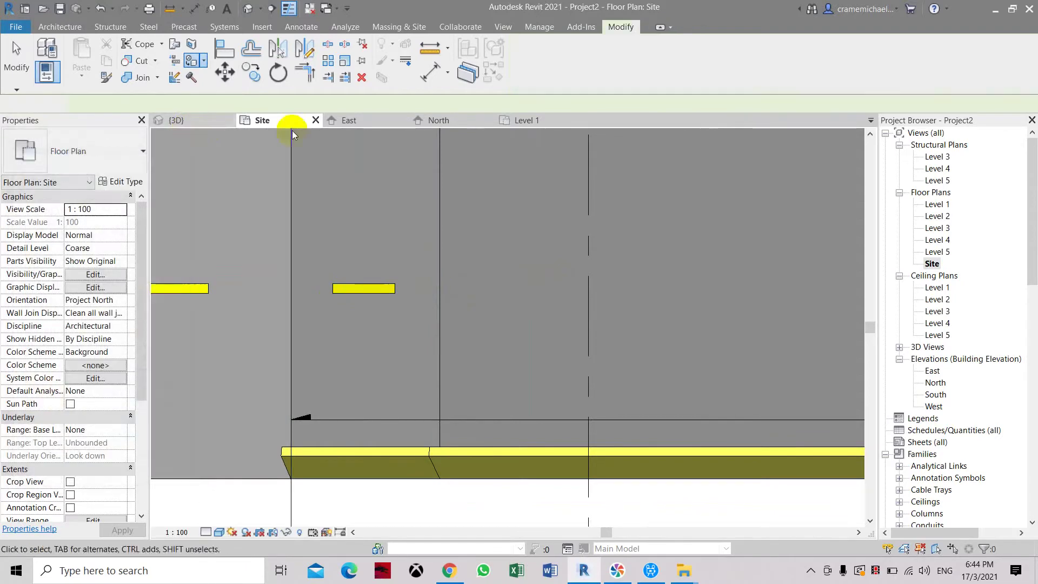
# Pick the road floor as the work plane, confirming Floor : Generic 150mm as current.
pyautogui.click(65, 26)
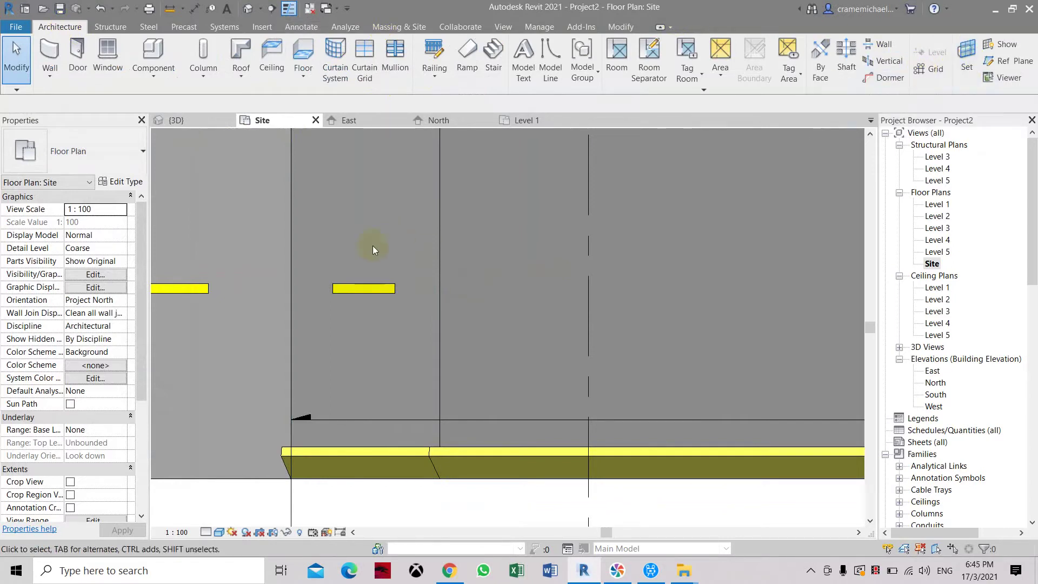
pyautogui.moveTo(693, 281); pyautogui.dragTo(530, 316, button='middle')
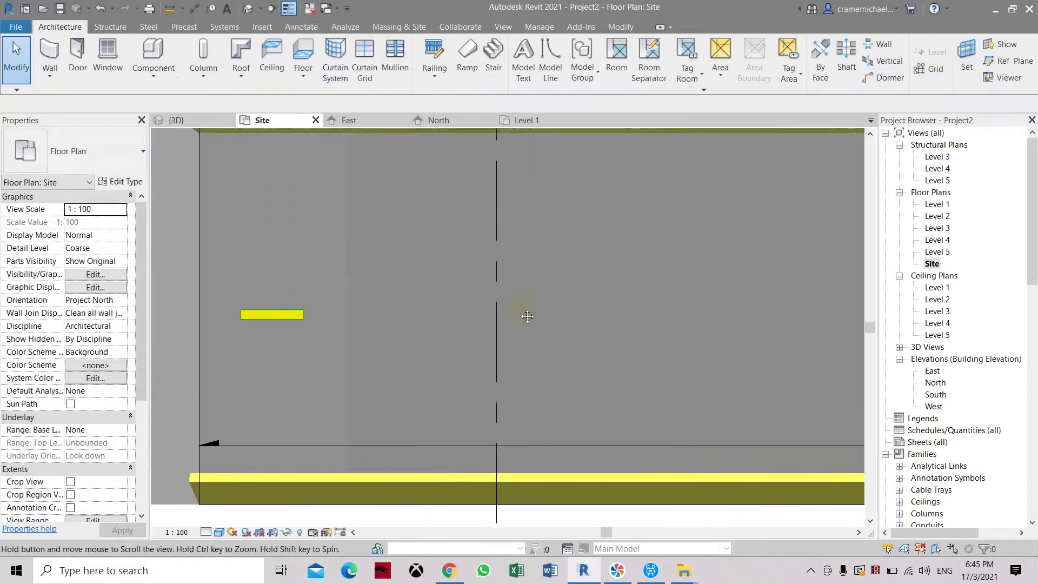
pyautogui.click(965, 60)
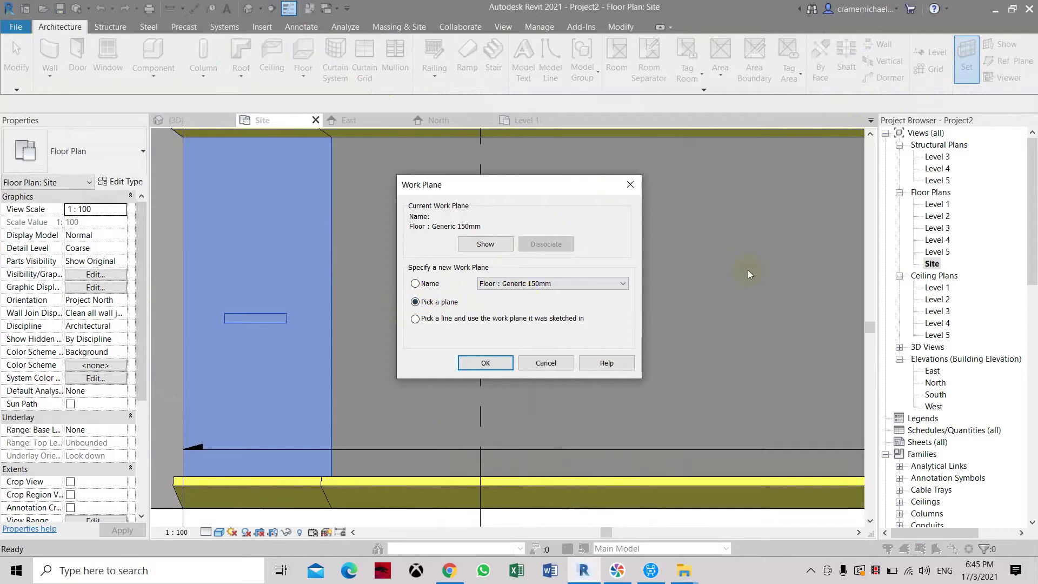
pyautogui.click(486, 363)
pyautogui.click(615, 274)
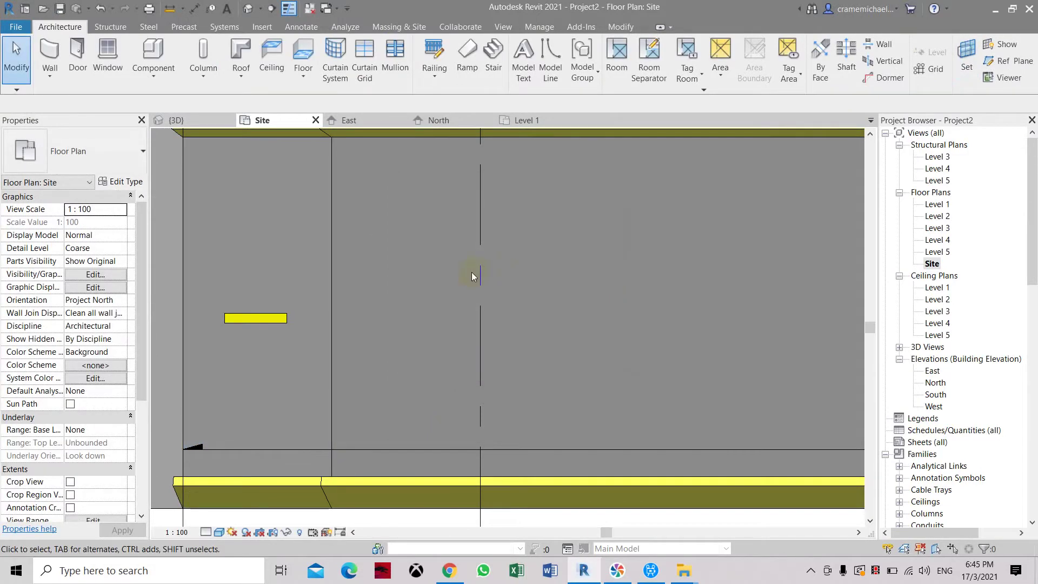
pyautogui.scroll(-2, 470, 274)
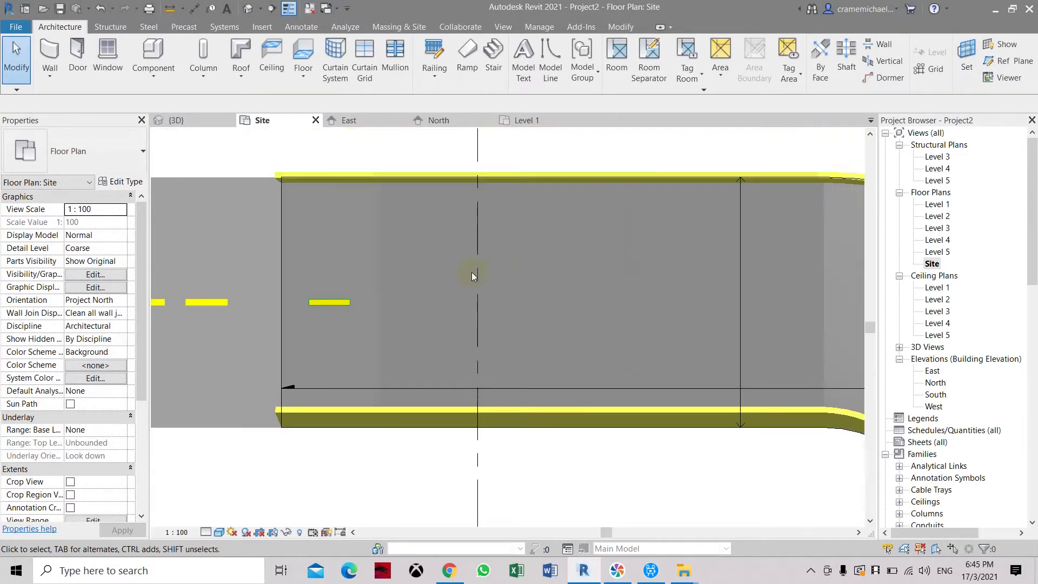
pyautogui.click(966, 54)
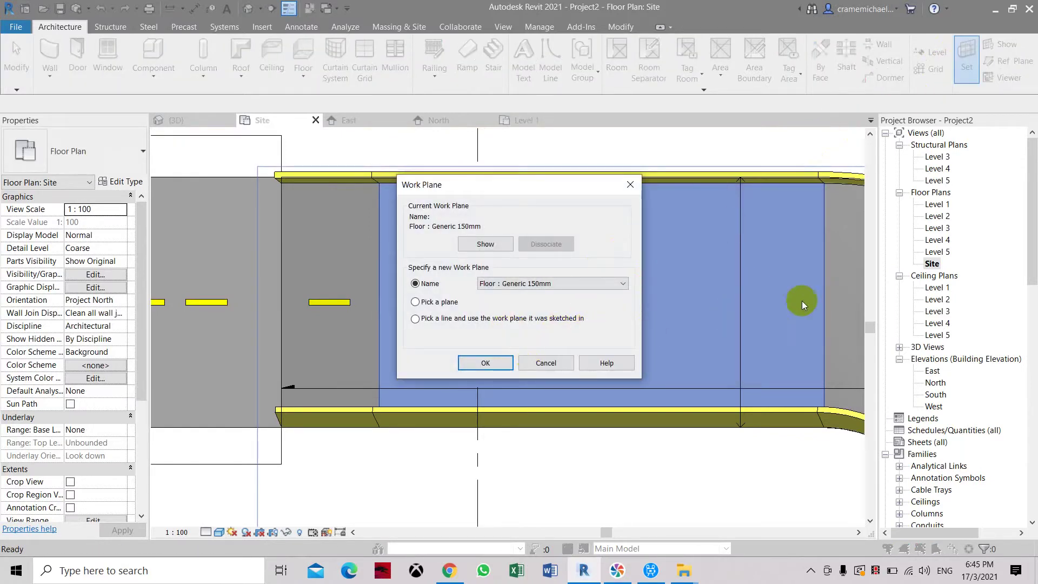
pyautogui.click(507, 363)
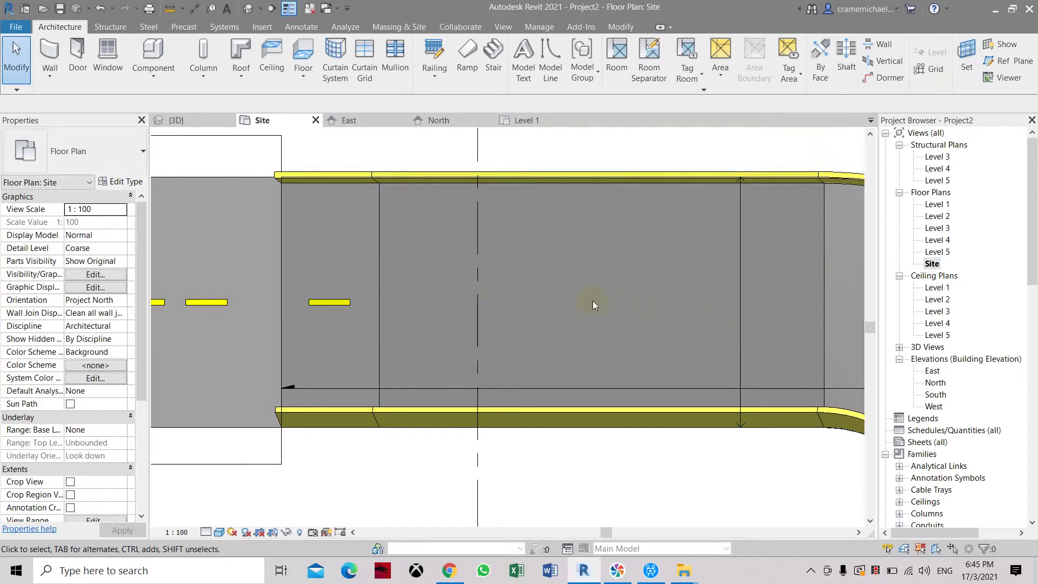
pyautogui.click(967, 54)
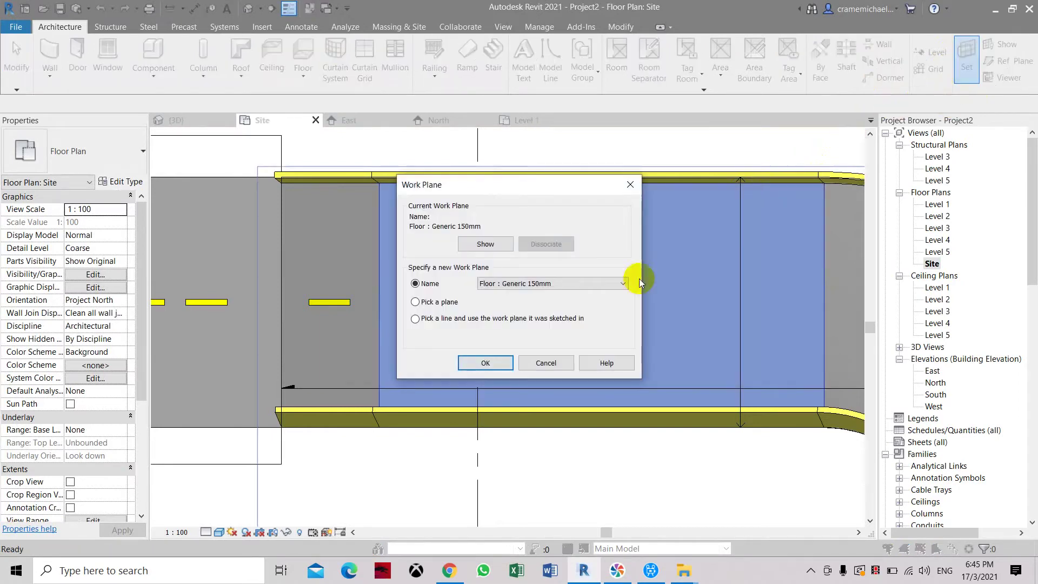
pyautogui.click(485, 363)
pyautogui.scroll(2, 386, 309)
pyautogui.scroll(2, 391, 307)
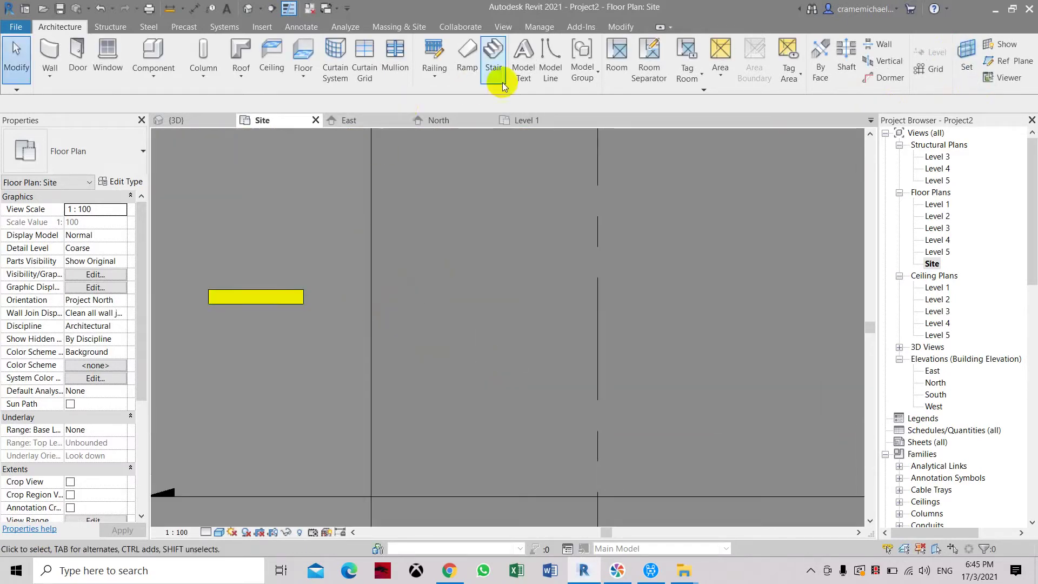
# Draw a 1000 mm model guide line starting at the yellow bar's corner.
pyautogui.click(547, 67)
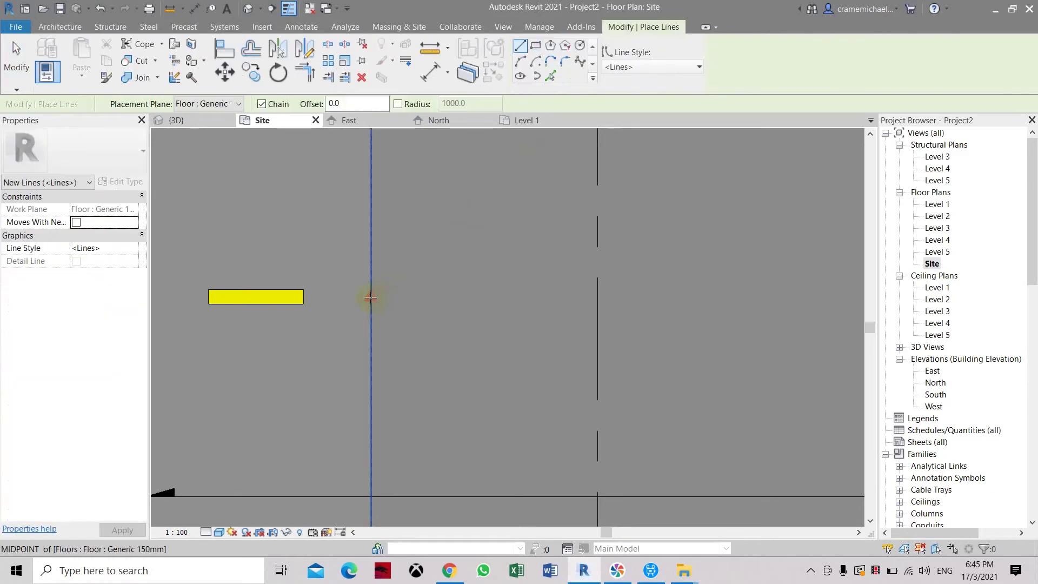
pyautogui.scroll(-1, 357, 296)
pyautogui.scroll(-4, 353, 295)
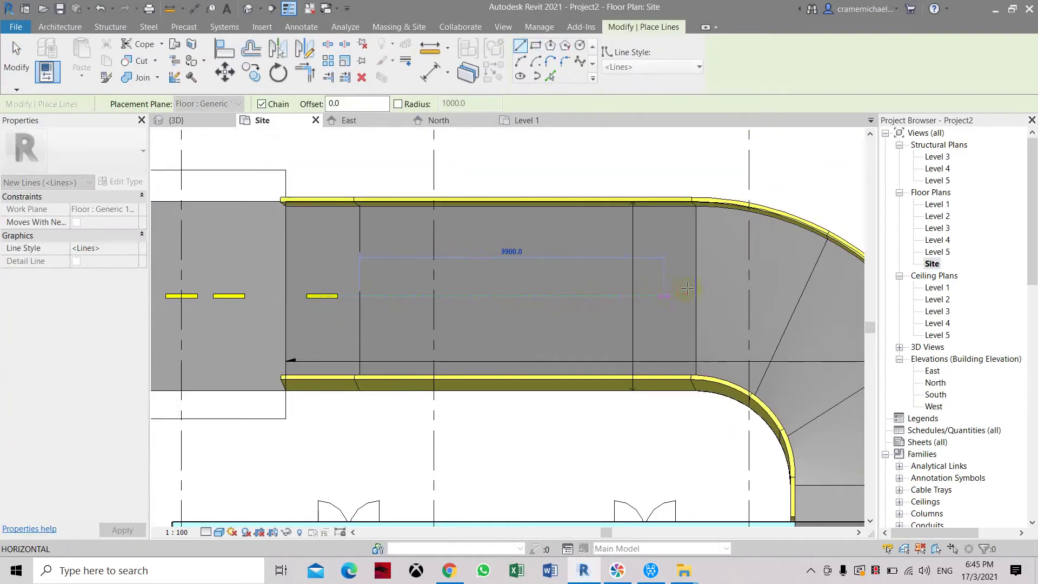
pyautogui.click(695, 291)
pyautogui.press('Escape')
pyautogui.press('Escape')
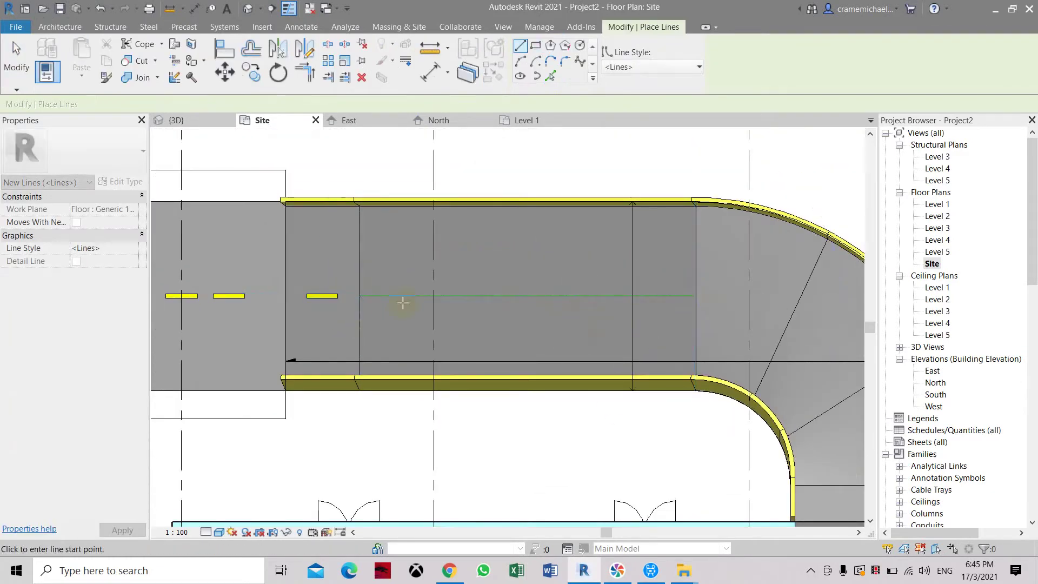
pyautogui.scroll(2, 404, 303)
pyautogui.scroll(2, 403, 304)
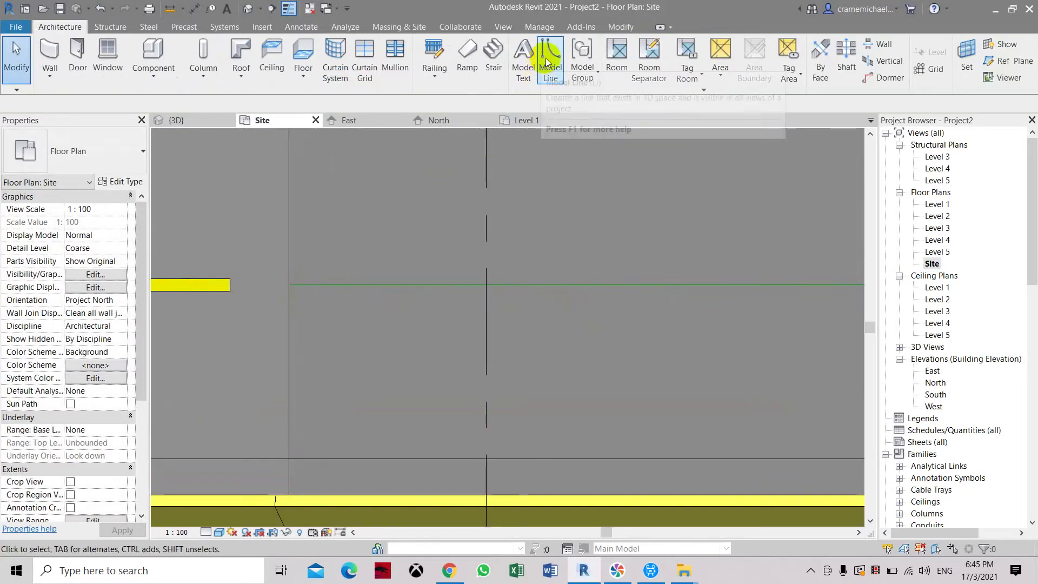
pyautogui.click(546, 90)
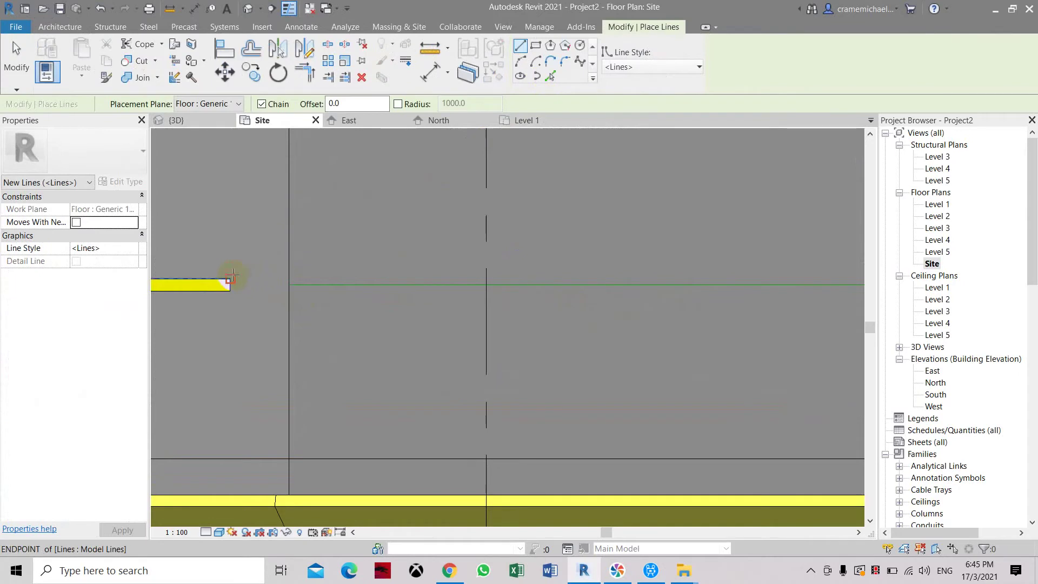
pyautogui.click(230, 279)
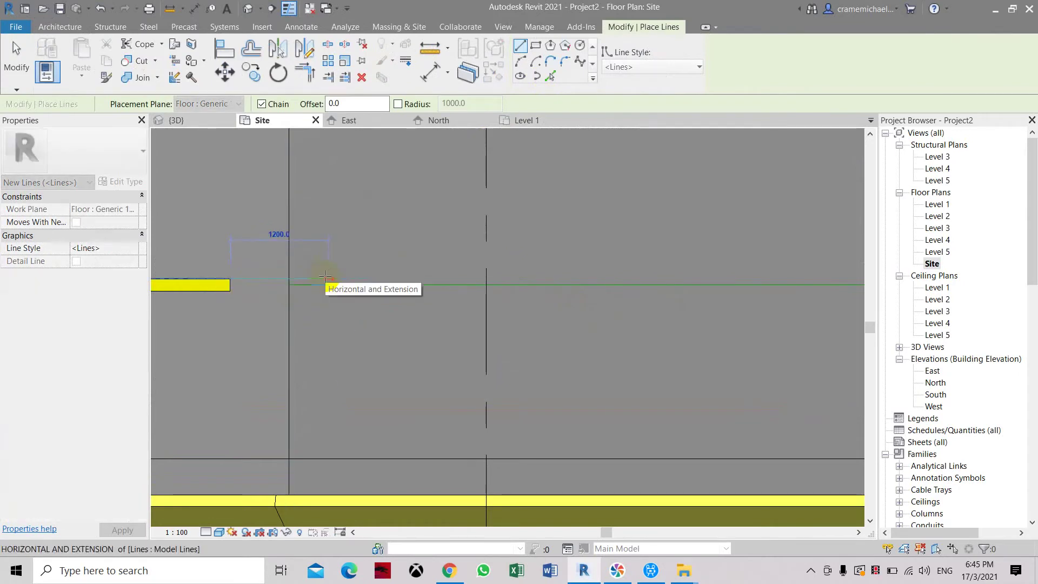
pyautogui.write('1')
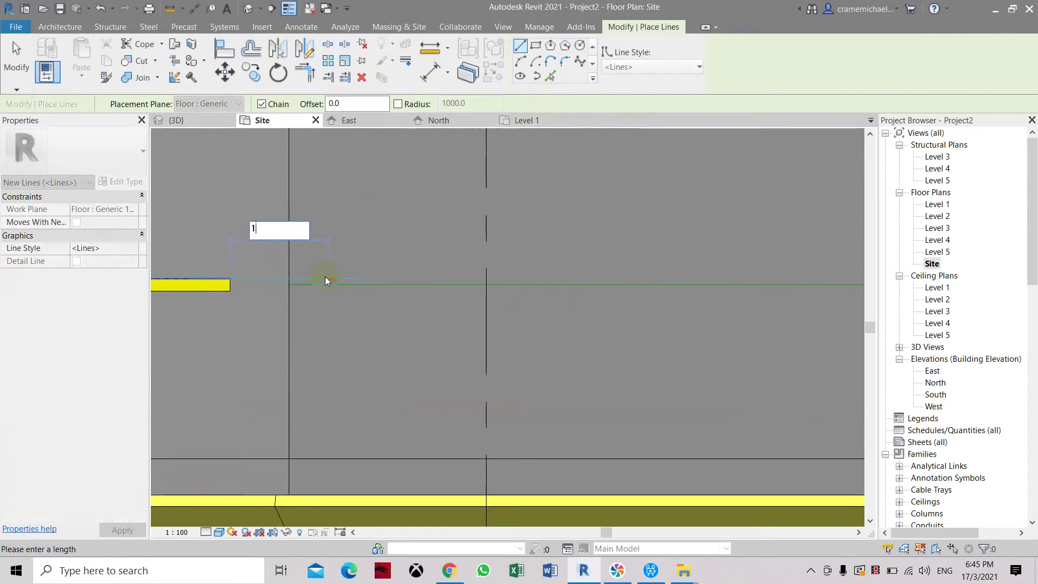
pyautogui.write('000')
pyautogui.press('Return')
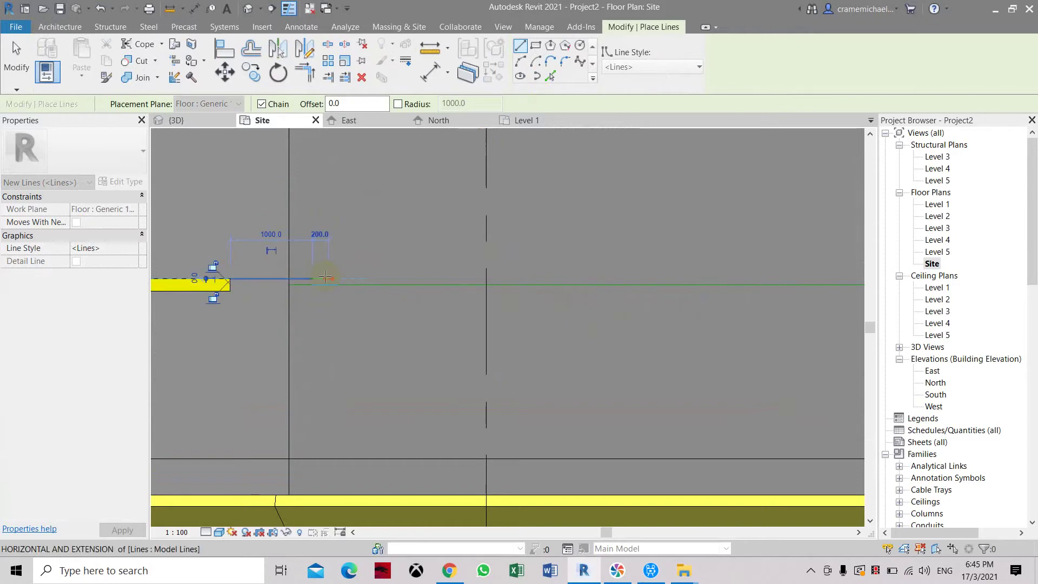
pyautogui.press('Escape')
pyautogui.scroll(3, 325, 303)
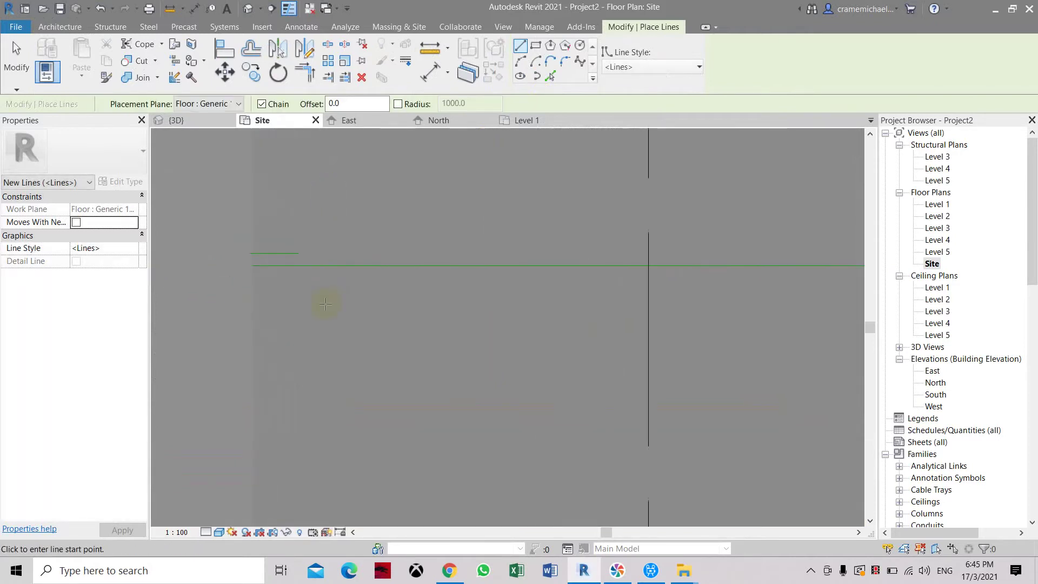
pyautogui.scroll(-1, 418, 247)
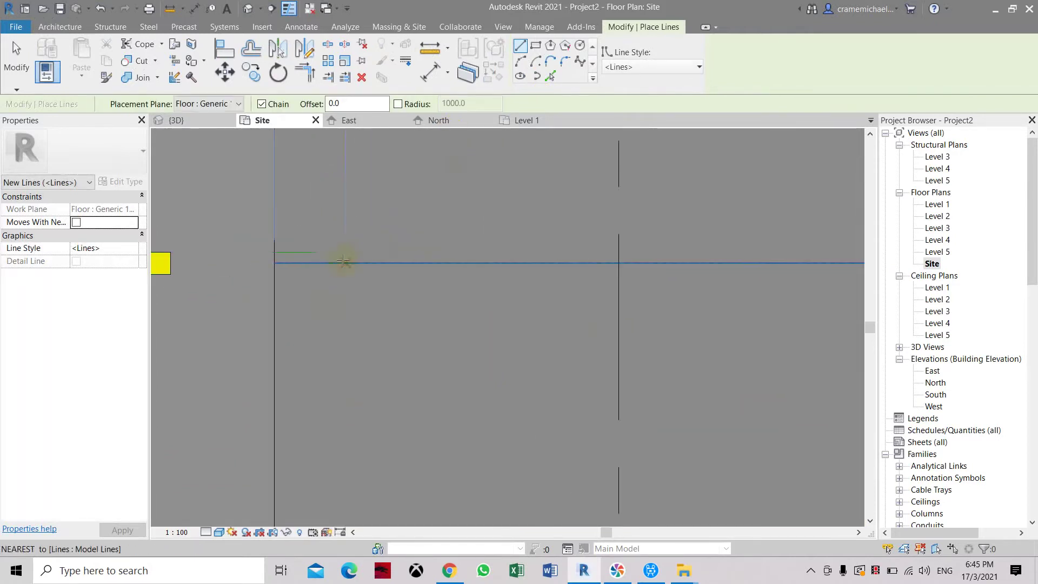
# Draw a 1000 × 150 dash rectangle on the centreline along the guide line.
pyautogui.click(535, 47)
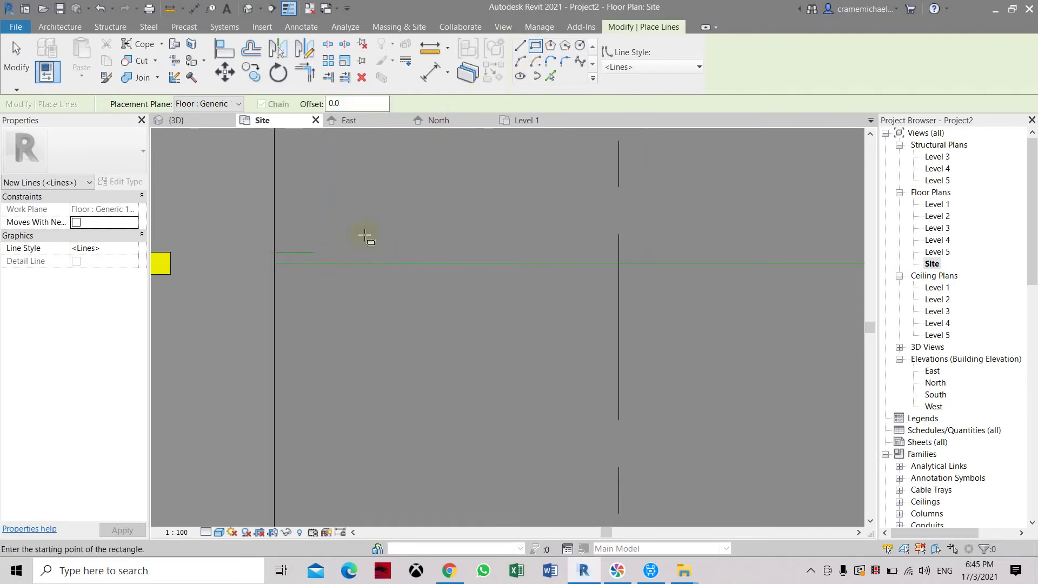
pyautogui.click(313, 252)
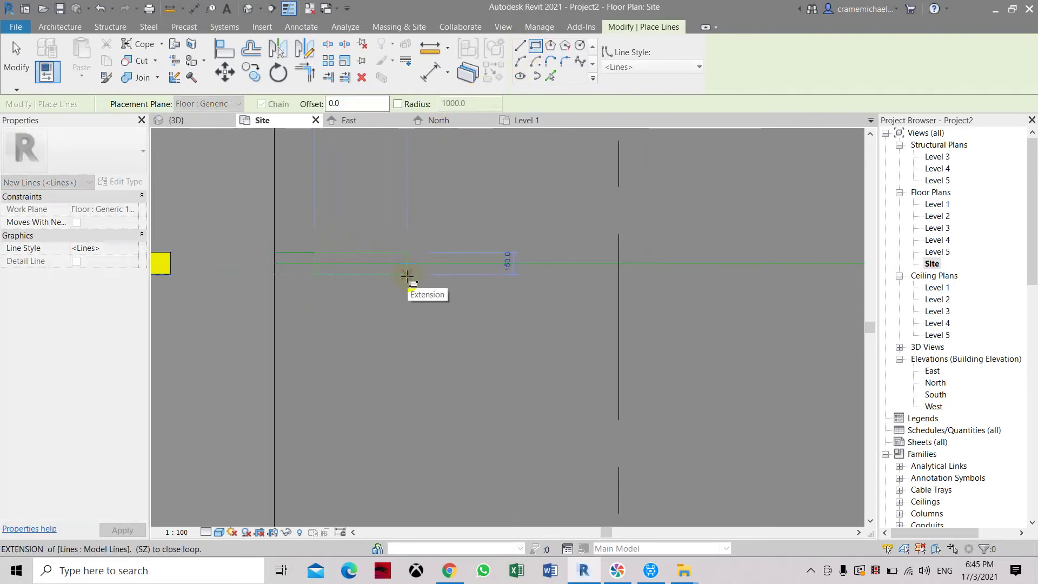
pyautogui.scroll(-2, 407, 276)
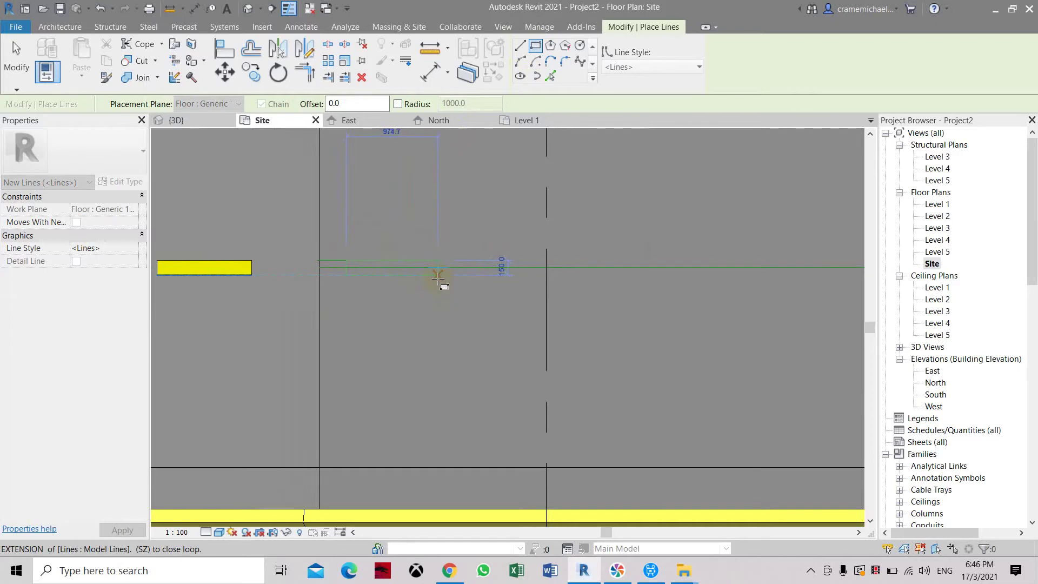
pyautogui.click(440, 278)
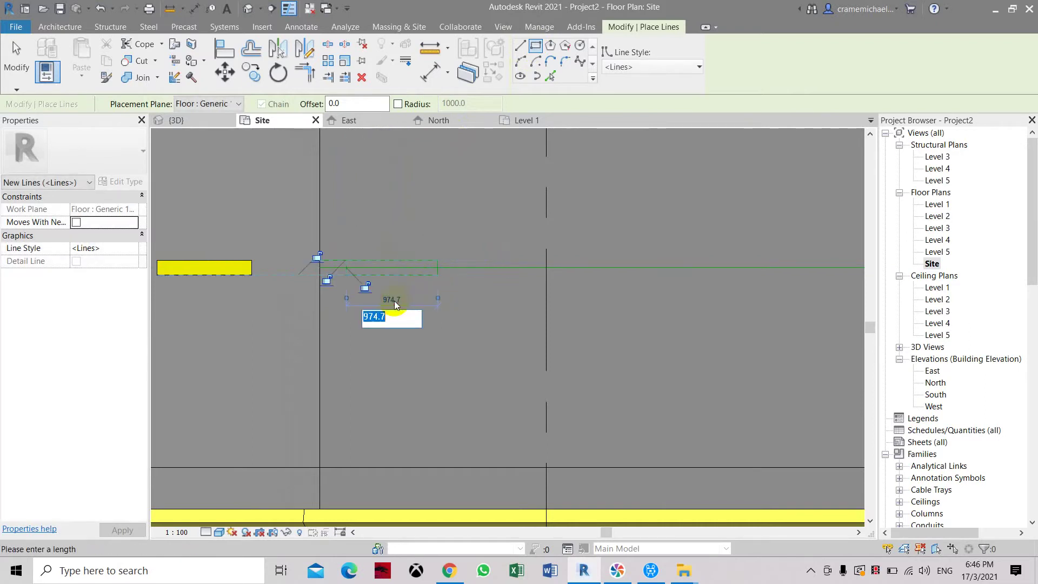
pyautogui.write('1000.0')
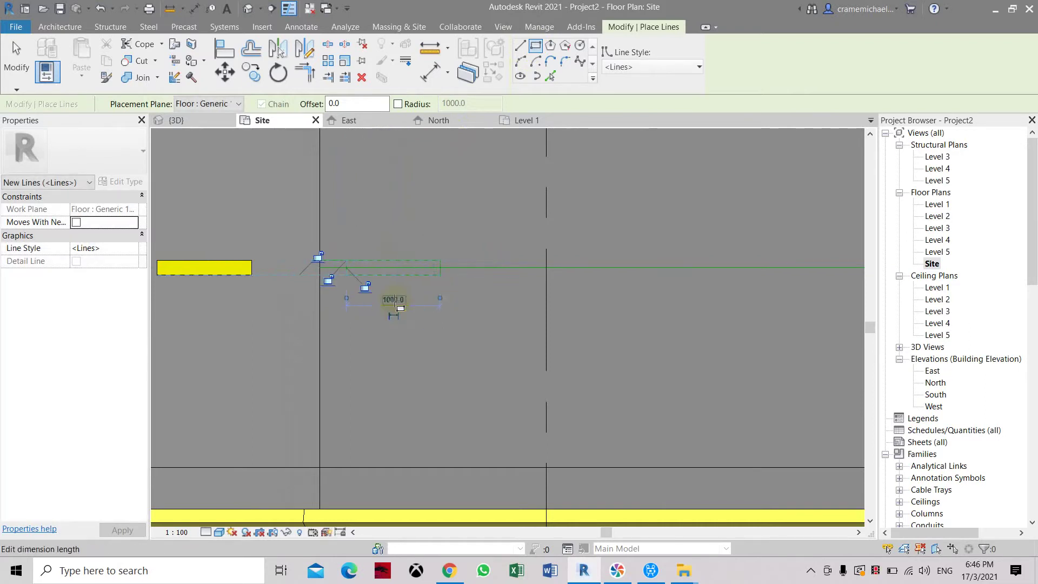
pyautogui.press('Escape')
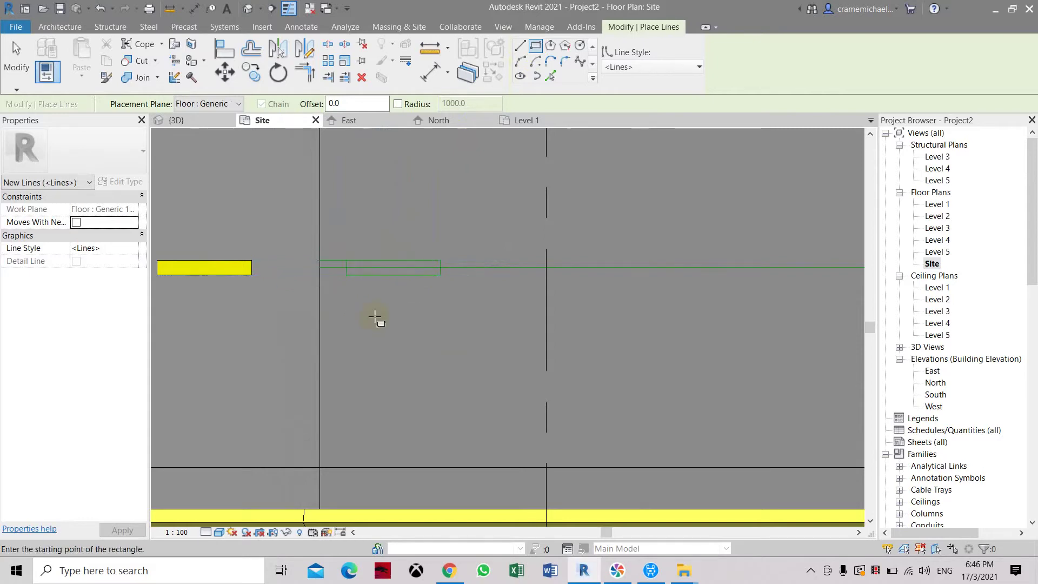
pyautogui.scroll(3, 360, 292)
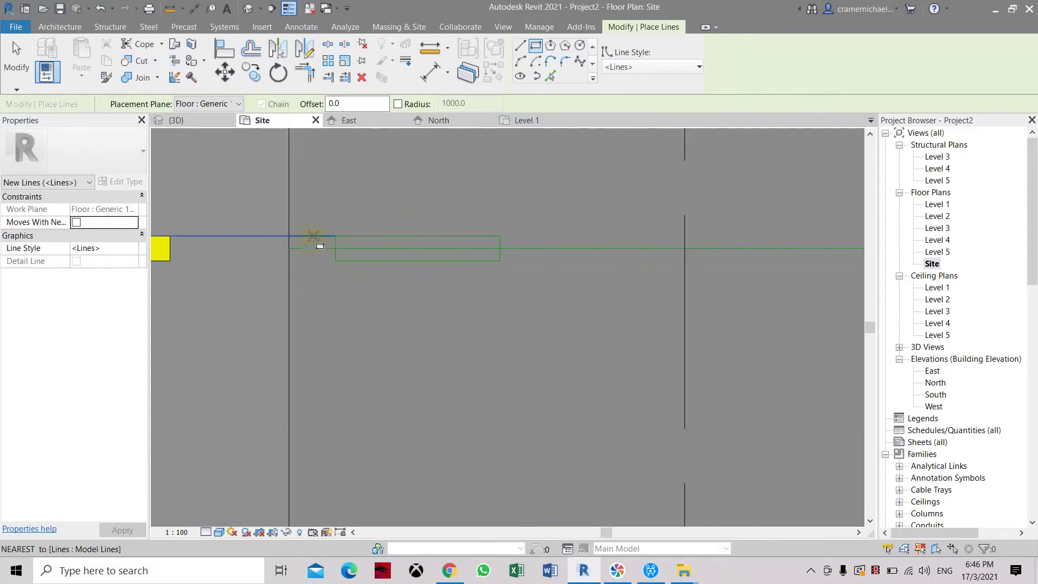
pyautogui.press('Escape')
pyautogui.click(319, 236)
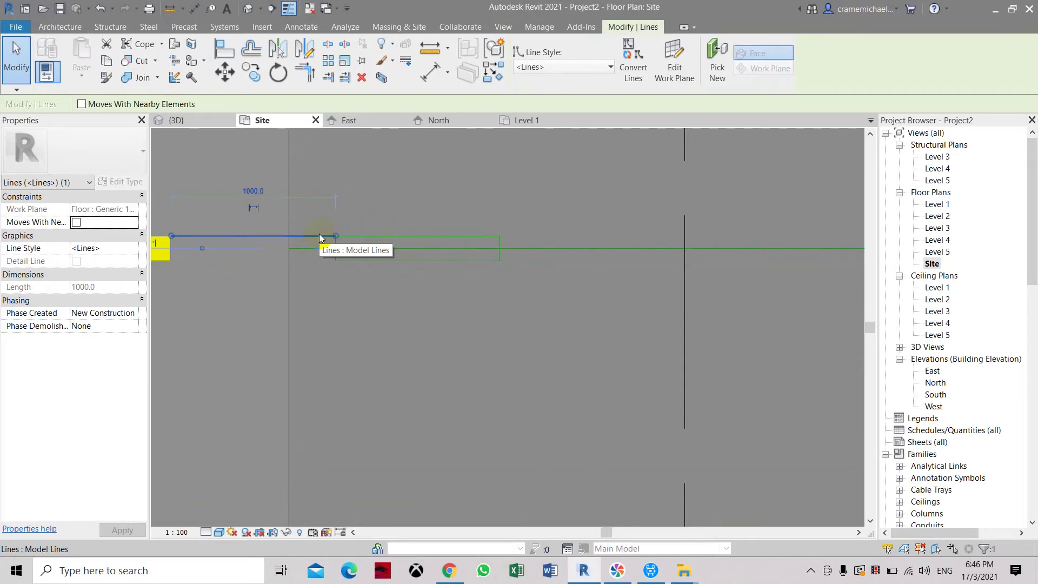
# Copy the 1000 × 150 dash rectangle to a second spot further right along the centreline.
pyautogui.press('Escape')
pyautogui.moveTo(316, 222); pyautogui.dragTo(573, 319)
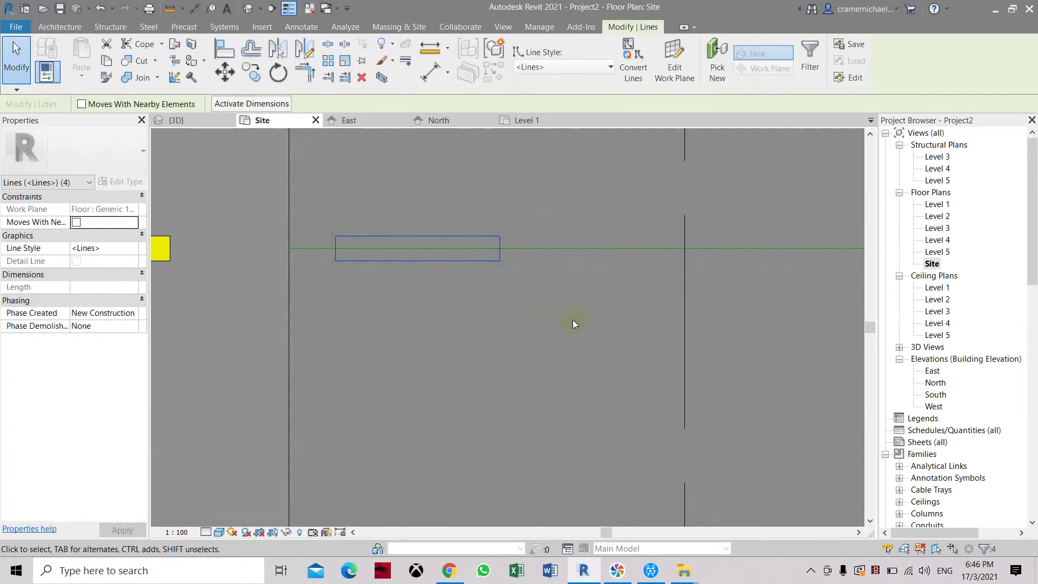
pyautogui.scroll(-2, 572, 319)
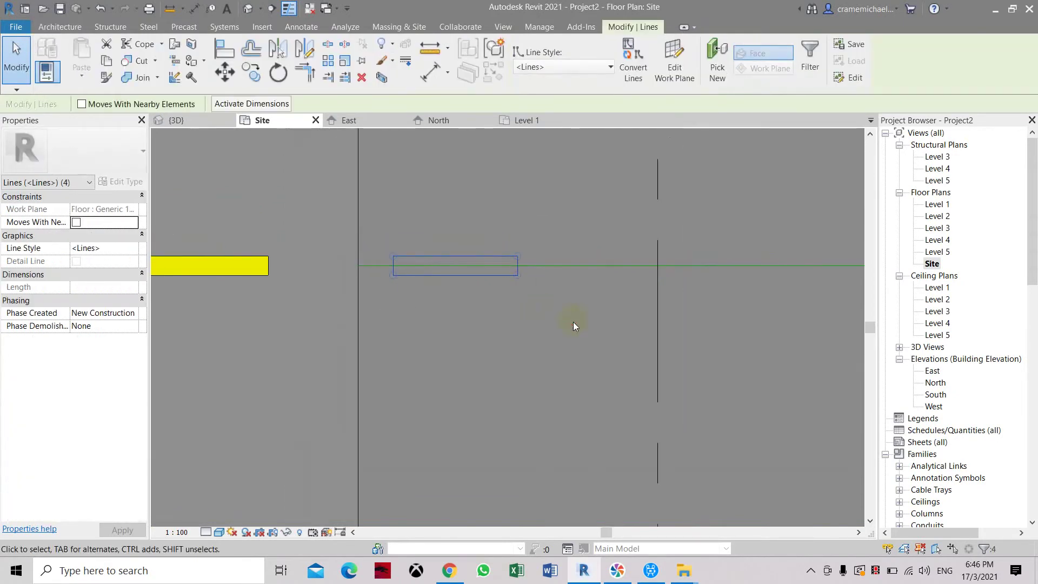
pyautogui.click(252, 73)
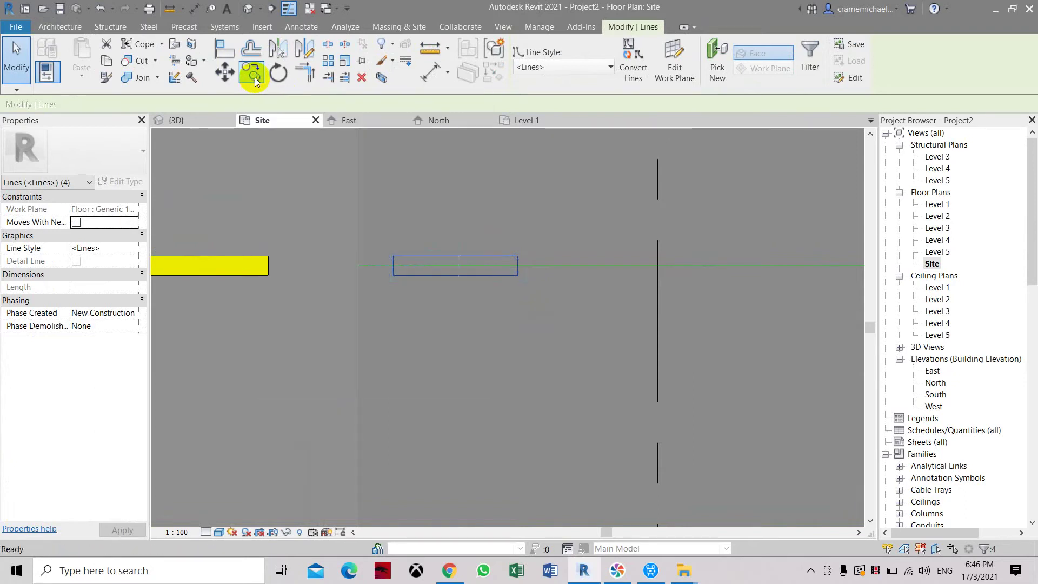
pyautogui.scroll(3, 267, 279)
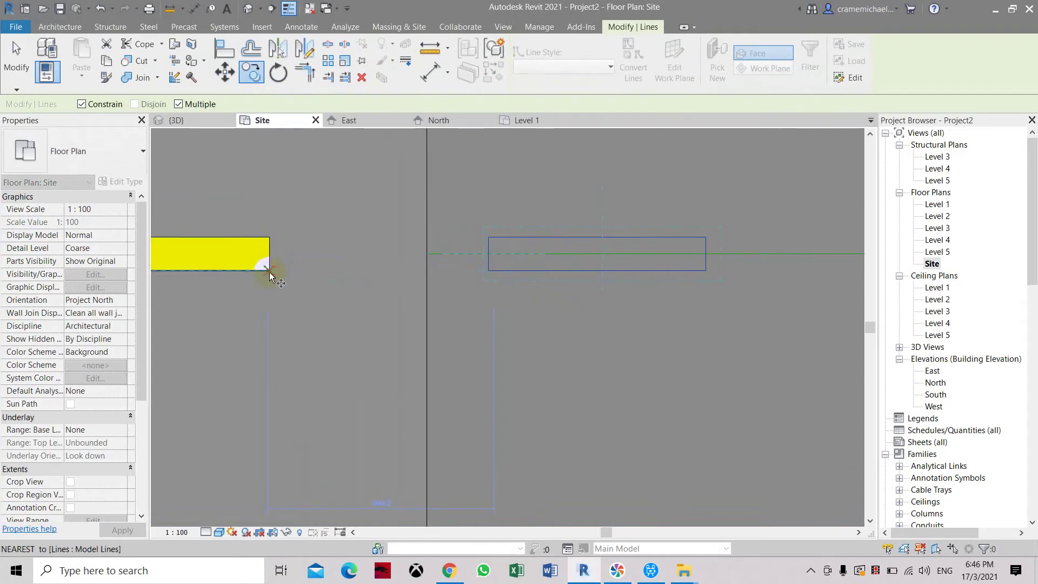
pyautogui.scroll(-2, 269, 274)
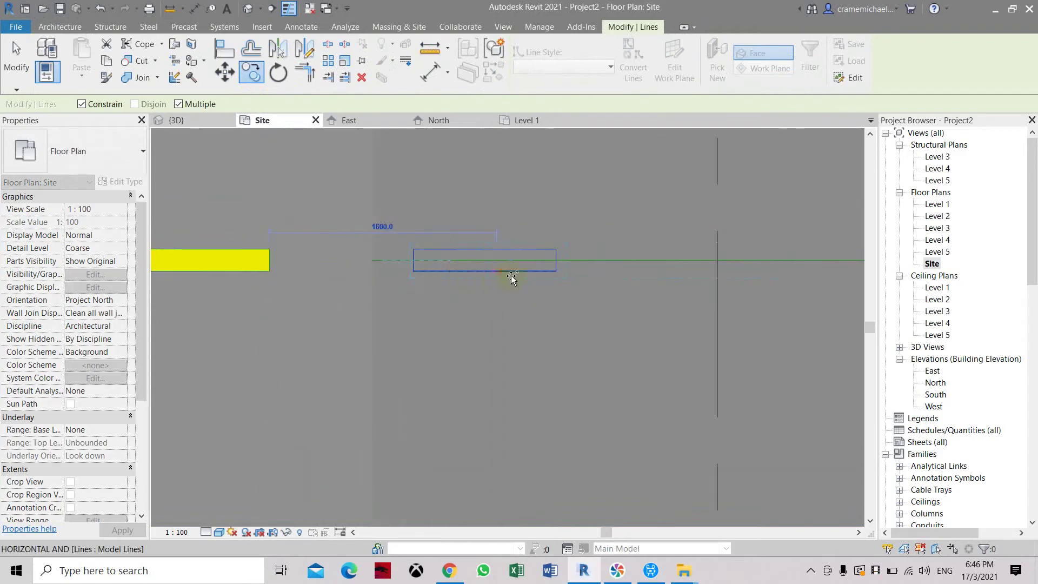
pyautogui.click(558, 276)
pyautogui.moveTo(557, 313); pyautogui.dragTo(436, 308, button='middle')
pyautogui.press('Escape')
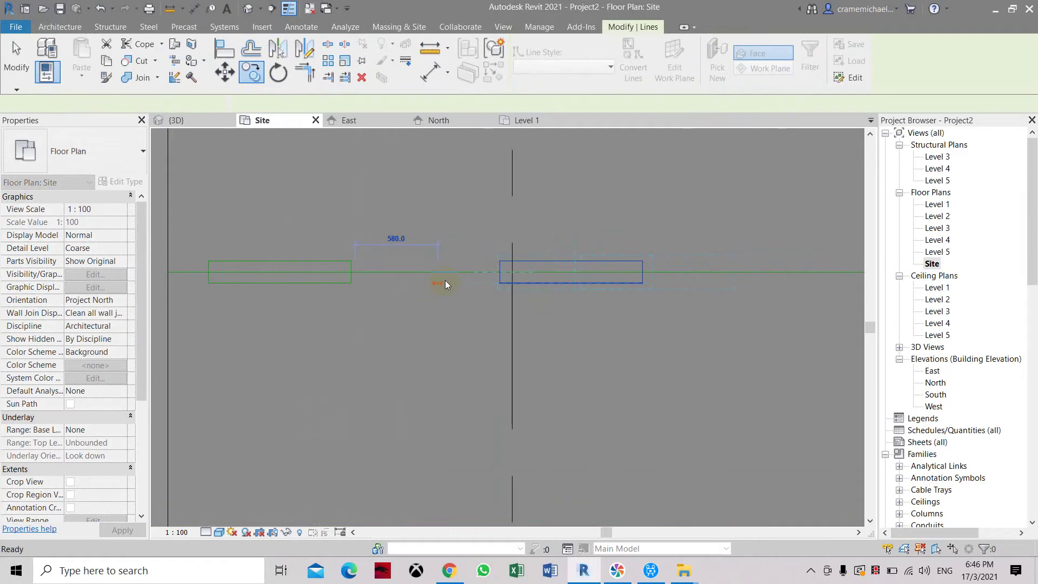
pyautogui.press('Escape')
pyautogui.moveTo(467, 231); pyautogui.dragTo(704, 332)
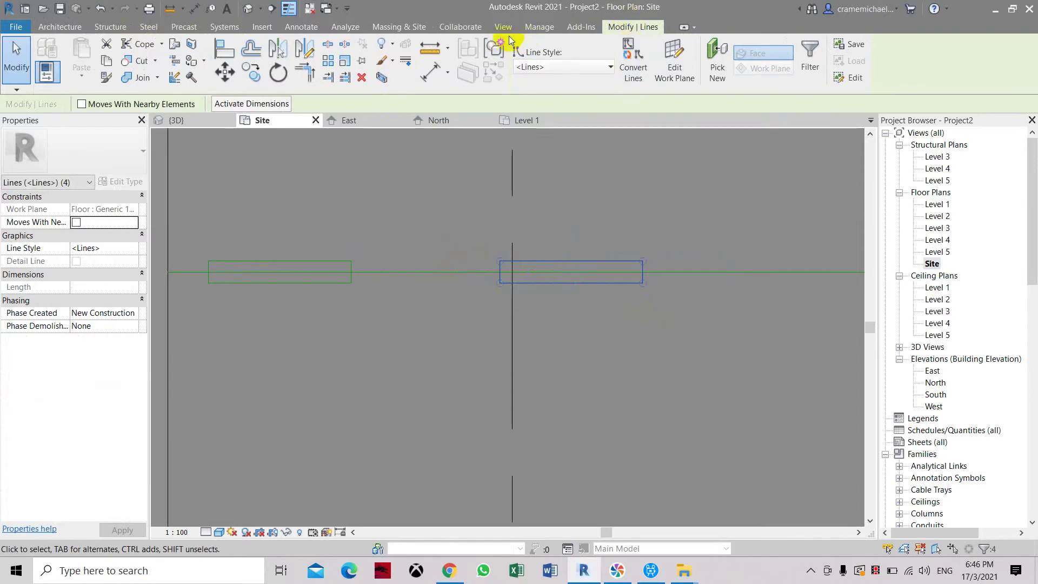
pyautogui.click(83, 27)
pyautogui.press('Escape')
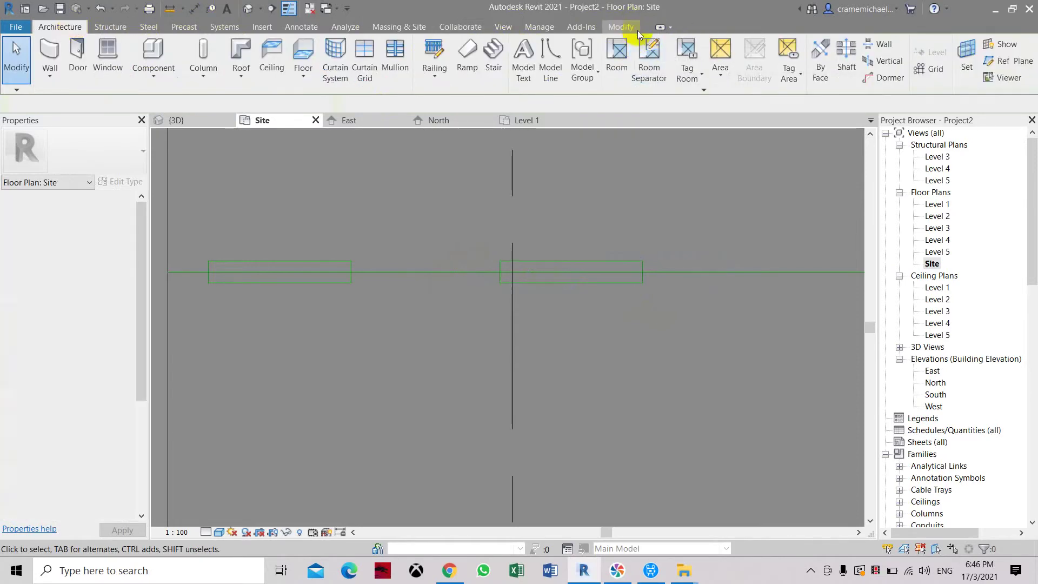
pyautogui.click(622, 27)
pyautogui.click(437, 74)
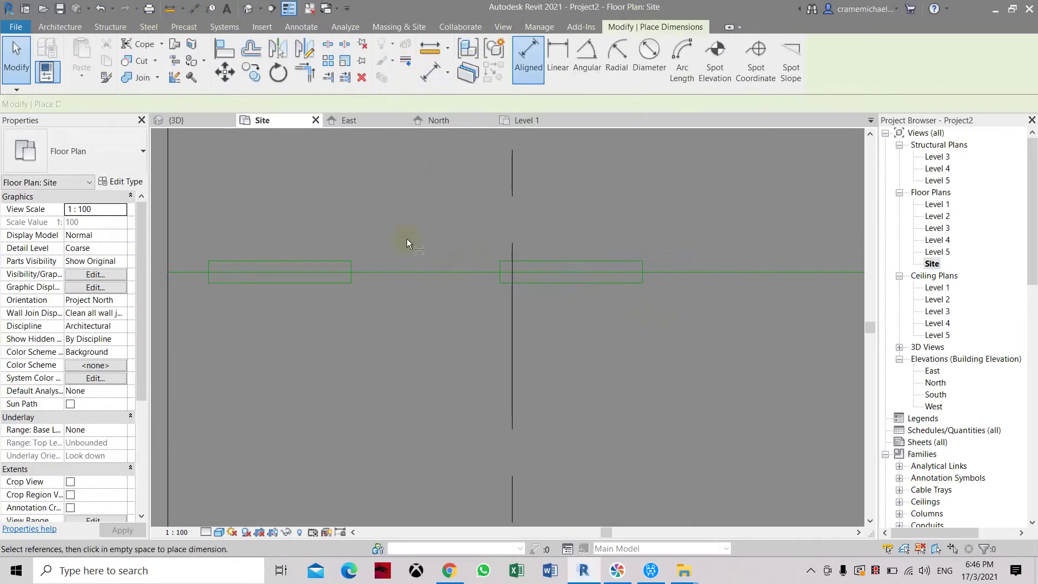
pyautogui.click(351, 264)
pyautogui.click(496, 262)
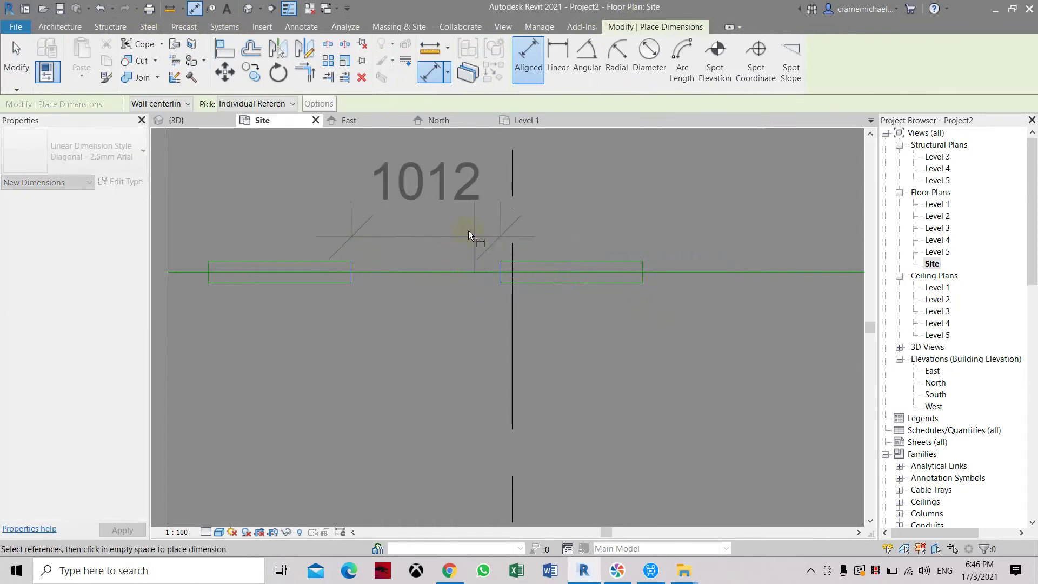
pyautogui.click(457, 225)
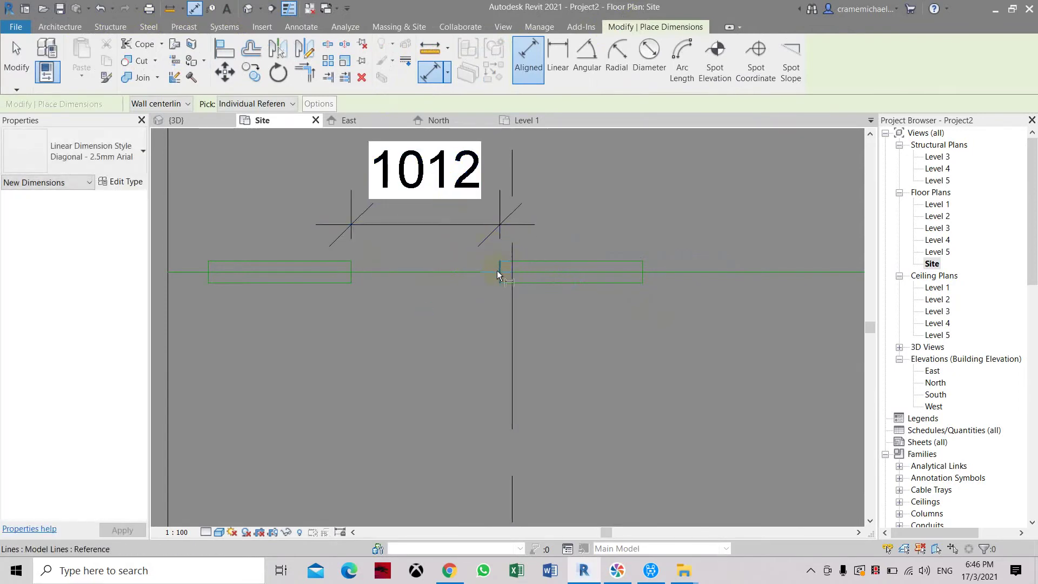
pyautogui.press('Escape')
pyautogui.press('Escape')
pyautogui.click(499, 274)
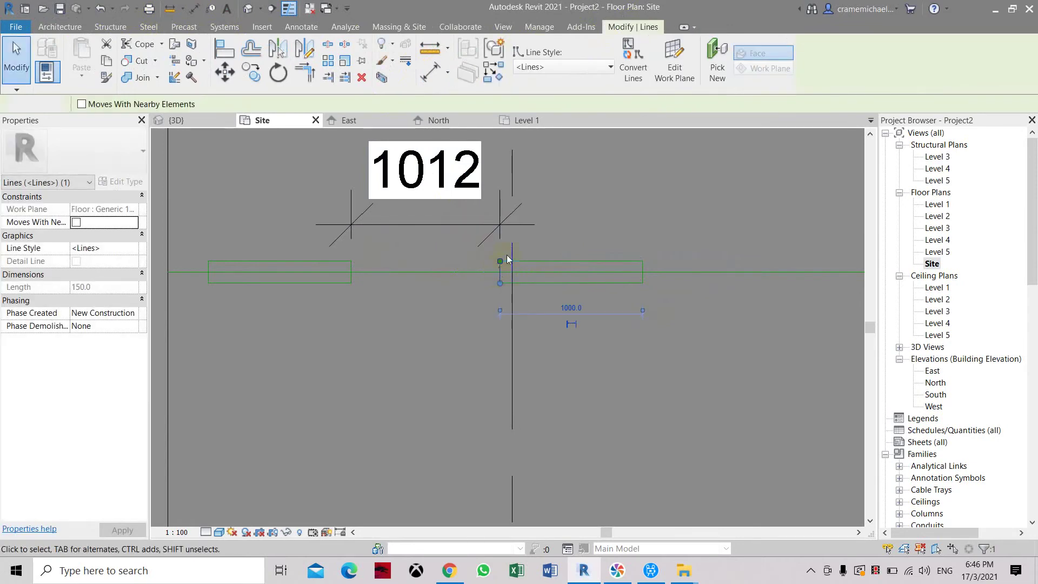
pyautogui.press('Escape')
pyautogui.click(474, 192)
pyautogui.click(475, 193)
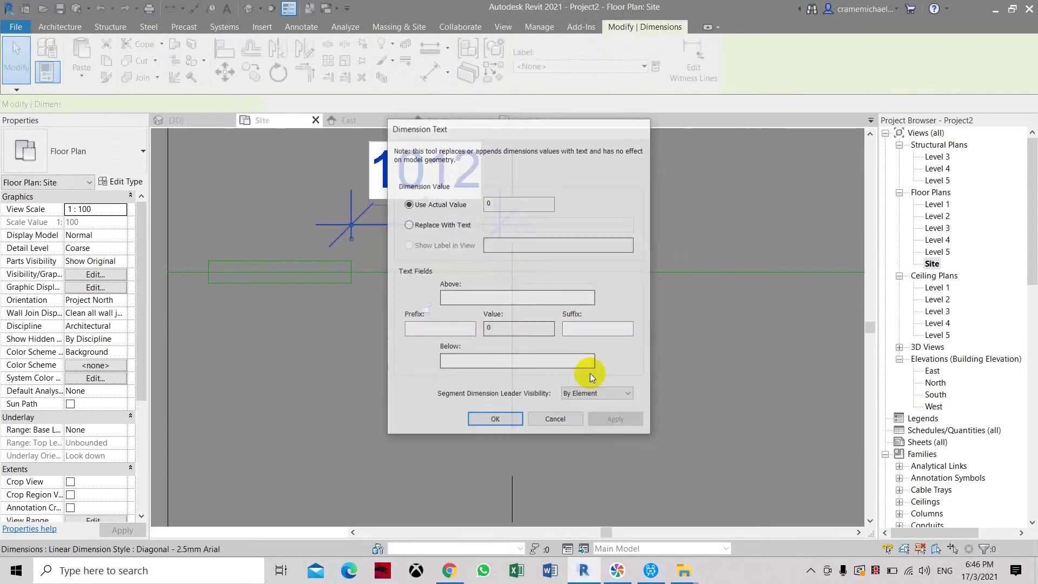
pyautogui.press('Escape')
pyautogui.press('Escape')
pyautogui.click(364, 199)
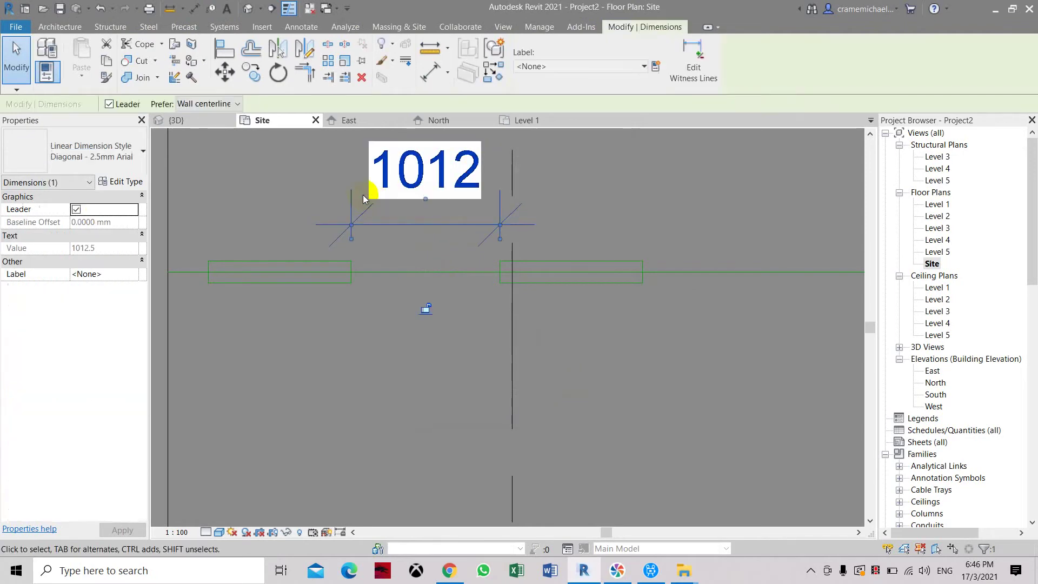
pyautogui.press('Delete')
pyautogui.scroll(-2, 403, 251)
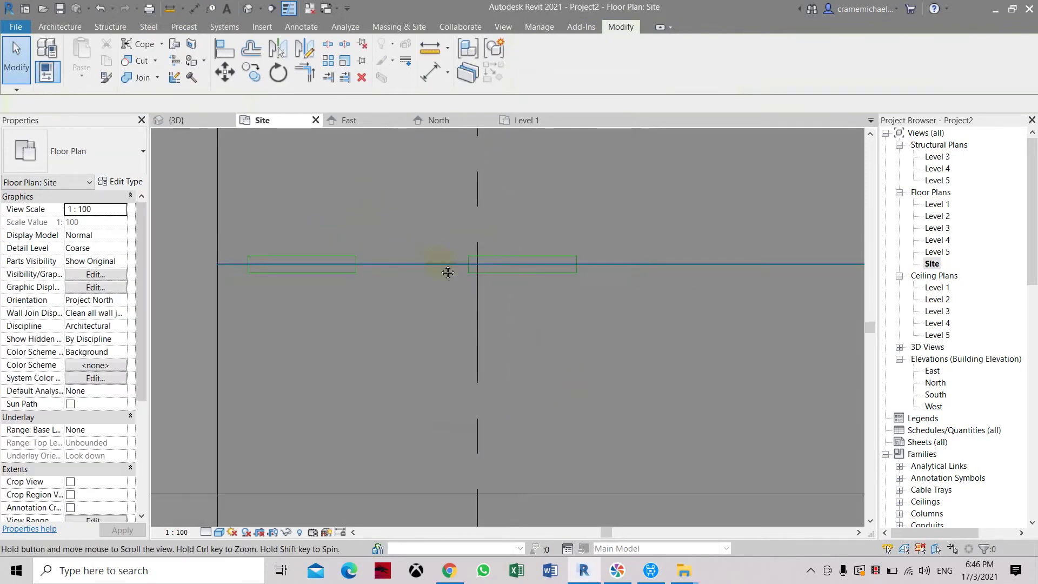
# Copy the dash rectangle repeatedly at even spacing along the straight road's centreline.
pyautogui.scroll(1, 446, 296)
pyautogui.moveTo(448, 263); pyautogui.dragTo(535, 306)
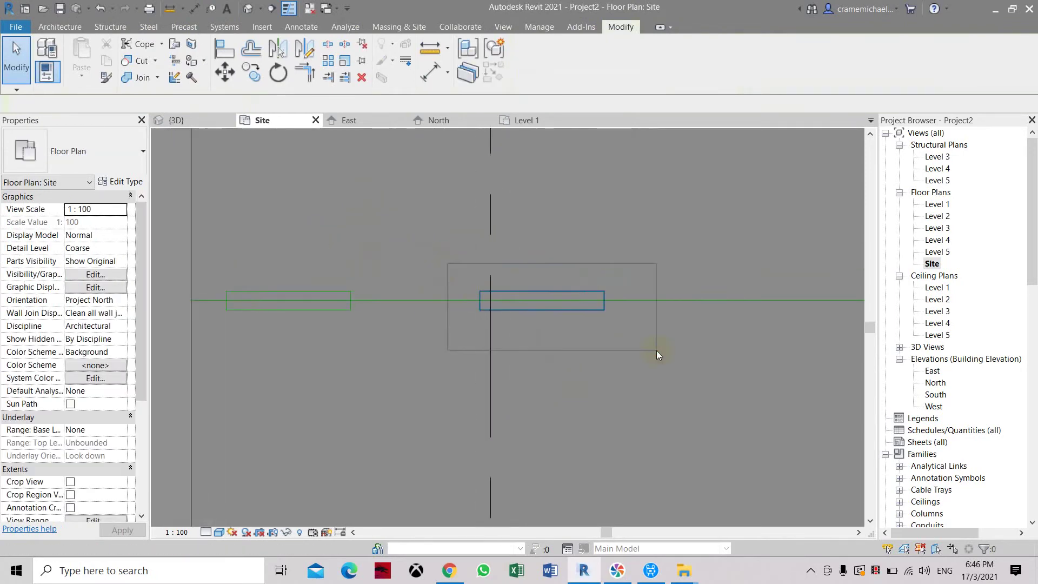
pyautogui.moveTo(656, 352); pyautogui.dragTo(656, 352)
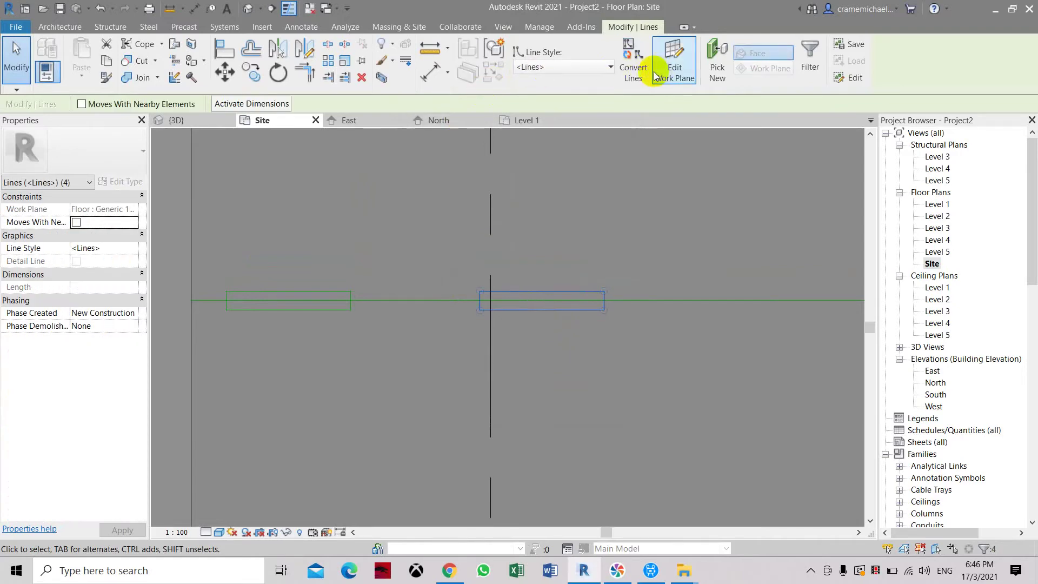
pyautogui.click(254, 75)
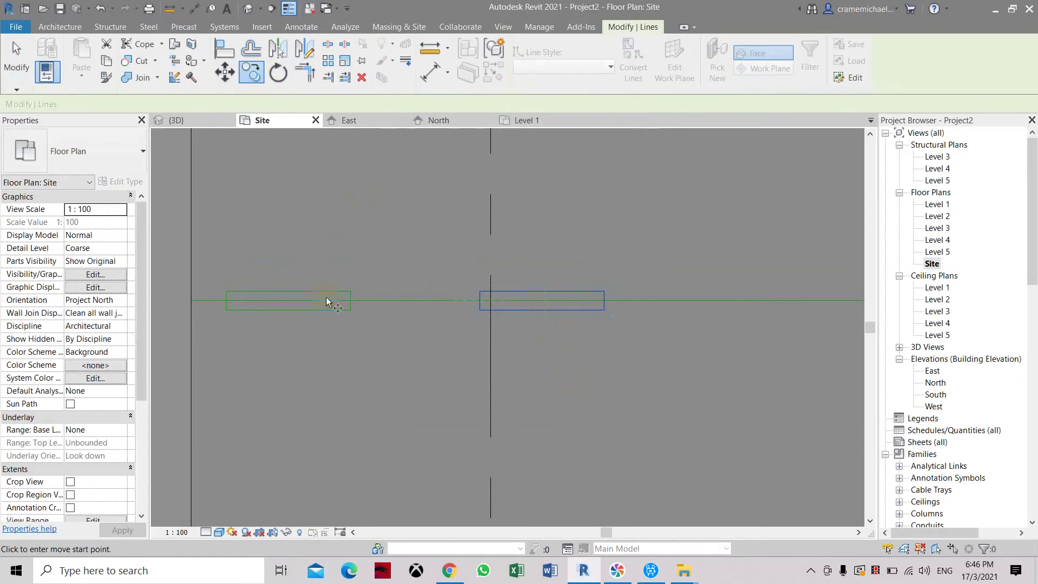
pyautogui.scroll(2, 352, 309)
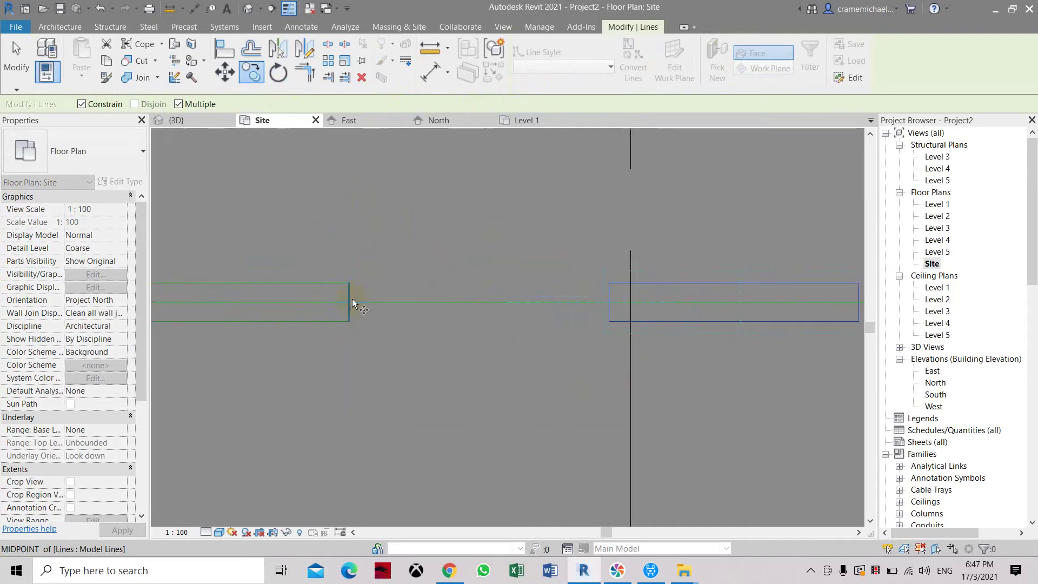
pyautogui.click(349, 284)
pyautogui.scroll(-2, 348, 285)
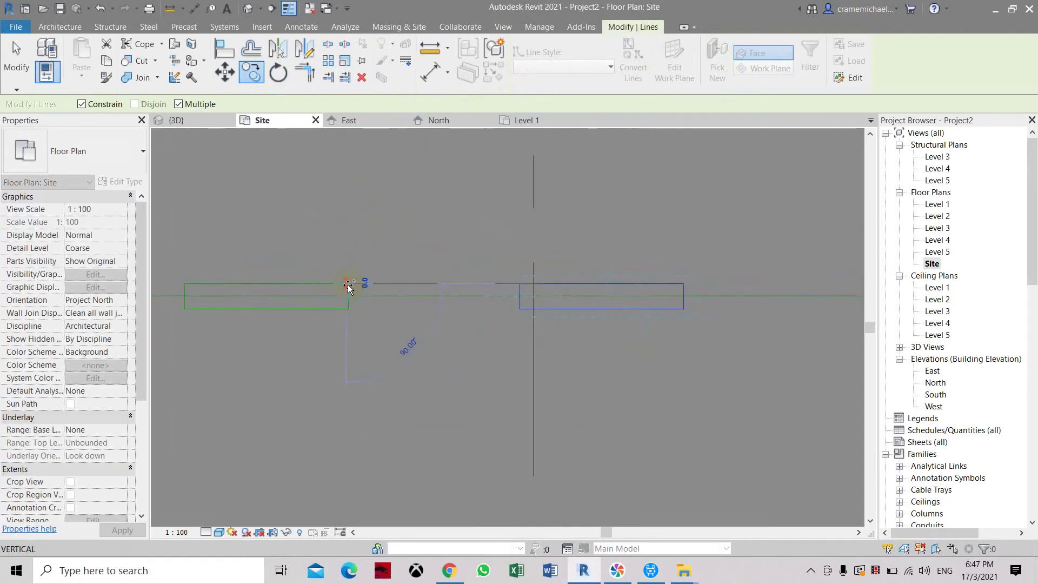
pyautogui.click(602, 287)
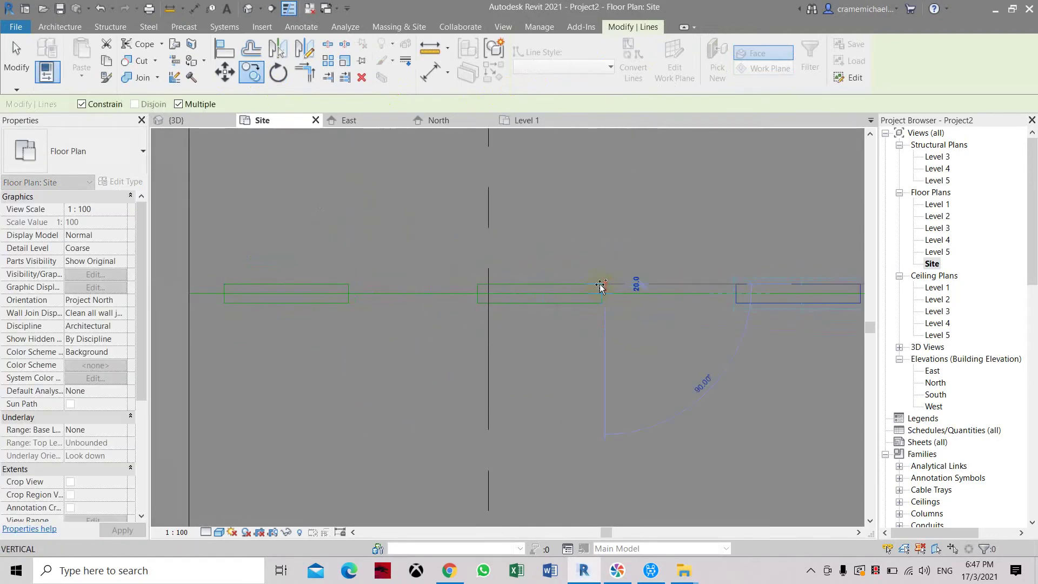
pyautogui.scroll(-3, 517, 273)
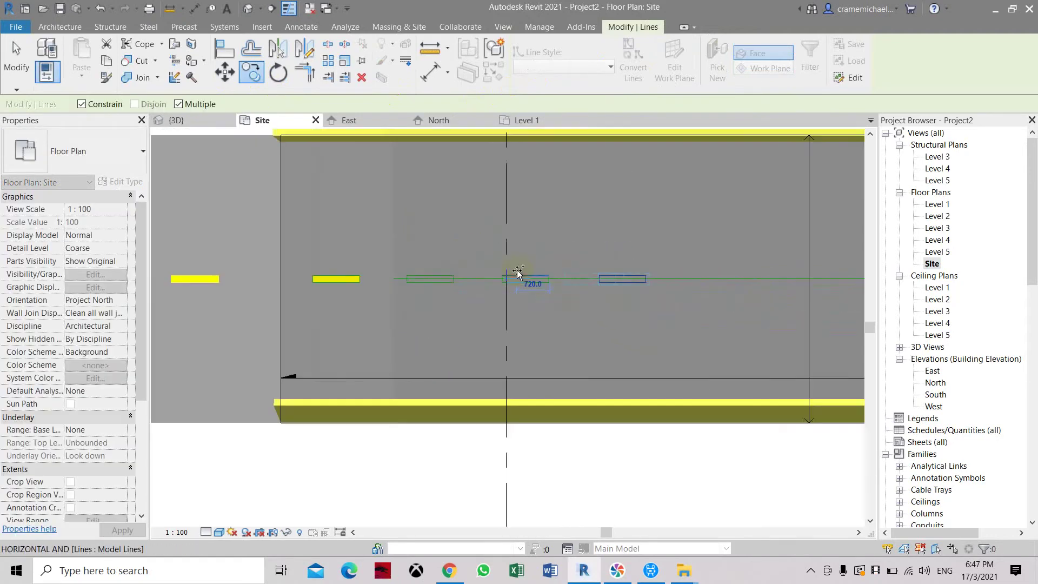
pyautogui.click(650, 280)
pyautogui.moveTo(749, 277); pyautogui.dragTo(511, 275, button='middle')
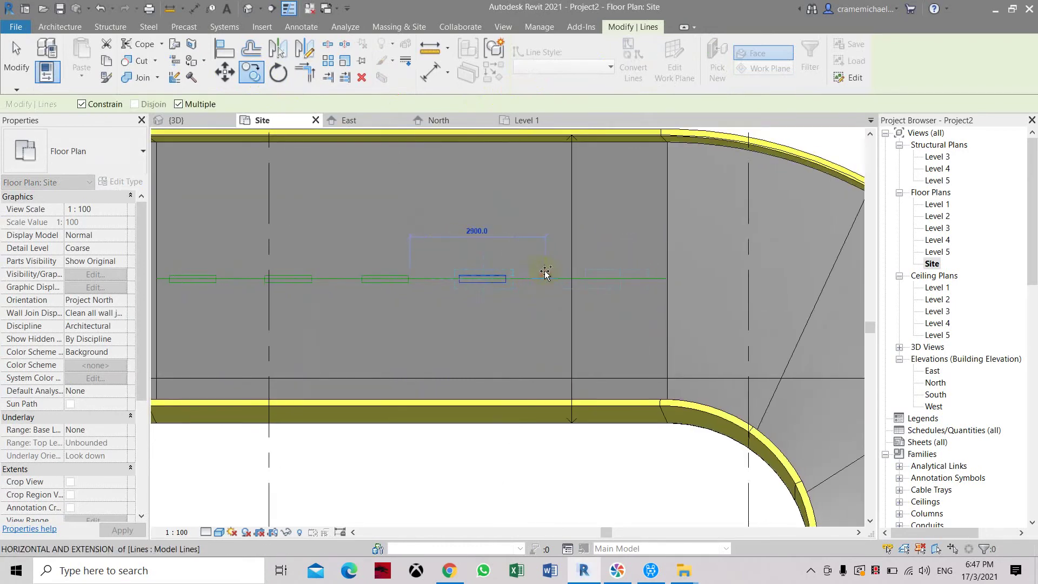
pyautogui.click(508, 277)
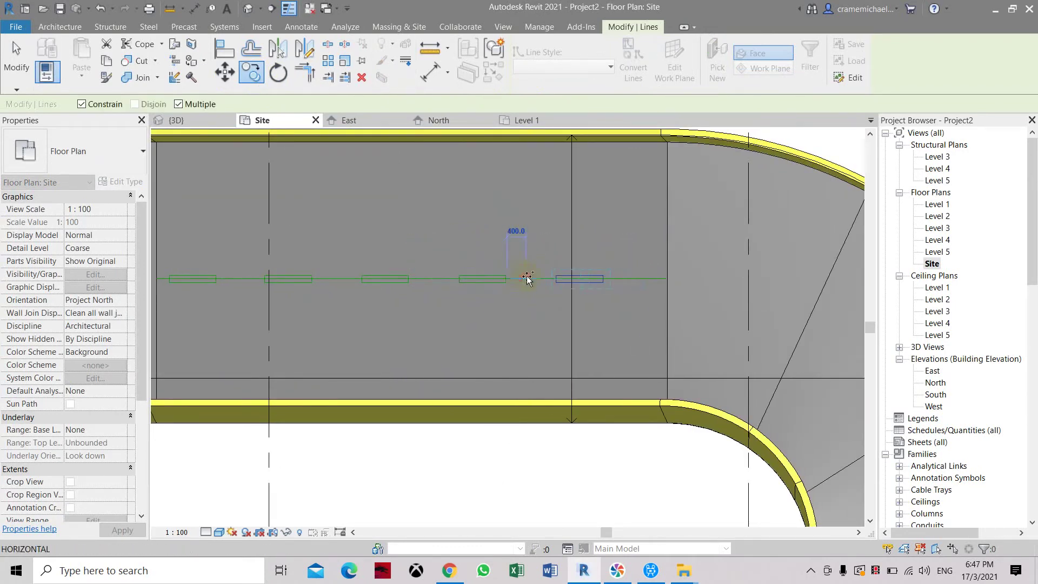
pyautogui.click(603, 276)
pyautogui.scroll(-1, 768, 279)
pyautogui.click(771, 284)
pyautogui.press('Escape')
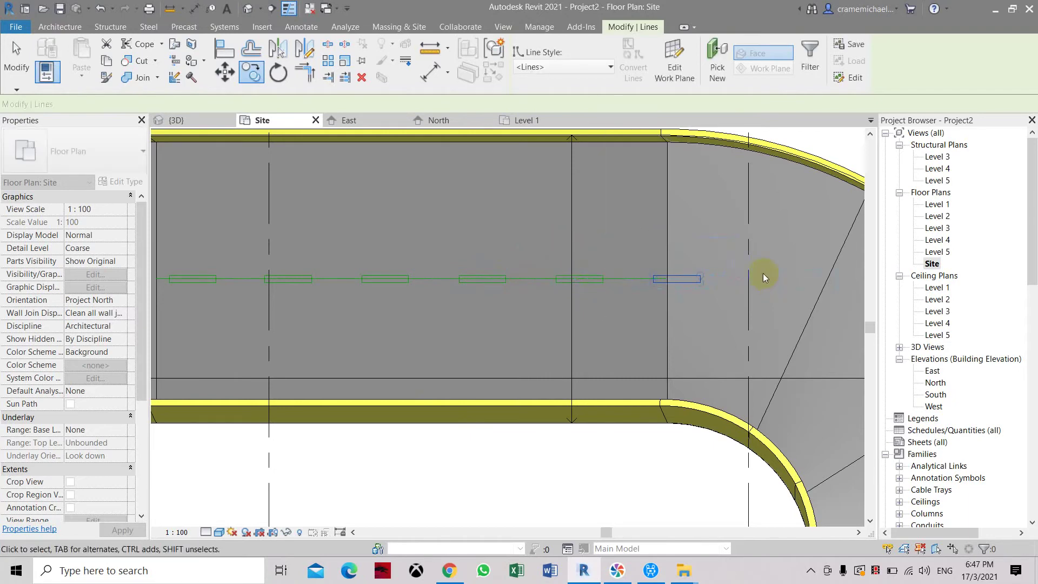
pyautogui.press('Escape')
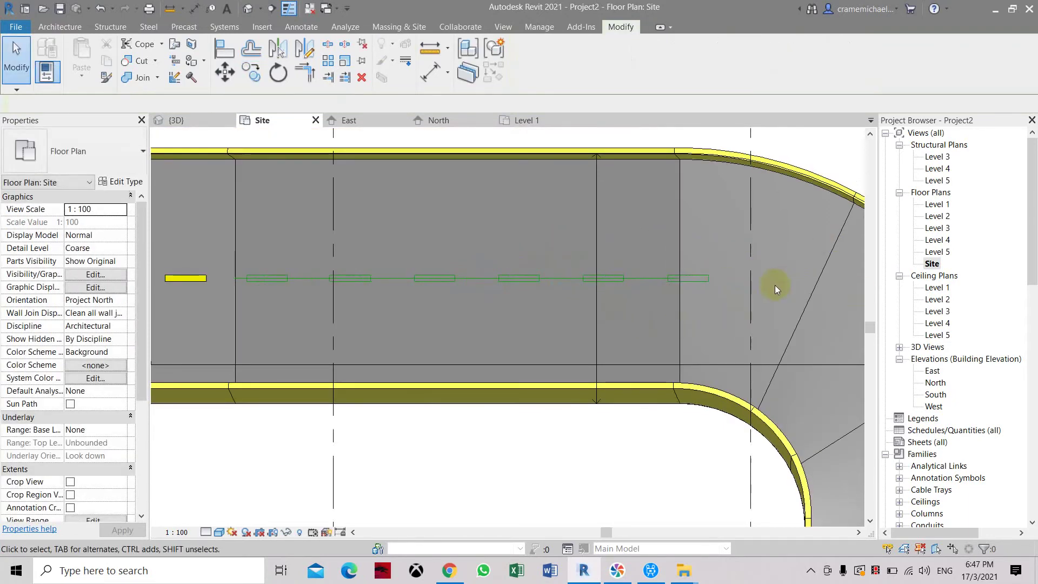
# Delete the extra dash copy and the horizontal guide line through the dashes.
pyautogui.click(723, 297)
pyautogui.press('Delete')
pyautogui.moveTo(474, 308); pyautogui.dragTo(504, 304, button='middle')
pyautogui.click(431, 266)
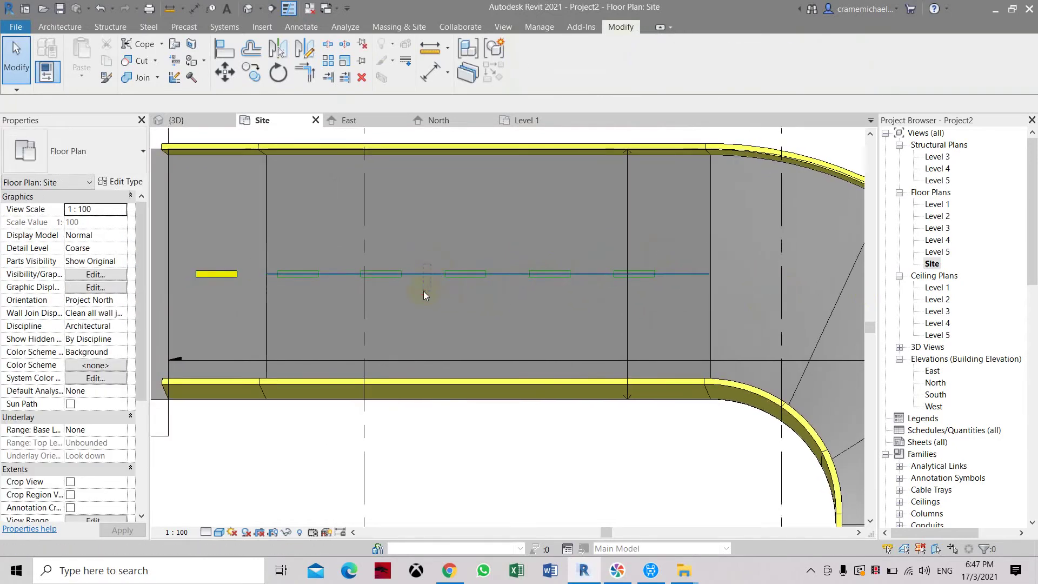
pyautogui.press('Delete')
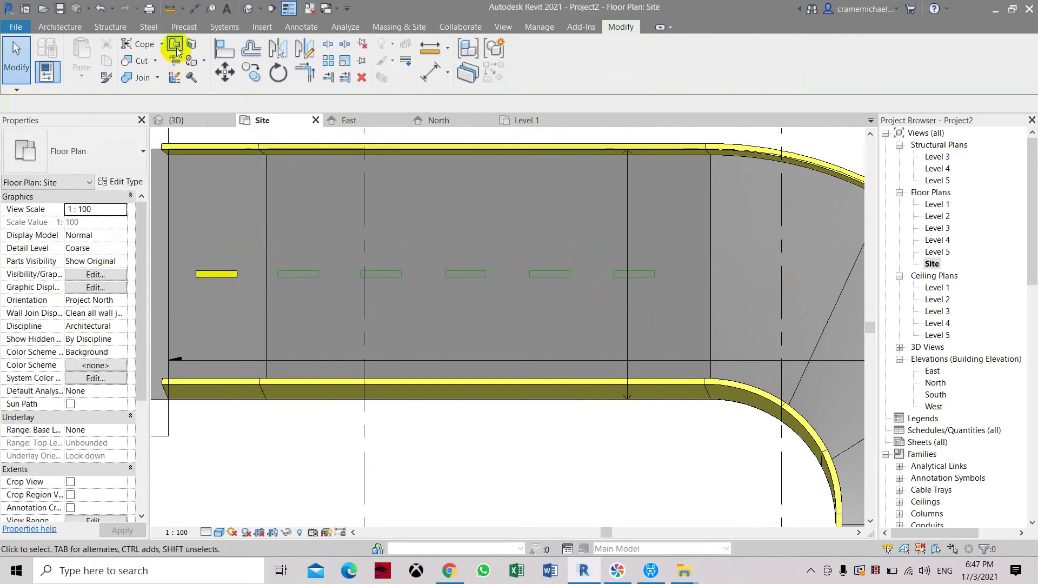
pyautogui.click(192, 46)
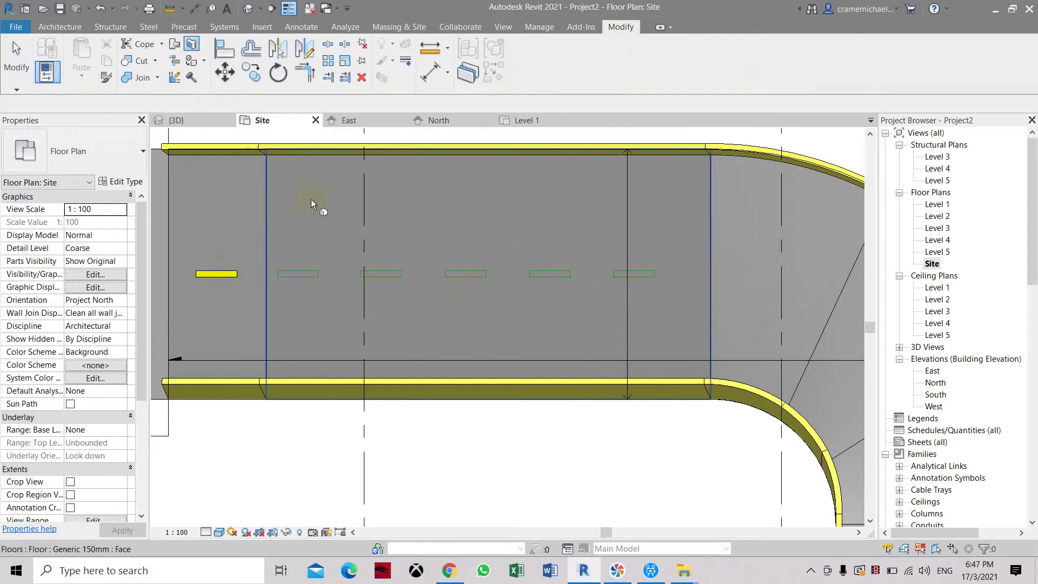
# Start a Split Face on the road floor and sketch rectangles over the first two dashes.
pyautogui.click(310, 199)
pyautogui.scroll(1, 301, 274)
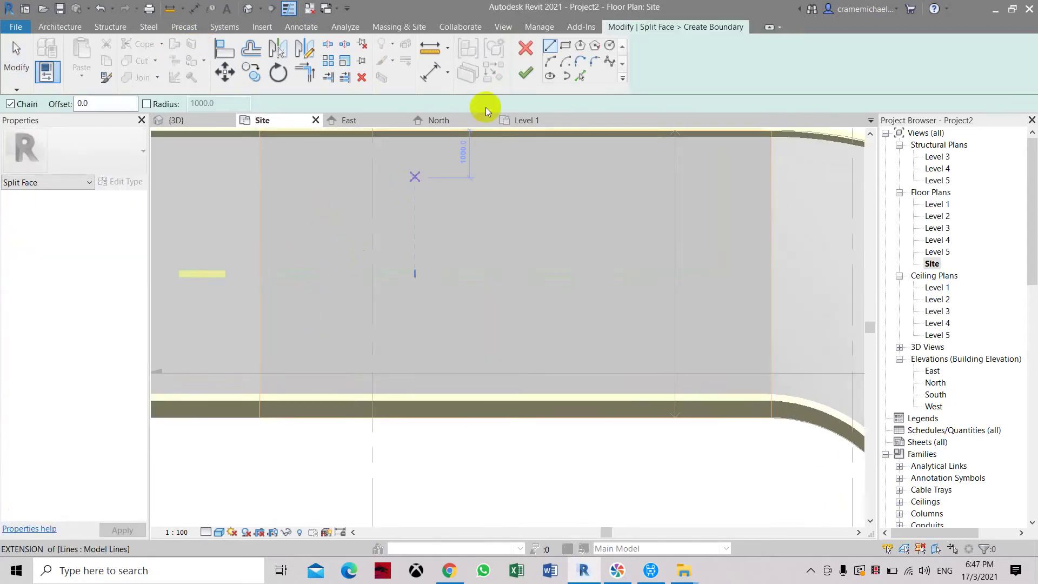
pyautogui.click(566, 46)
pyautogui.scroll(3, 303, 298)
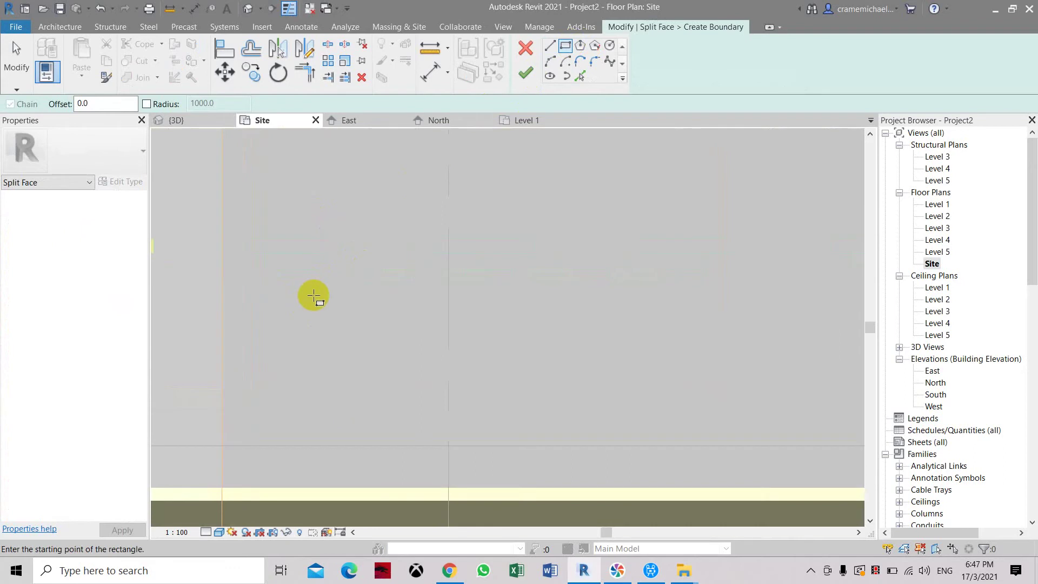
pyautogui.click(249, 238)
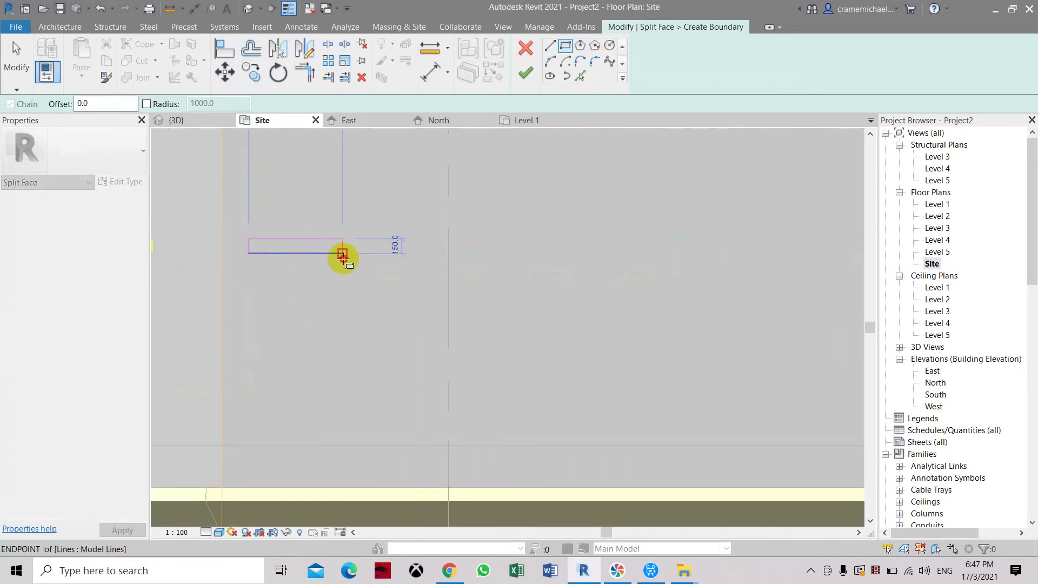
pyautogui.click(343, 254)
pyautogui.click(441, 237)
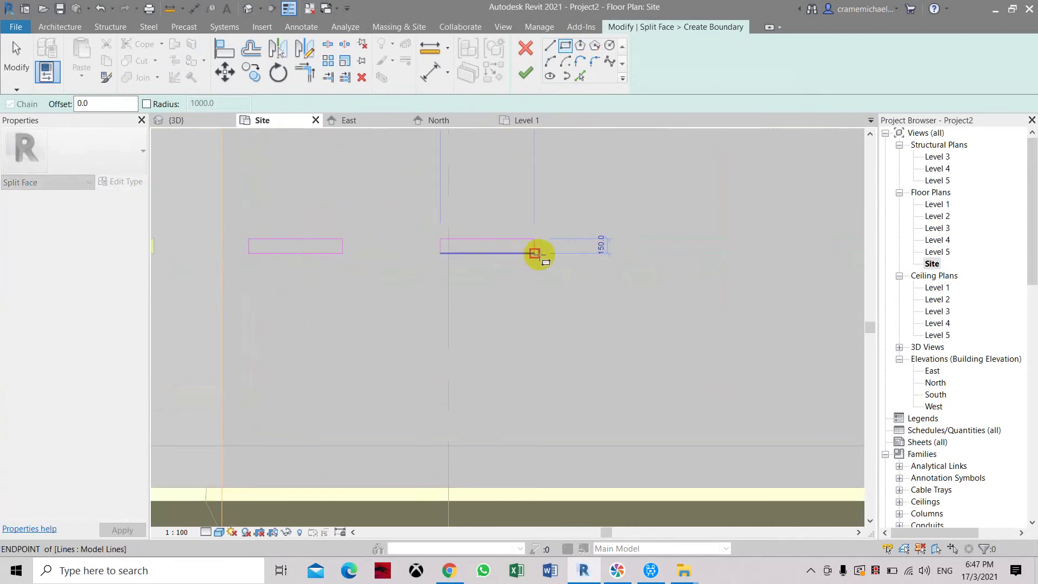
pyautogui.click(536, 253)
# Outline two more dash rectangles further along and try to finish the split sketch.
pyautogui.moveTo(565, 267); pyautogui.dragTo(321, 297, button='middle')
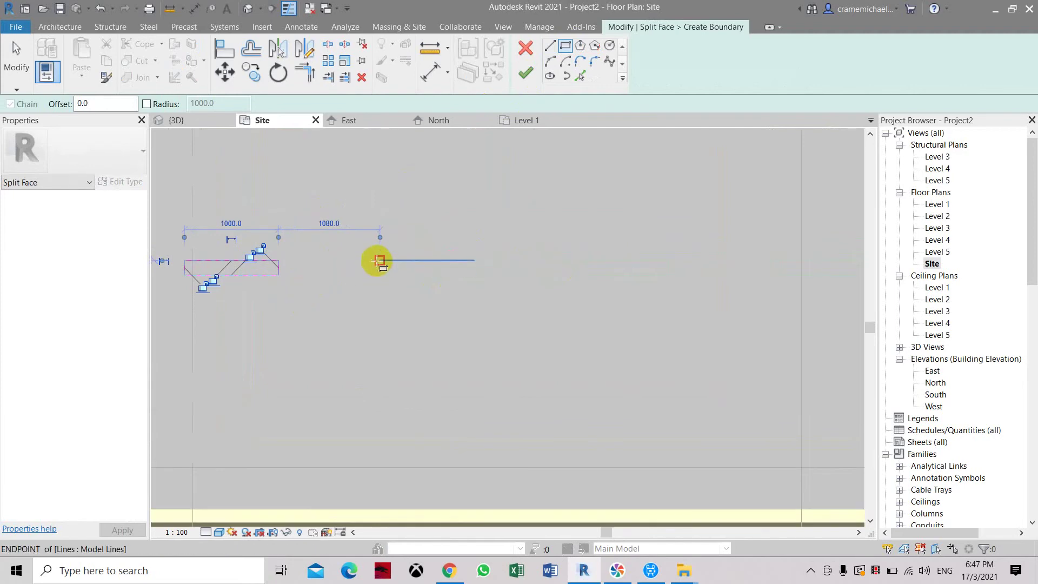
pyautogui.click(379, 261)
pyautogui.click(474, 274)
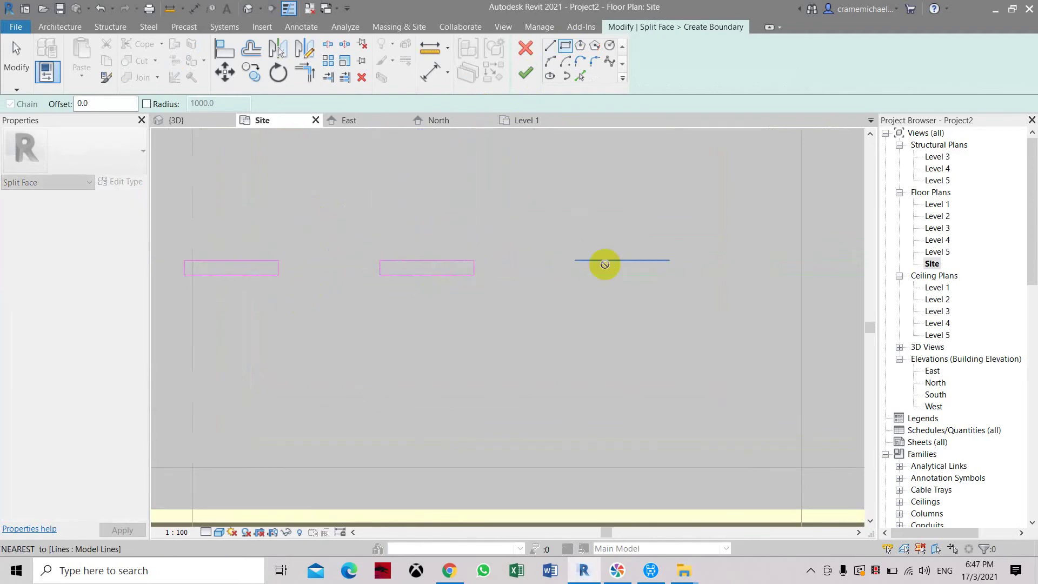
pyautogui.click(575, 260)
pyautogui.click(669, 275)
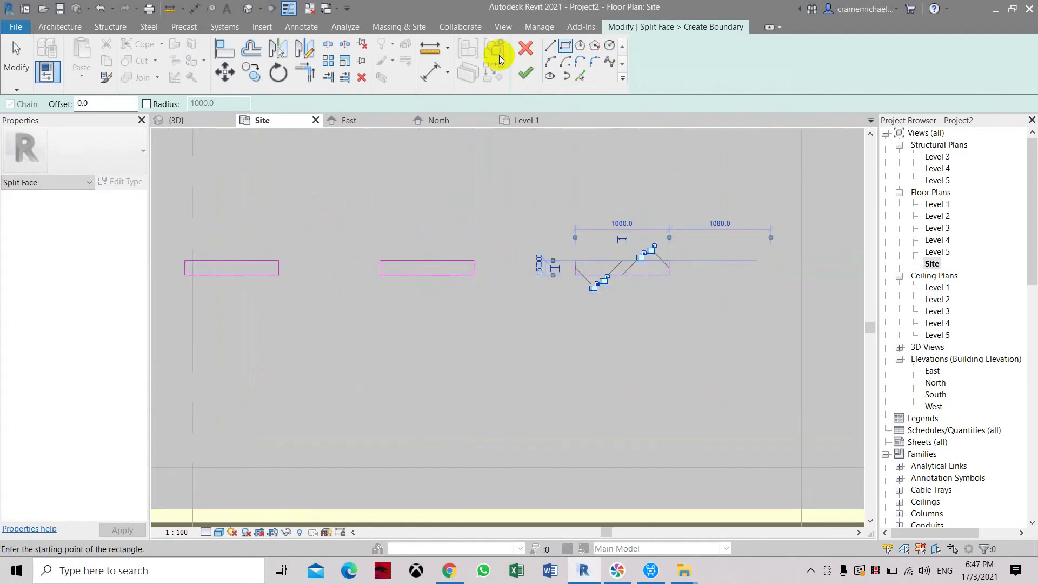
pyautogui.click(526, 76)
# Dismiss the error and discard the invalid multi-rectangle split sketch.
pyautogui.click(969, 539)
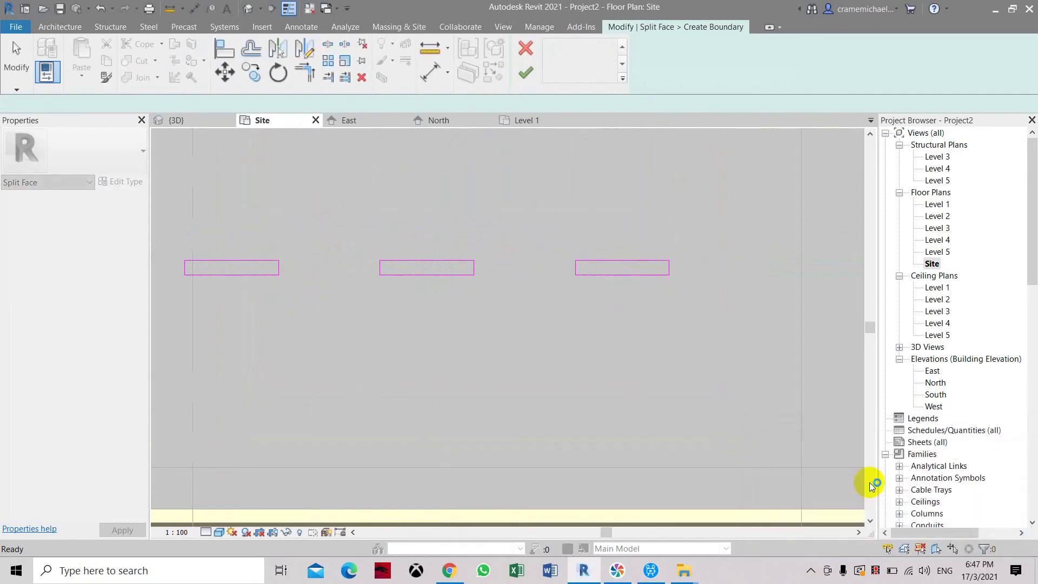
pyautogui.click(525, 73)
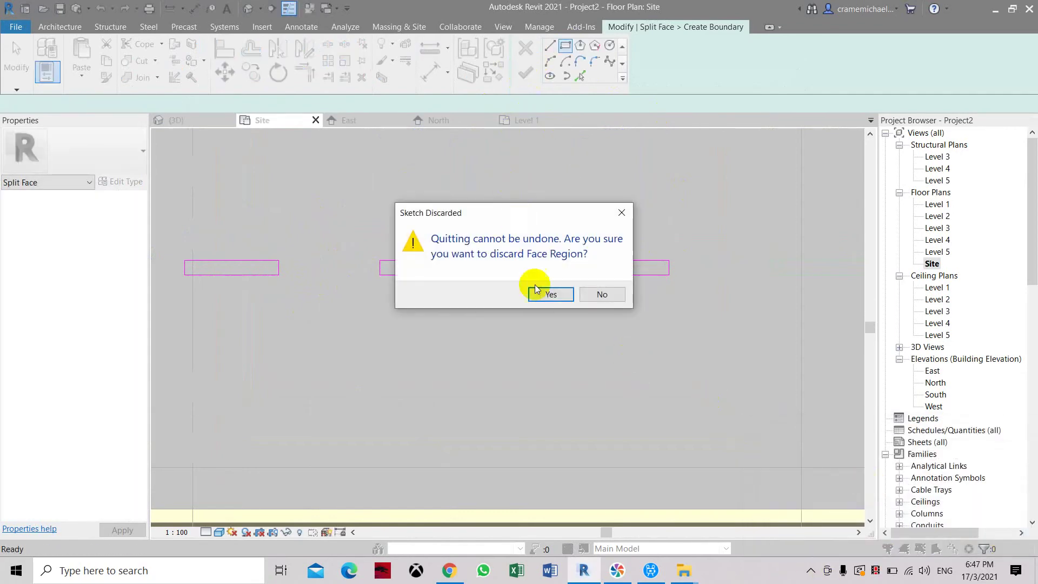
pyautogui.click(551, 294)
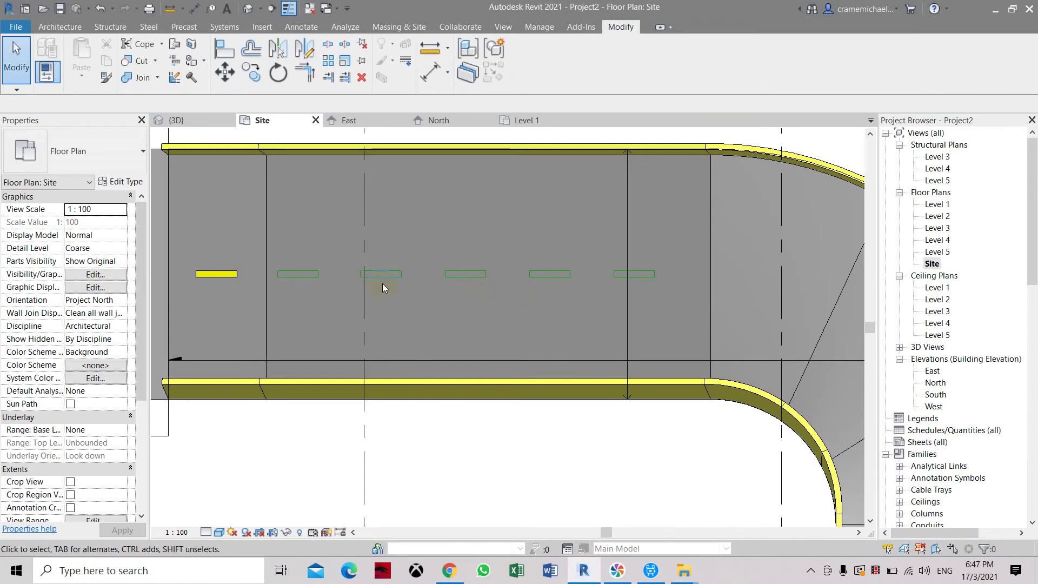
# Split the road floor face again with a single rectangle over the first dash.
pyautogui.click(192, 49)
pyautogui.click(324, 222)
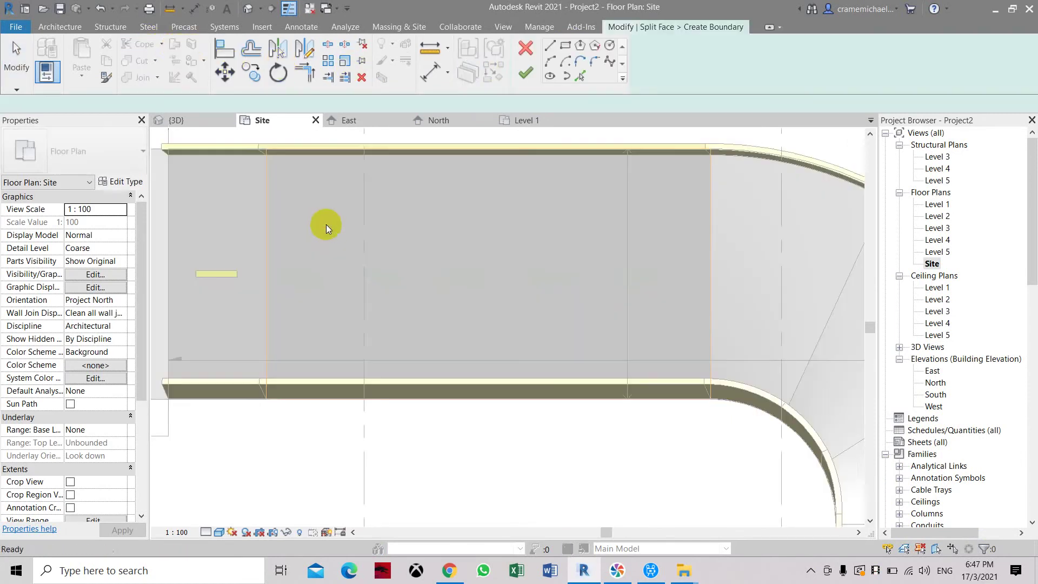
pyautogui.click(564, 46)
pyautogui.scroll(5, 325, 297)
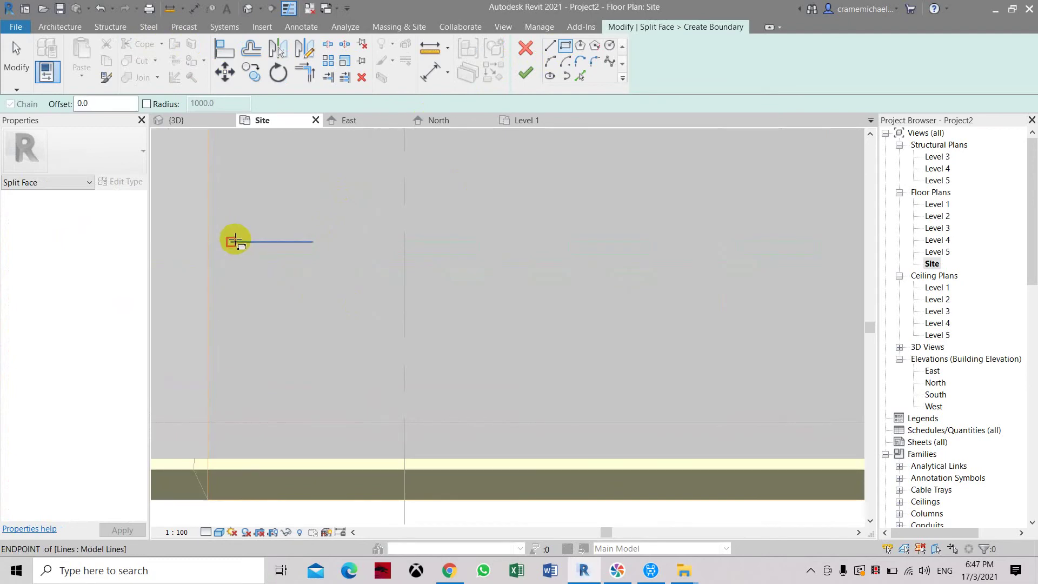
pyautogui.click(235, 241)
pyautogui.click(313, 254)
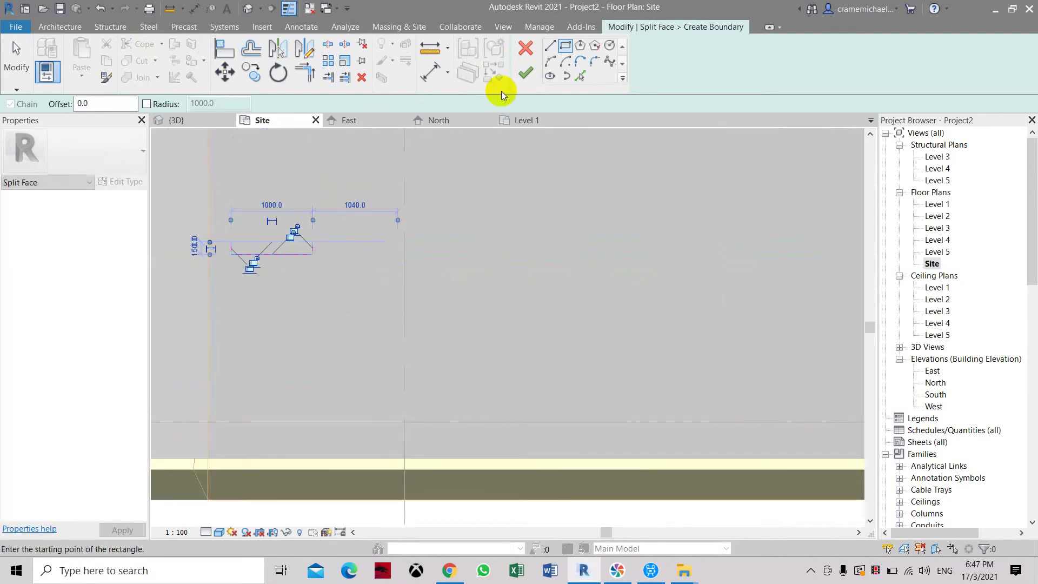
pyautogui.click(527, 74)
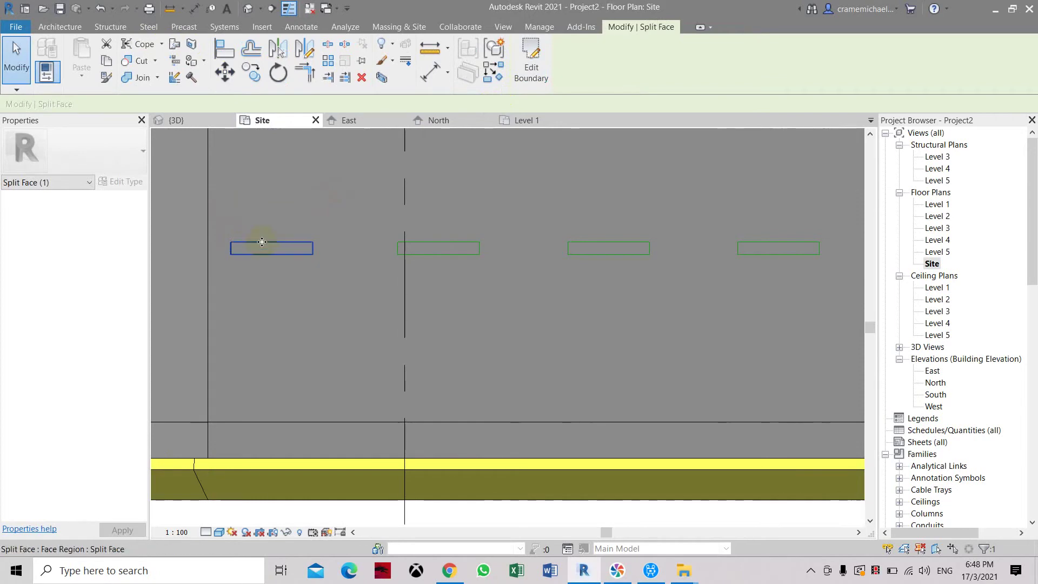
# Copy the split dash region from its corner onto each remaining dash position along the centreline.
pyautogui.click(251, 72)
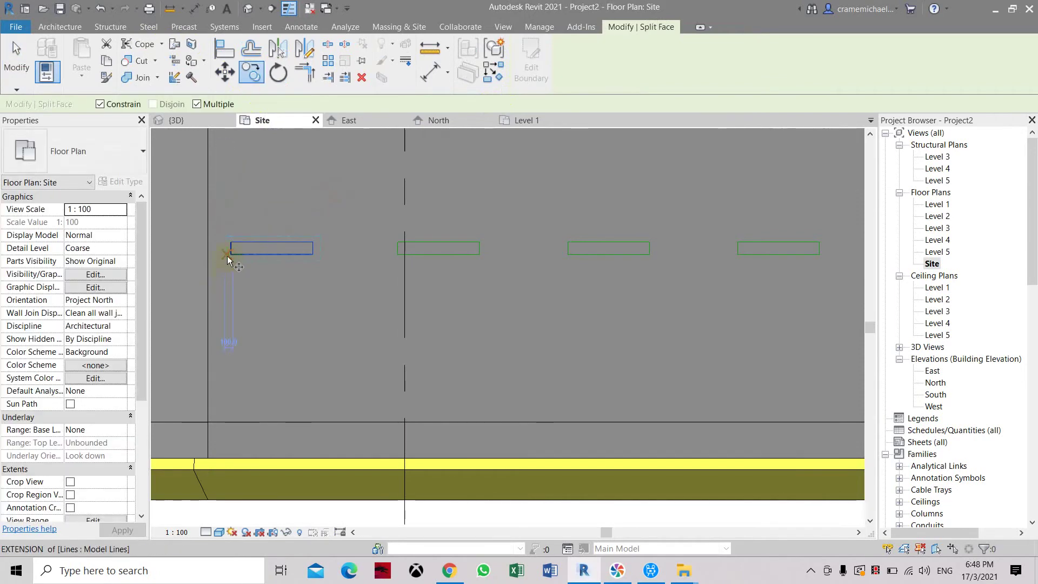
pyautogui.click(231, 255)
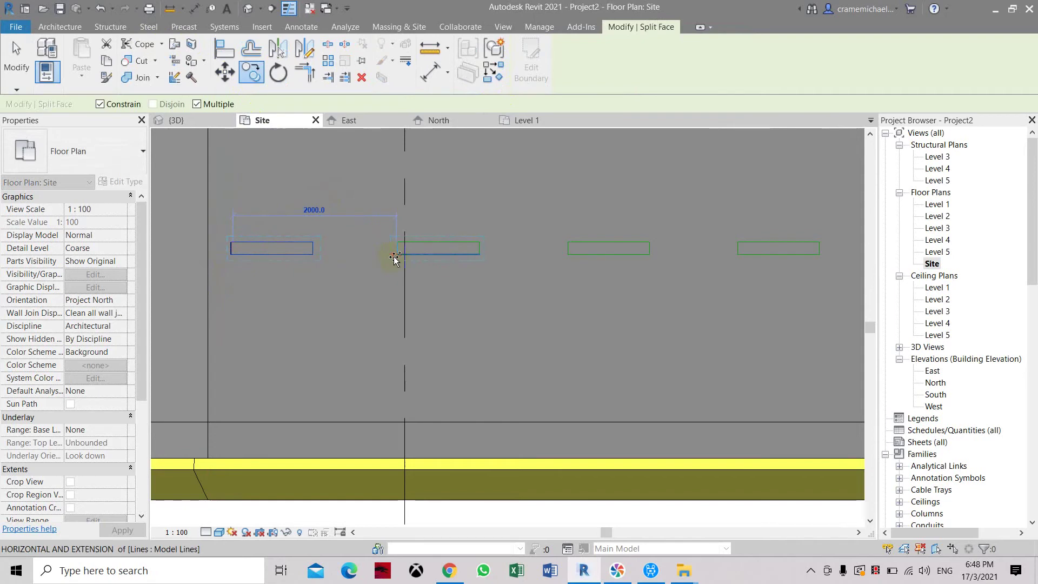
pyautogui.click(398, 255)
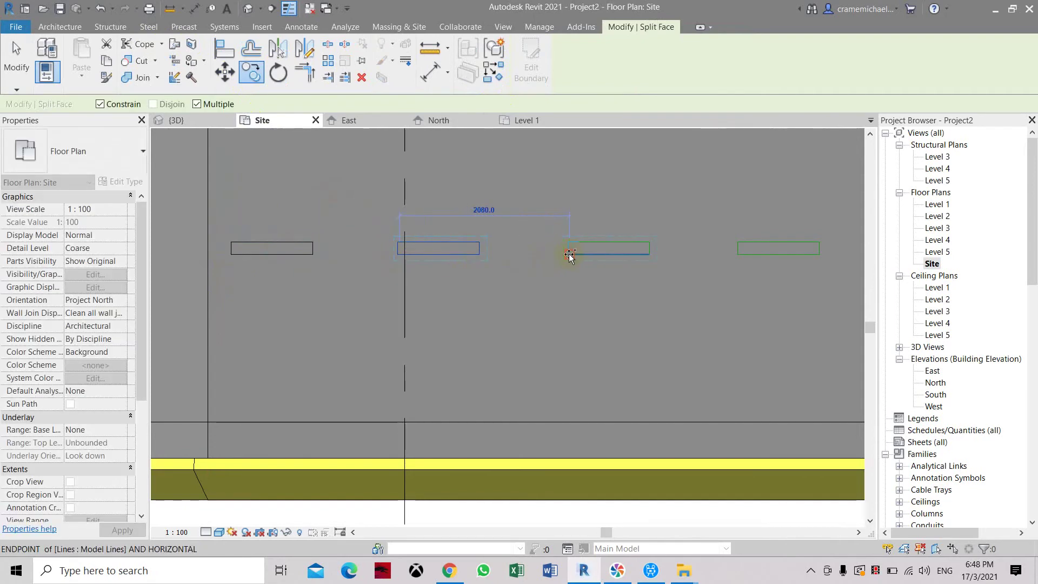
pyautogui.moveTo(563, 258); pyautogui.dragTo(423, 312, button='middle')
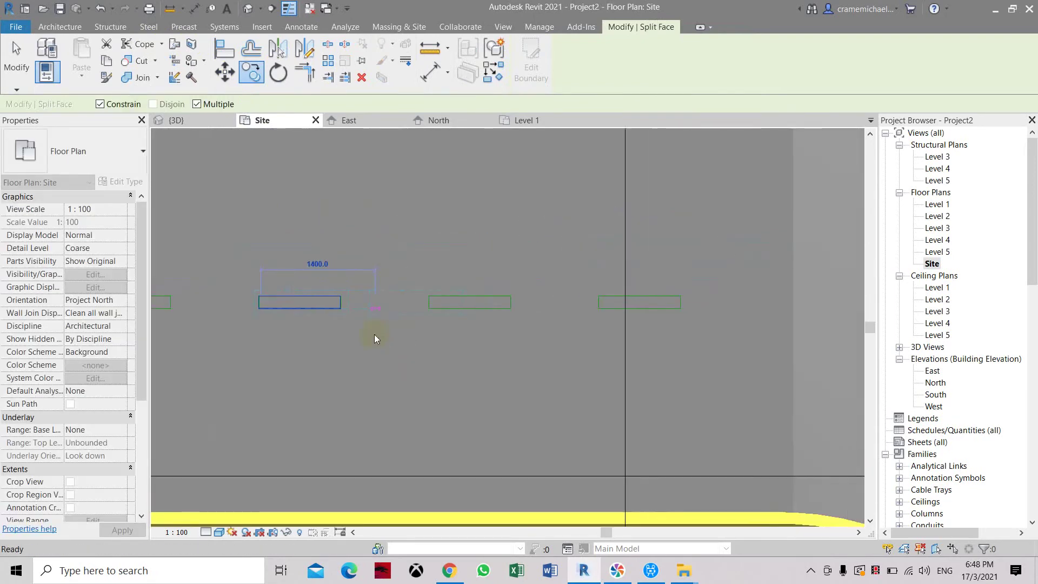
pyautogui.click(427, 310)
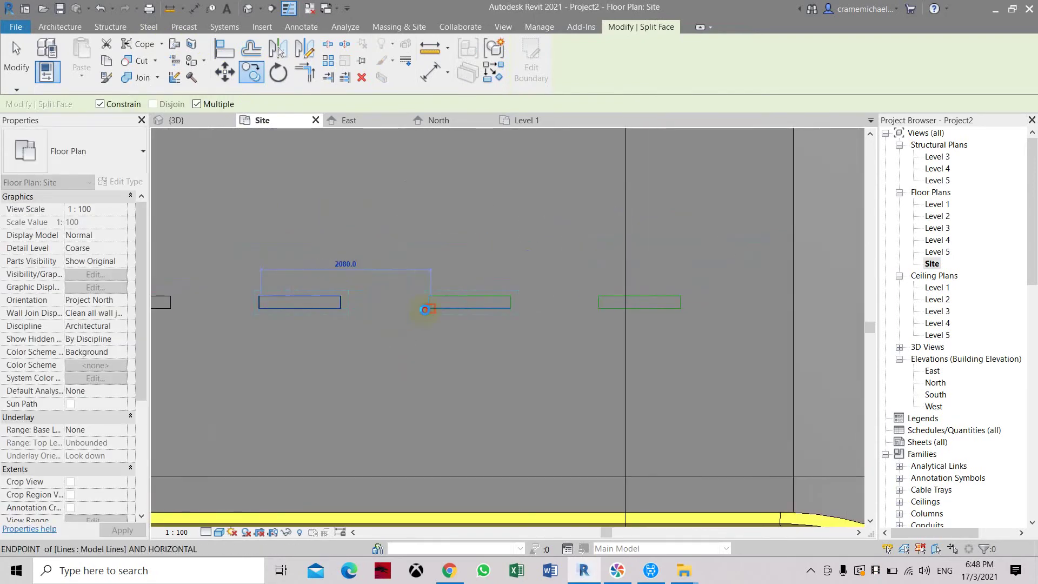
pyautogui.click(600, 308)
pyautogui.scroll(-1, 634, 262)
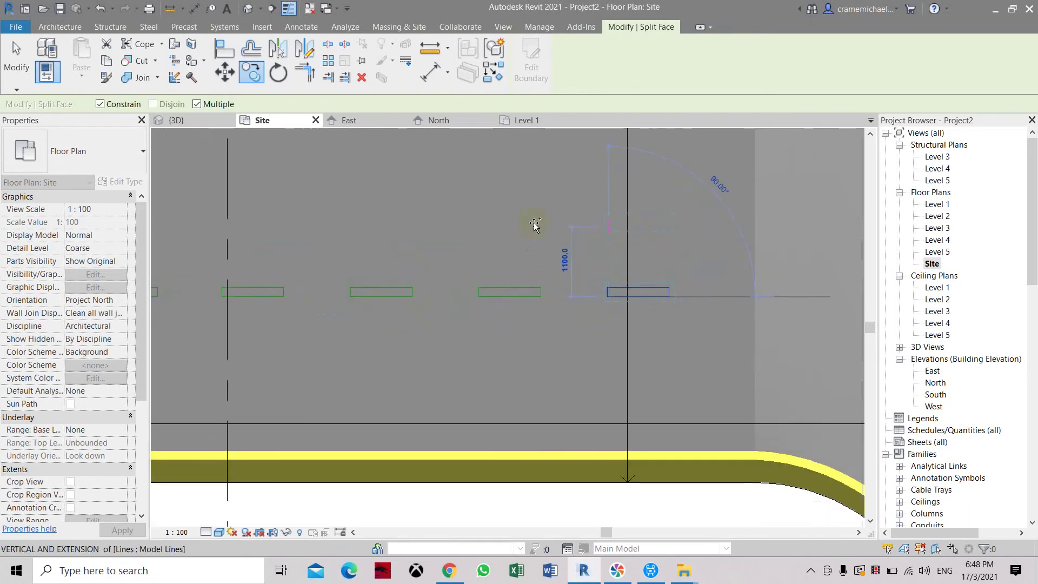
pyautogui.scroll(-3, 535, 224)
pyautogui.moveTo(348, 232); pyautogui.dragTo(395, 273, button='middle')
pyautogui.scroll(1, 419, 280)
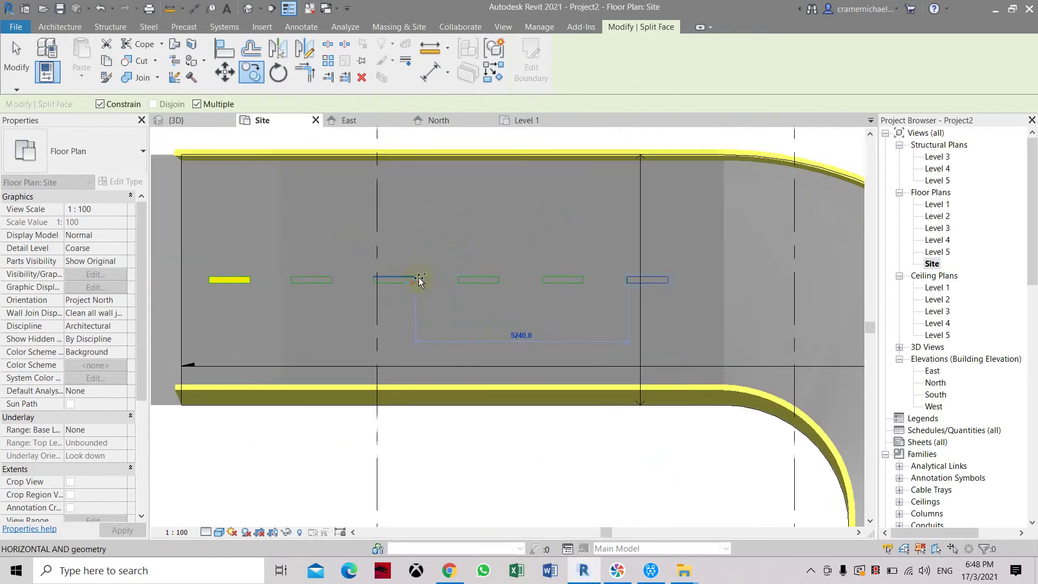
pyautogui.click(419, 280)
pyautogui.press('Escape')
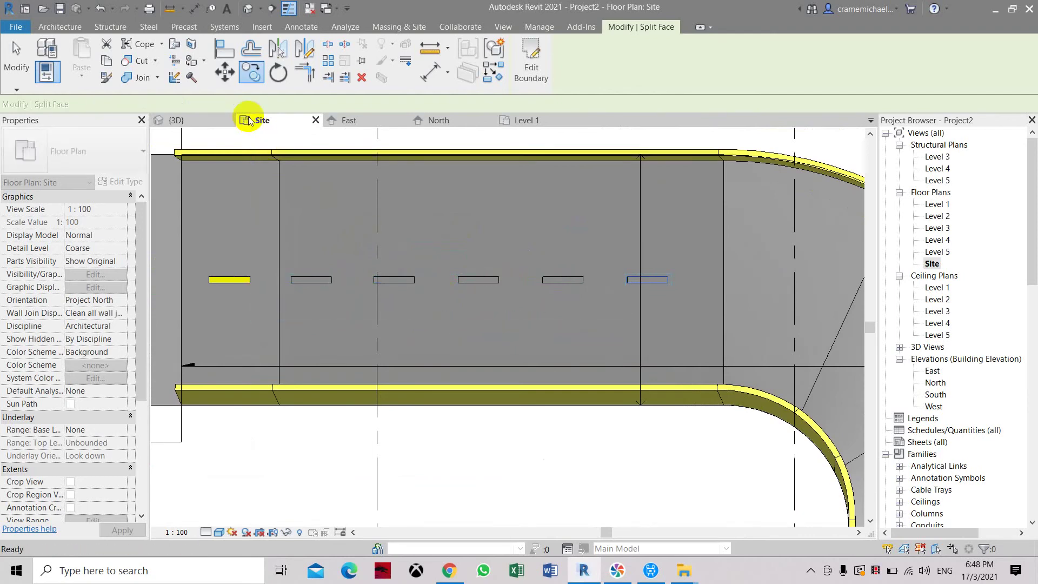
# Choose the Yellow material and paint the first two ramp dash regions.
pyautogui.click(196, 63)
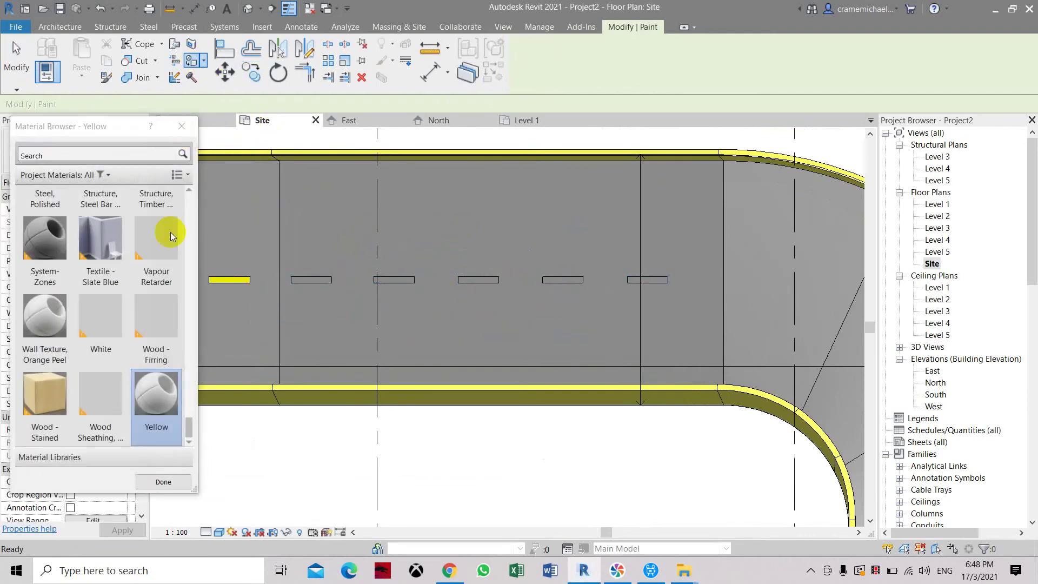
pyautogui.click(145, 406)
pyautogui.scroll(8, 321, 261)
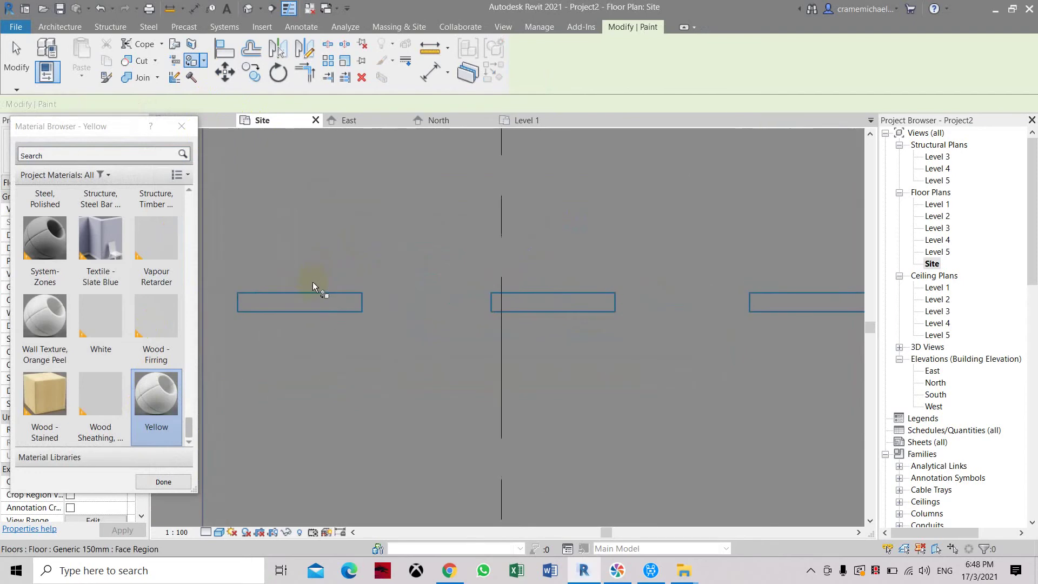
pyautogui.click(302, 336)
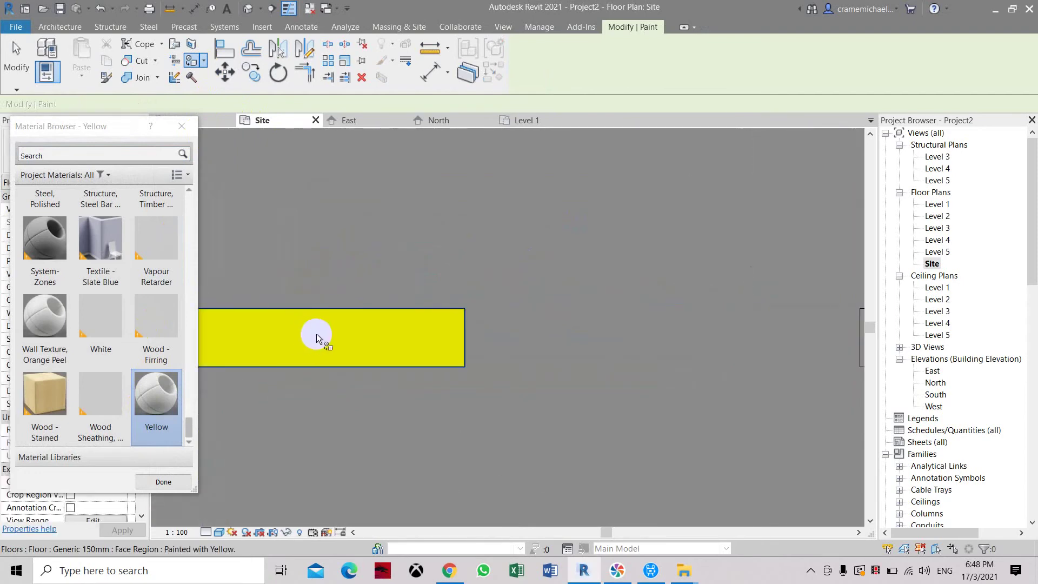
pyautogui.scroll(-4, 386, 290)
pyautogui.scroll(4, 632, 306)
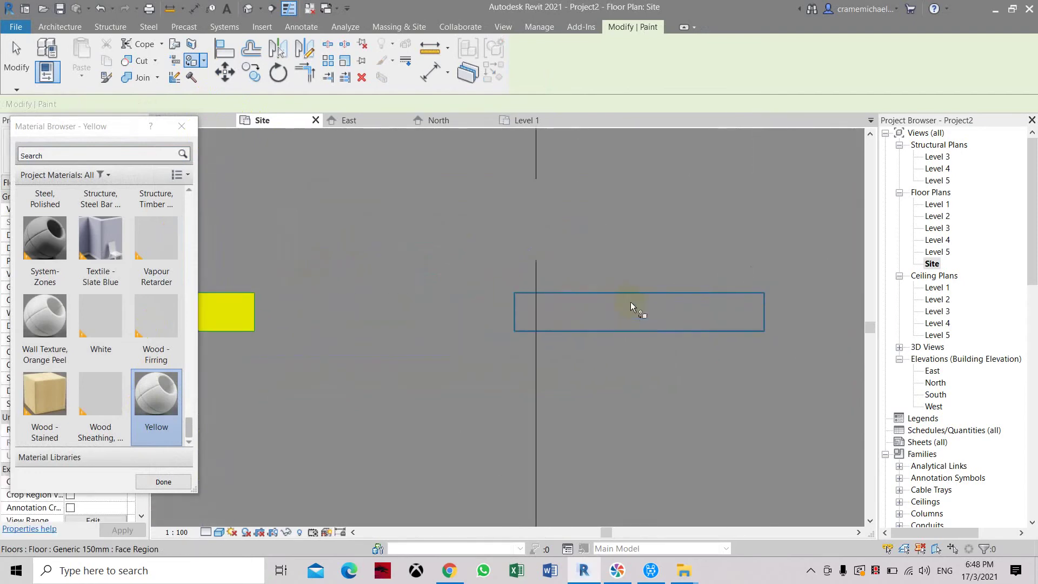
pyautogui.click(725, 325)
# Paint the remaining ramp dash regions yellow and close the Material Browser.
pyautogui.moveTo(725, 325); pyautogui.dragTo(255, 308, button='middle')
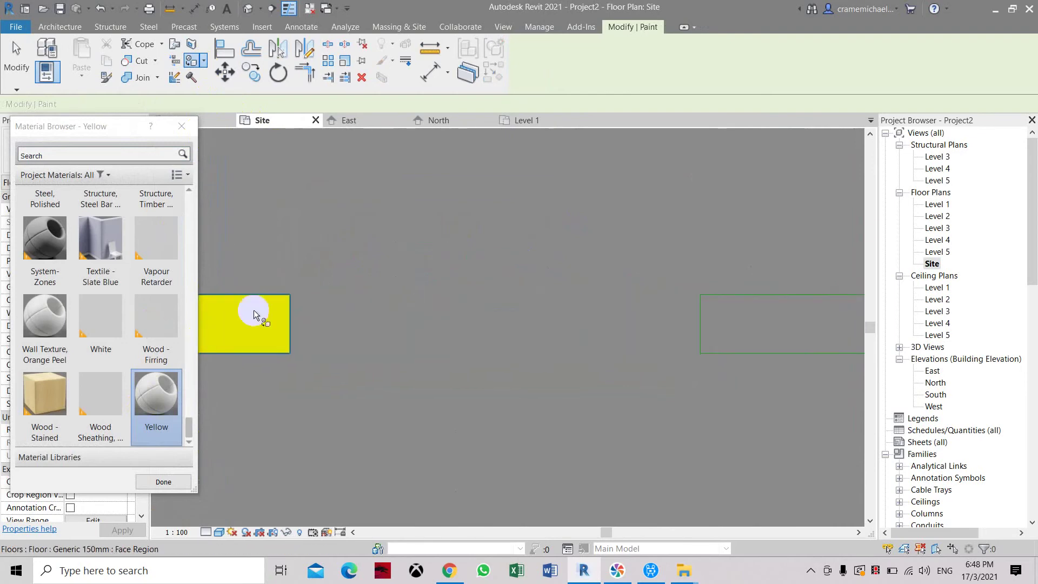
pyautogui.scroll(-3, 281, 303)
pyautogui.click(663, 321)
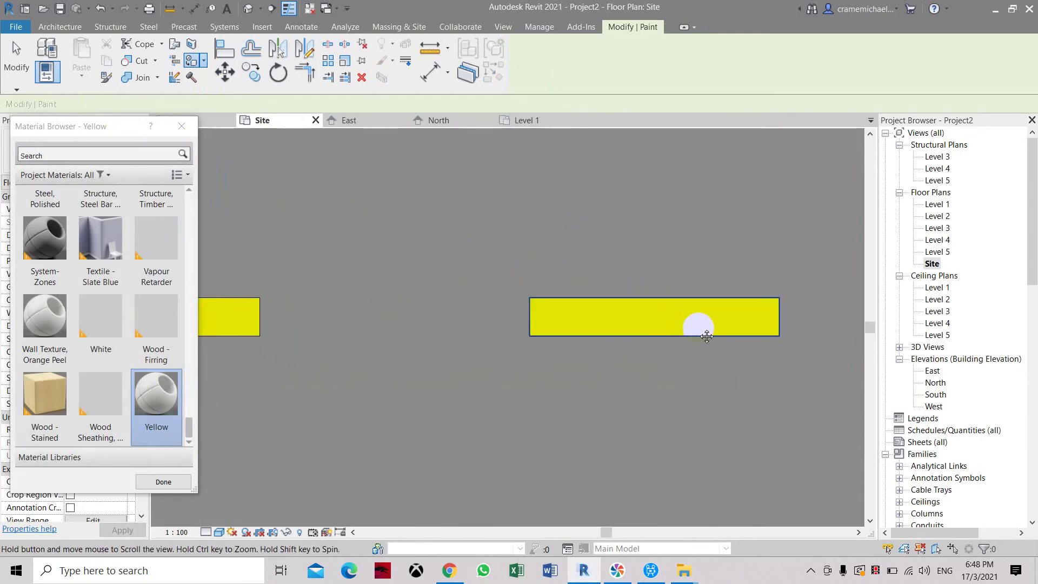
pyautogui.moveTo(695, 325); pyautogui.dragTo(287, 329, button='middle')
pyautogui.click(739, 335)
pyautogui.moveTo(738, 335); pyautogui.dragTo(308, 338, button='middle')
pyautogui.click(768, 307)
pyautogui.moveTo(737, 354); pyautogui.dragTo(529, 294, button='middle')
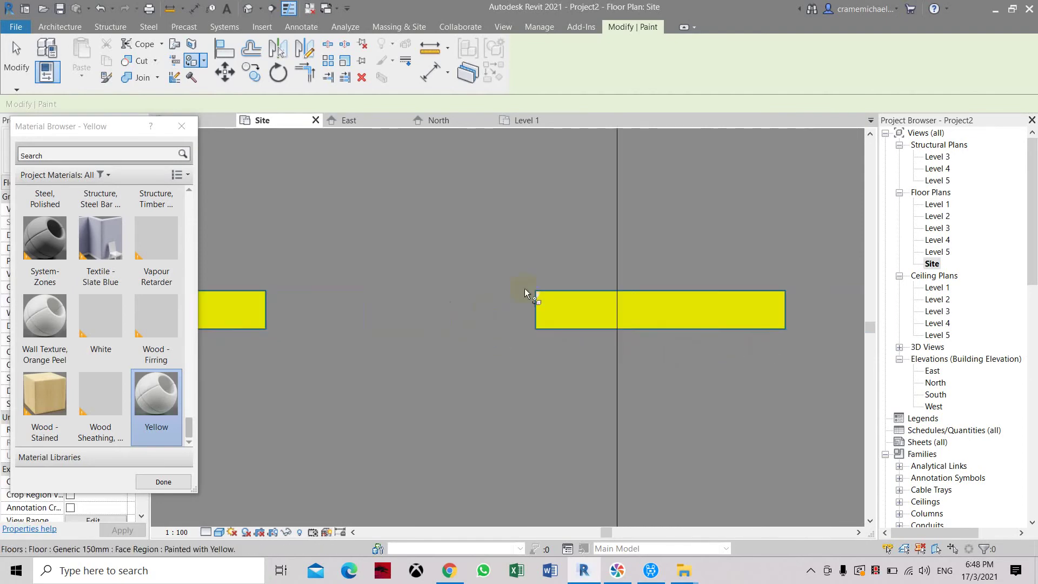
pyautogui.scroll(-4, 547, 282)
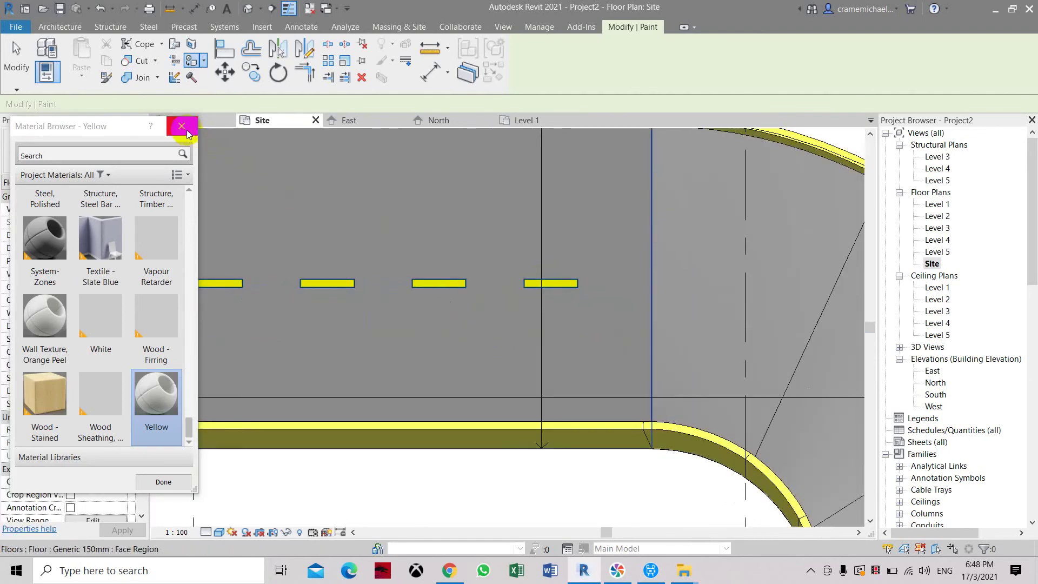
pyautogui.click(181, 126)
# Window-select the straight road's centreline dashes in the site plan.
pyautogui.scroll(-1, 325, 233)
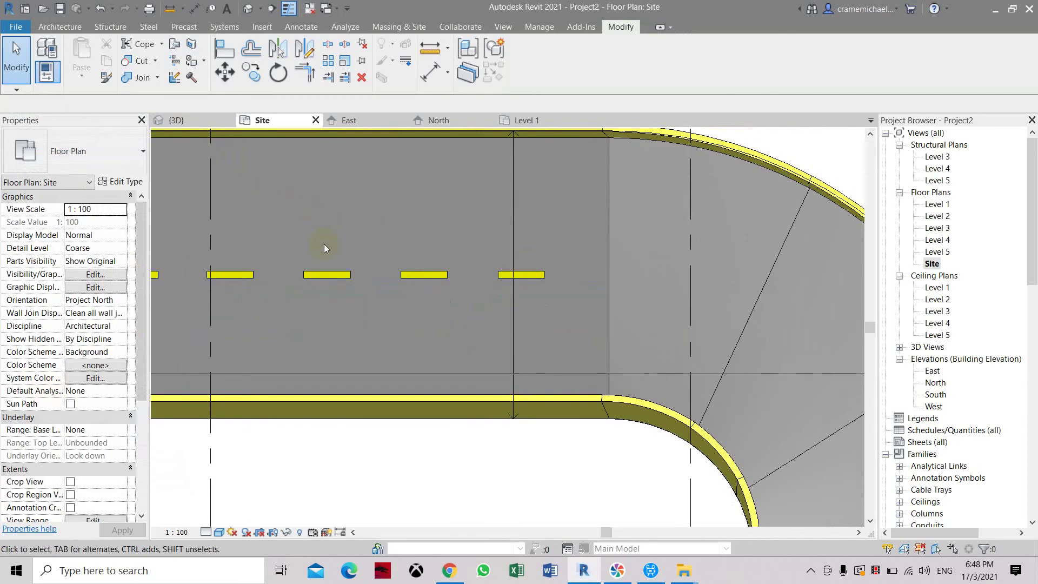
pyautogui.moveTo(324, 247); pyautogui.dragTo(476, 181, button='middle')
pyautogui.scroll(-3, 482, 238)
pyautogui.scroll(1, 367, 272)
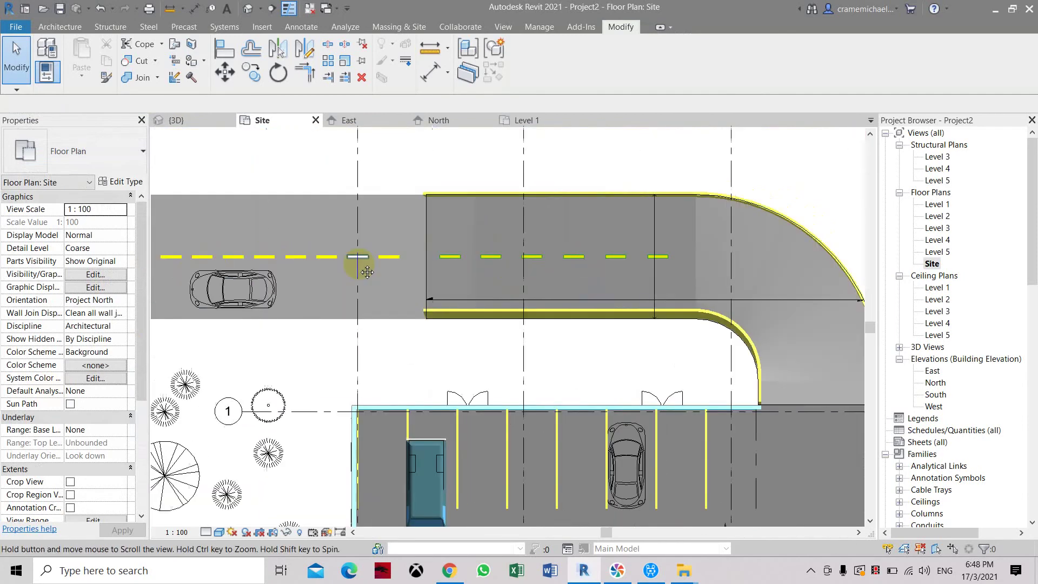
pyautogui.moveTo(367, 272); pyautogui.dragTo(549, 262, button='middle')
pyautogui.moveTo(747, 290); pyautogui.dragTo(601, 300, button='middle')
pyautogui.scroll(2, 601, 301)
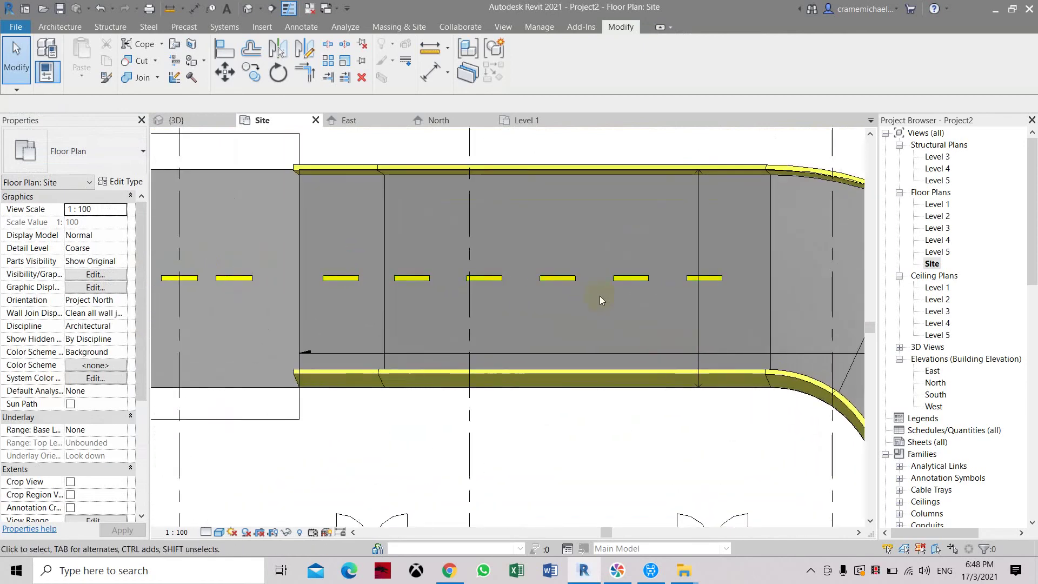
pyautogui.scroll(-3, 600, 298)
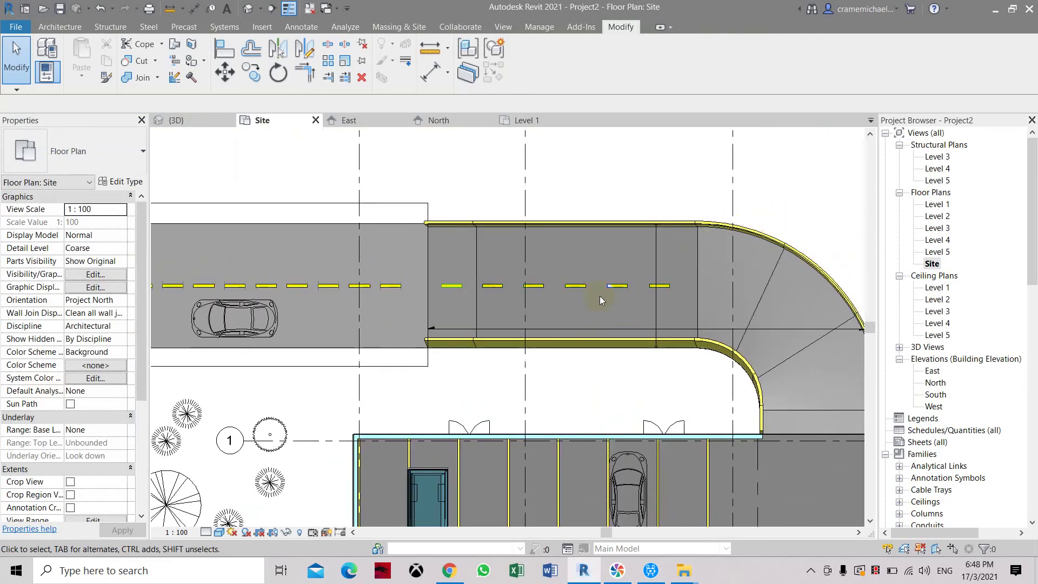
pyautogui.scroll(-2, 800, 371)
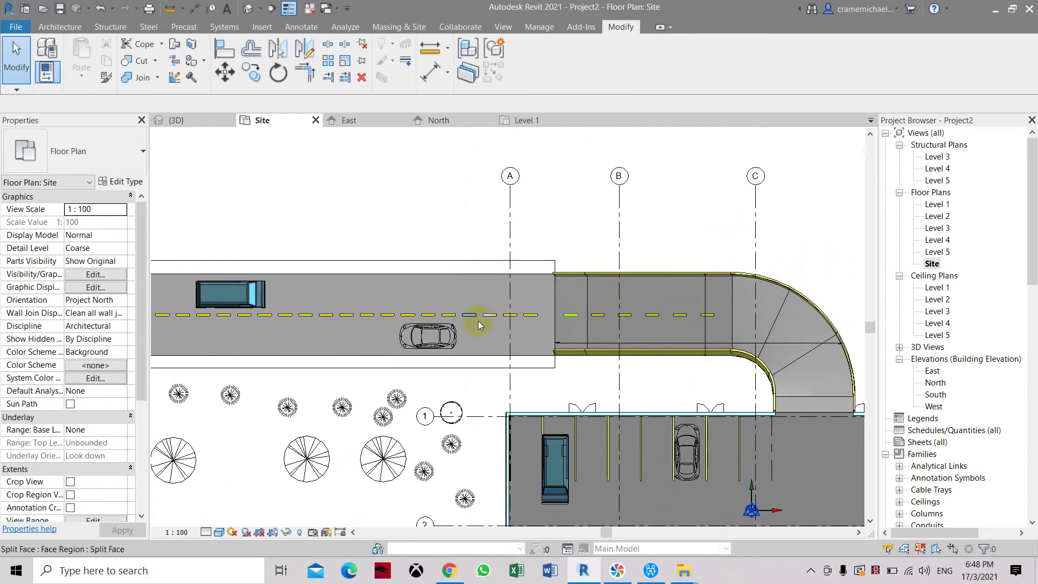
pyautogui.moveTo(478, 321); pyautogui.dragTo(612, 256, button='middle')
pyautogui.scroll(3, 746, 276)
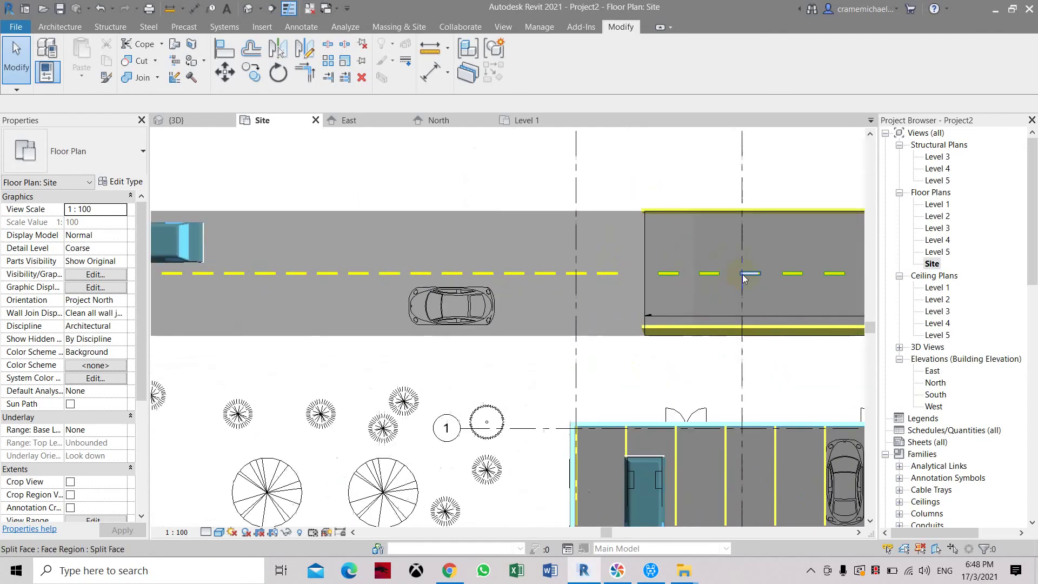
pyautogui.moveTo(719, 292); pyautogui.dragTo(482, 293, button='middle')
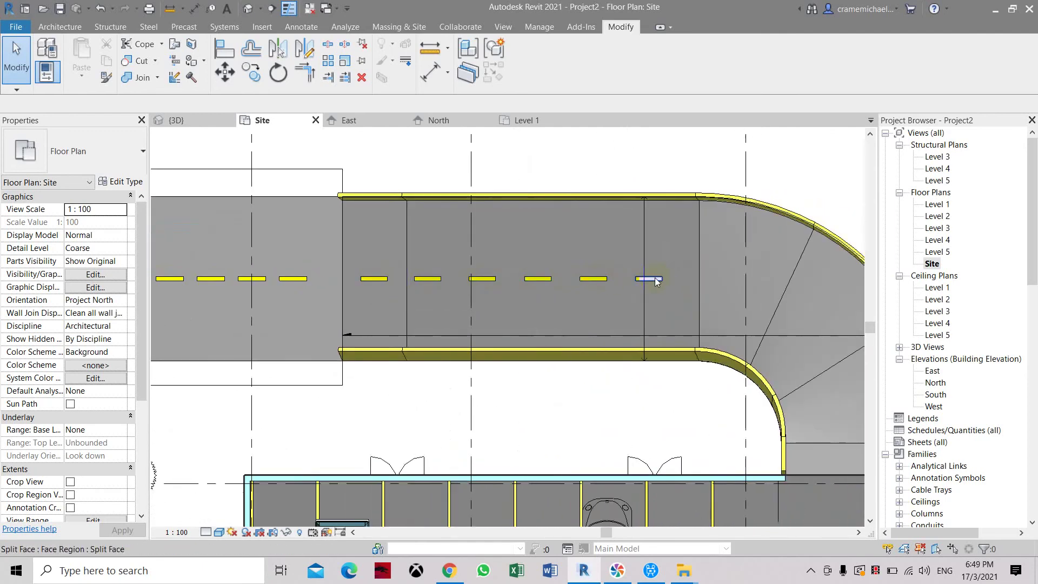
pyautogui.scroll(-4, 656, 281)
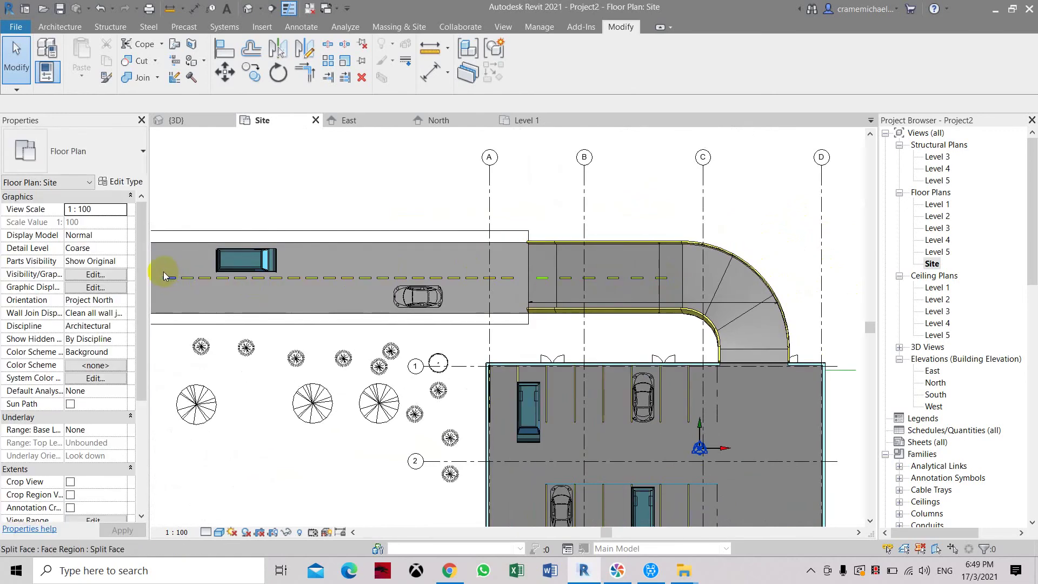
pyautogui.moveTo(160, 272); pyautogui.dragTo(529, 283)
pyautogui.scroll(5, 529, 283)
# Move the selected dashes 800 right, then 400 more from a dash endpoint.
pyautogui.click(225, 72)
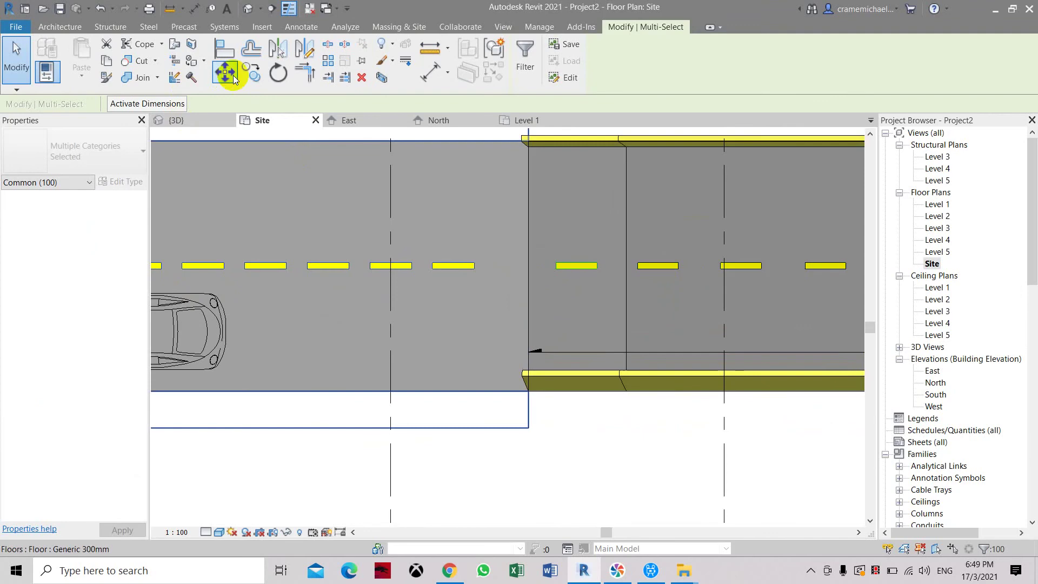
pyautogui.click(509, 263)
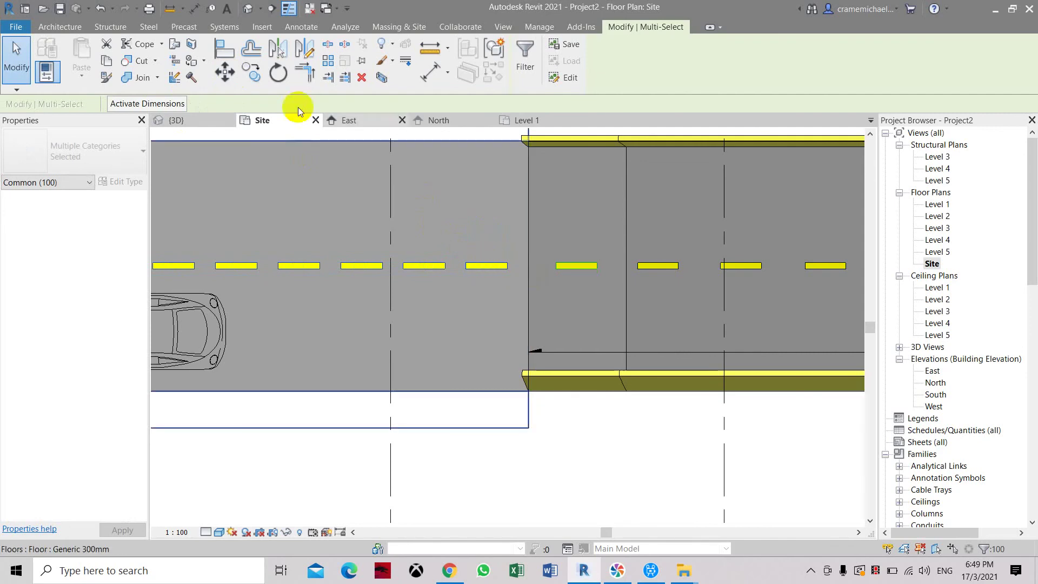
pyautogui.click(225, 72)
pyautogui.scroll(4, 551, 257)
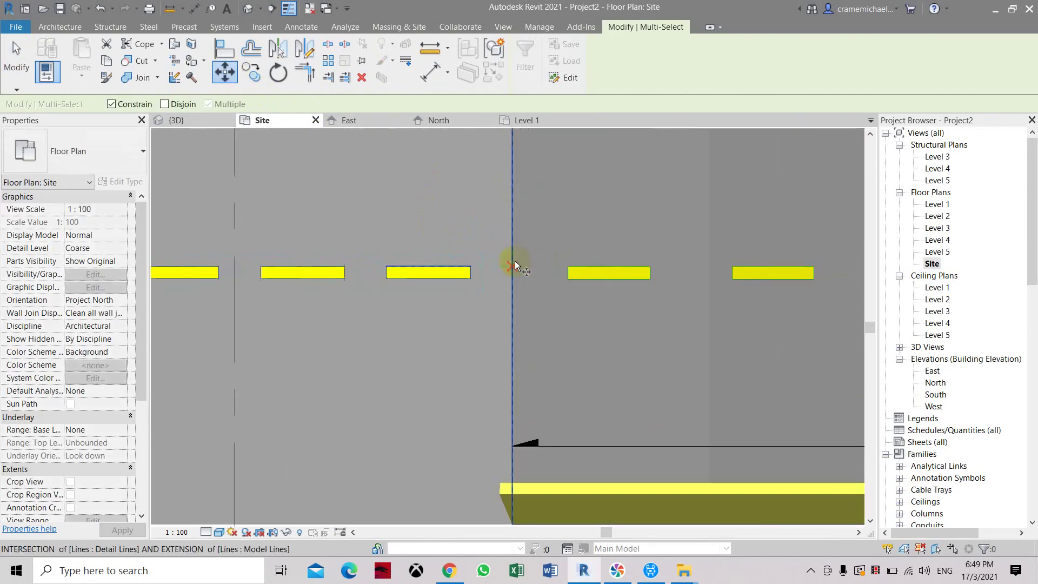
pyautogui.click(475, 264)
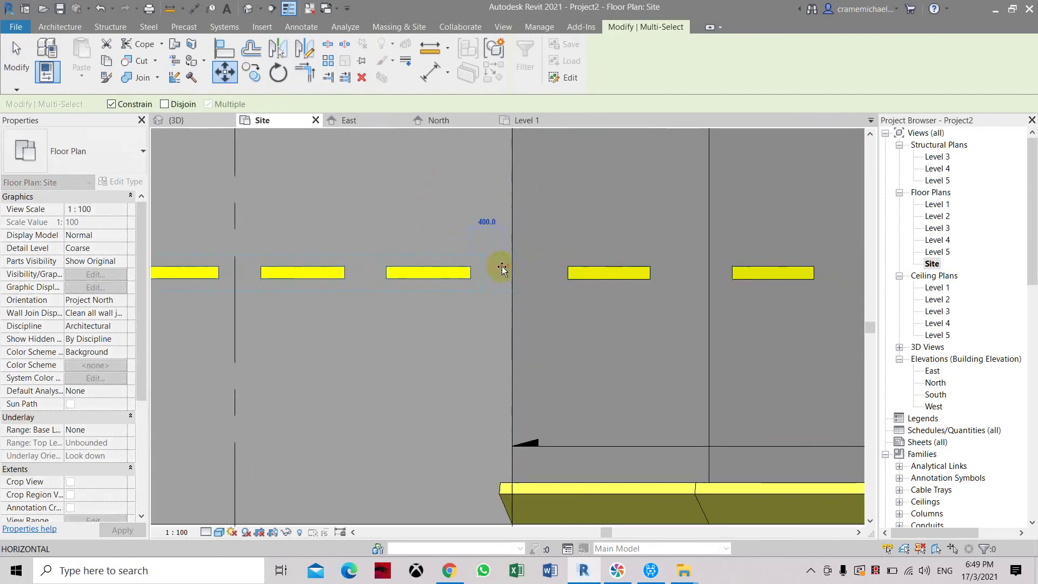
pyautogui.click(502, 266)
# Zoom in to check the dash alignment, then switch to the {3D} view.
pyautogui.scroll(-4, 500, 265)
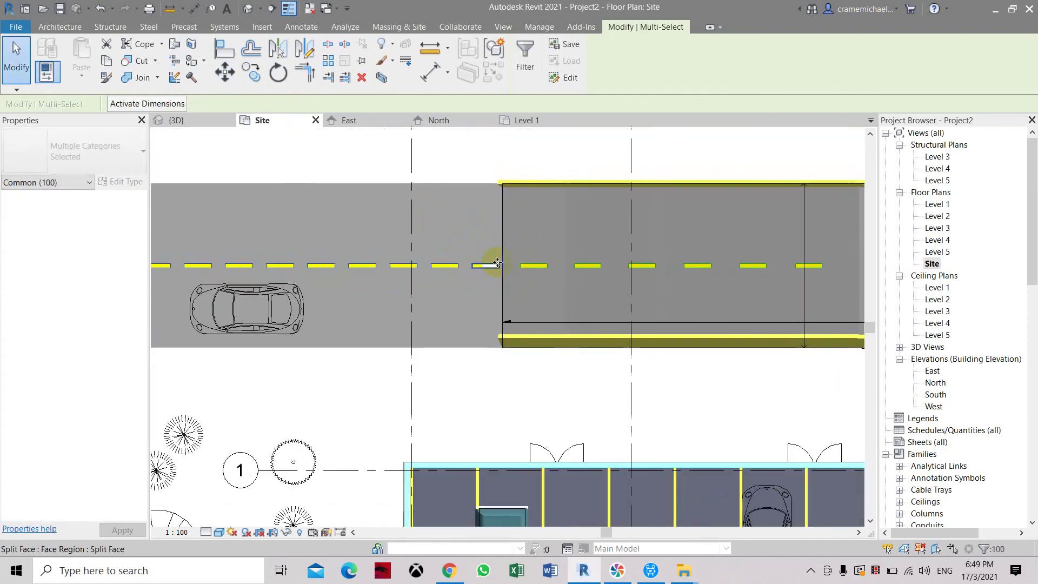
pyautogui.scroll(-2, 429, 268)
pyautogui.scroll(3, 411, 272)
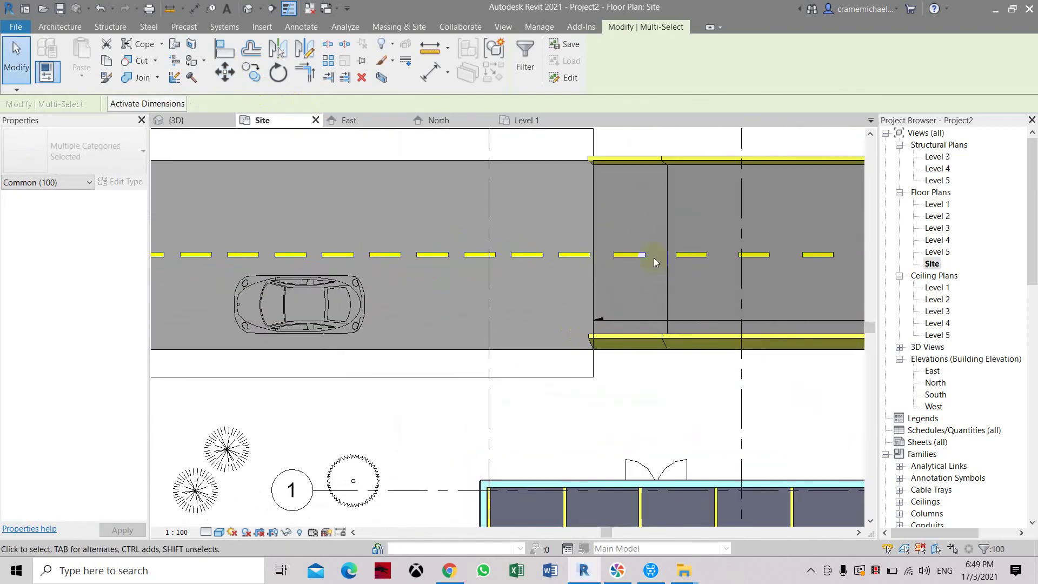
pyautogui.scroll(-5, 663, 257)
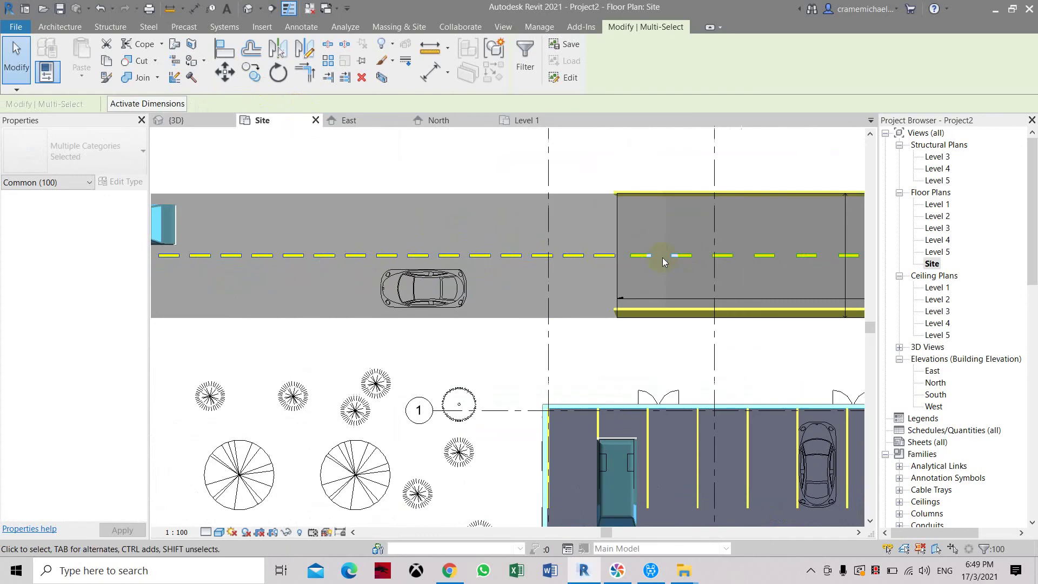
pyautogui.scroll(1, 757, 274)
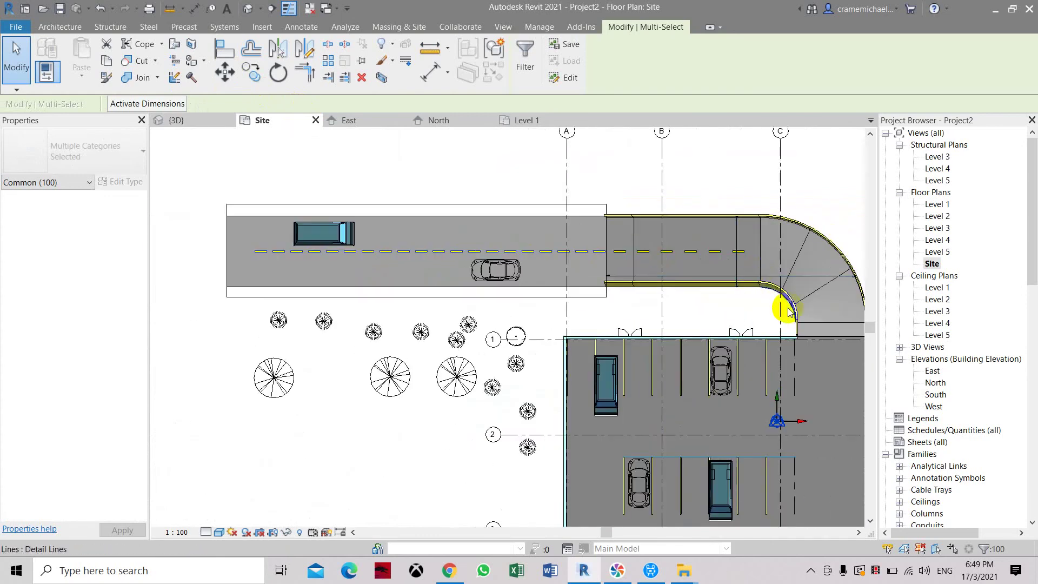
pyautogui.click(247, 9)
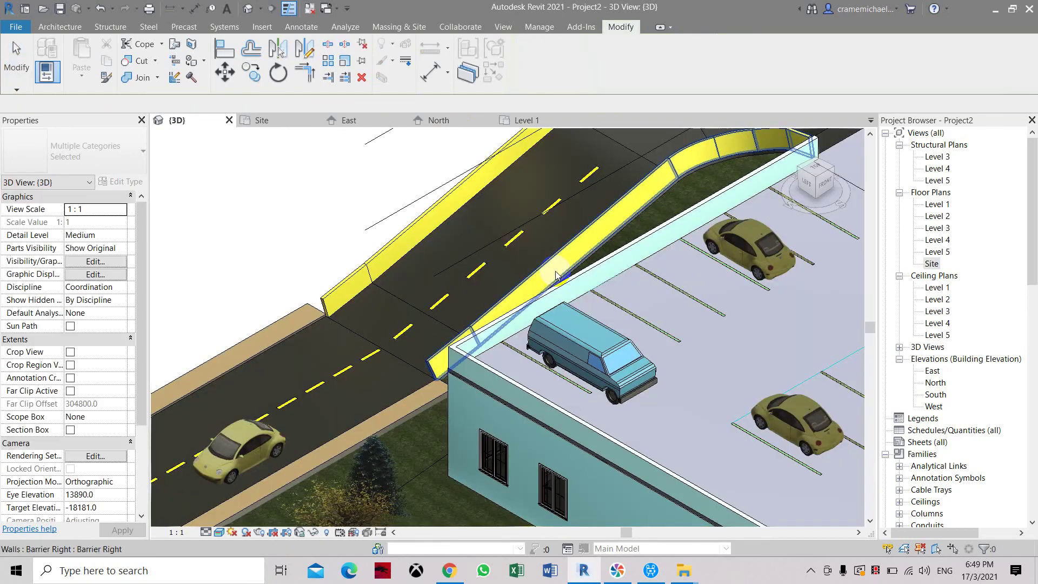
# Set a corner ViewCube view and inspect the yellow dashes along the inclined road.
pyautogui.click(821, 184)
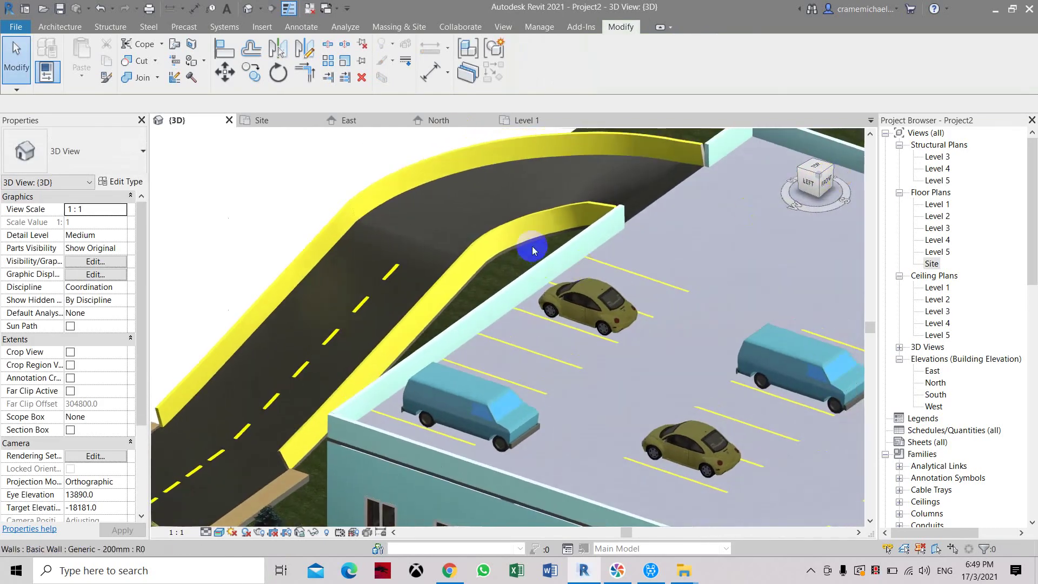
pyautogui.scroll(-1, 518, 260)
pyautogui.scroll(5, 487, 227)
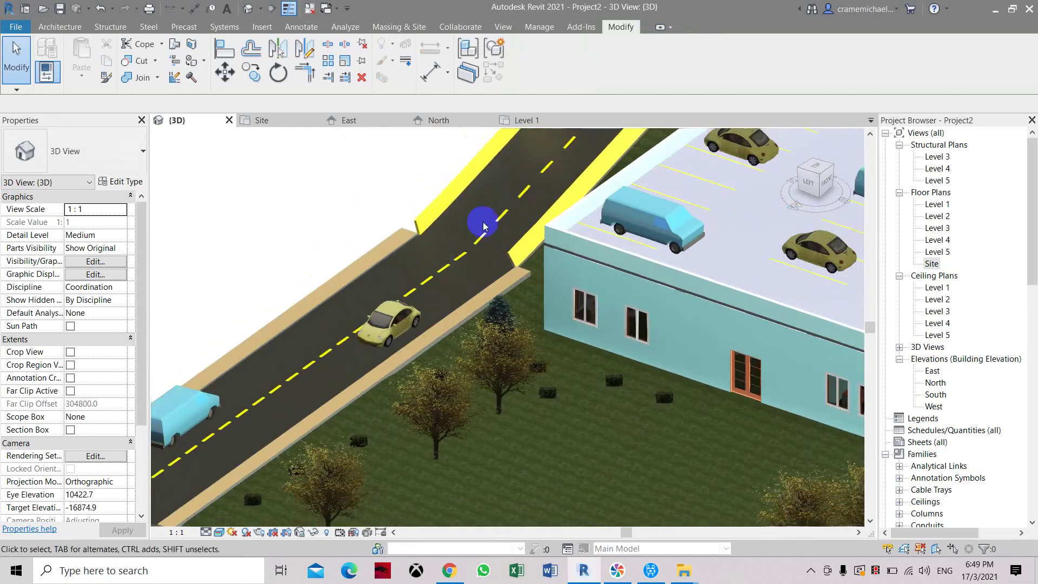
pyautogui.scroll(3, 488, 217)
pyautogui.moveTo(505, 271); pyautogui.dragTo(493, 324, button='middle')
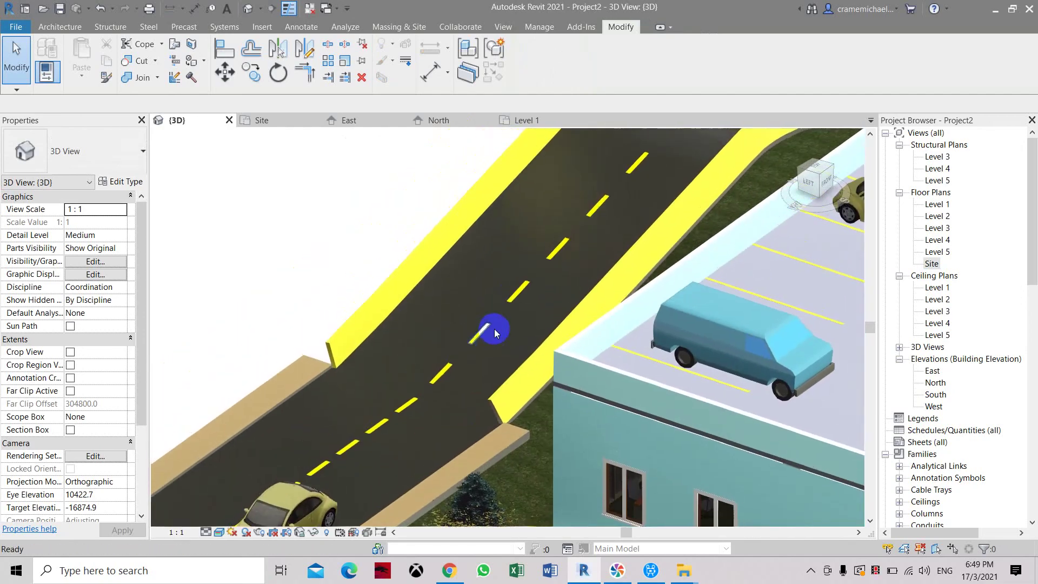
pyautogui.scroll(-4, 459, 291)
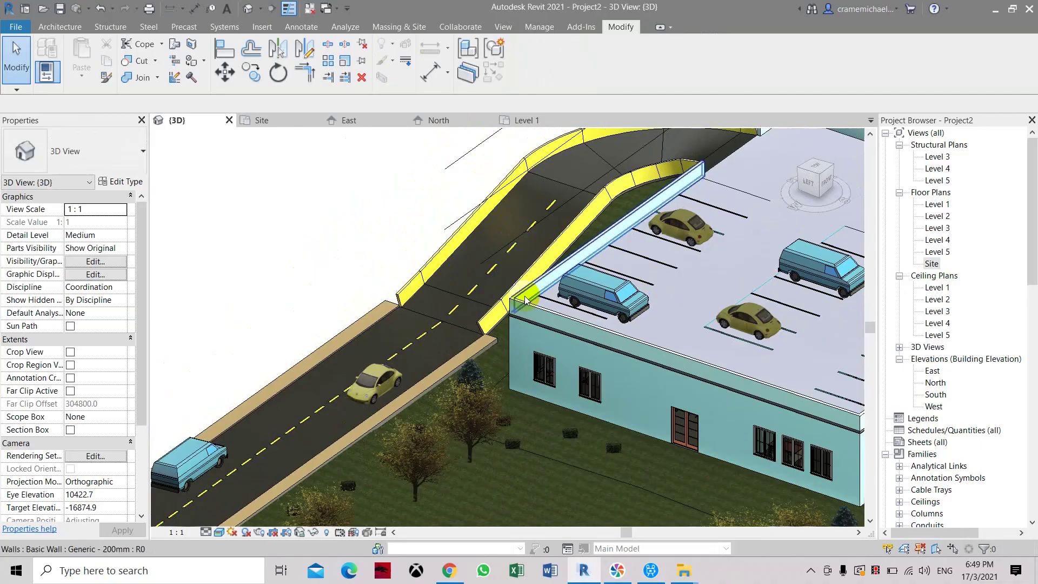